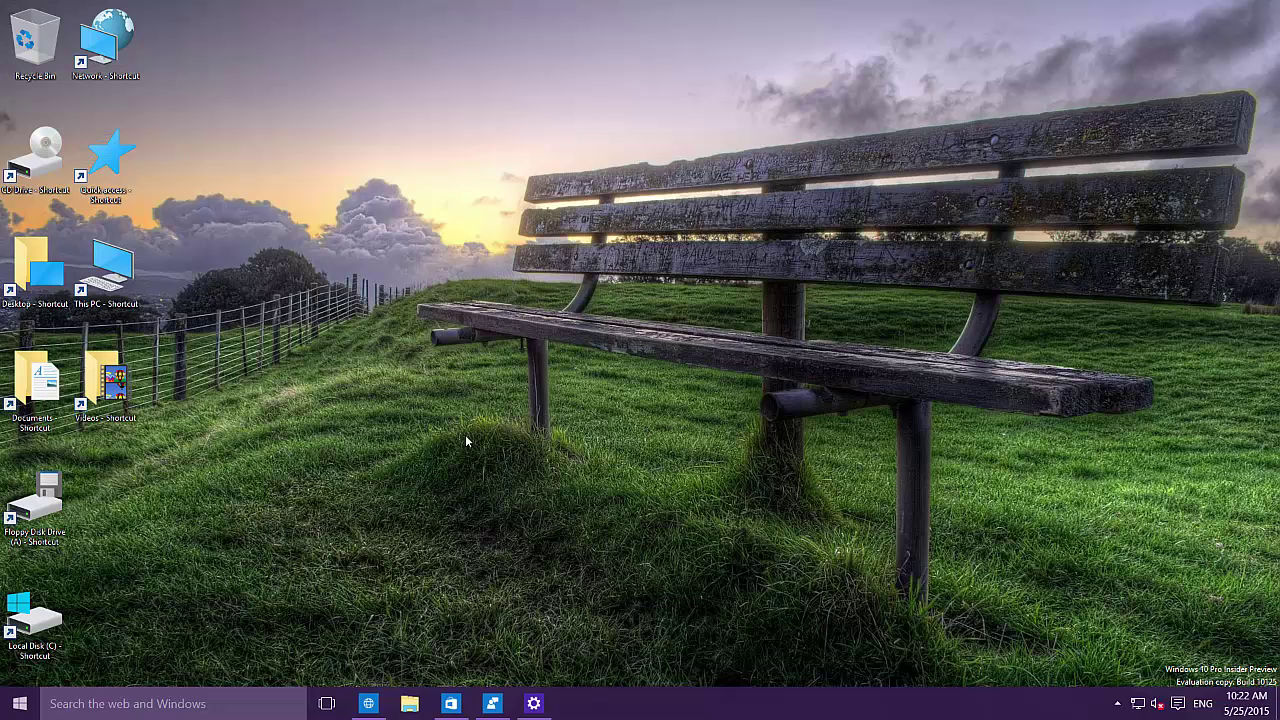
Step: Open the Start menu to show the most used apps and live tile groups
left_click(20, 703)
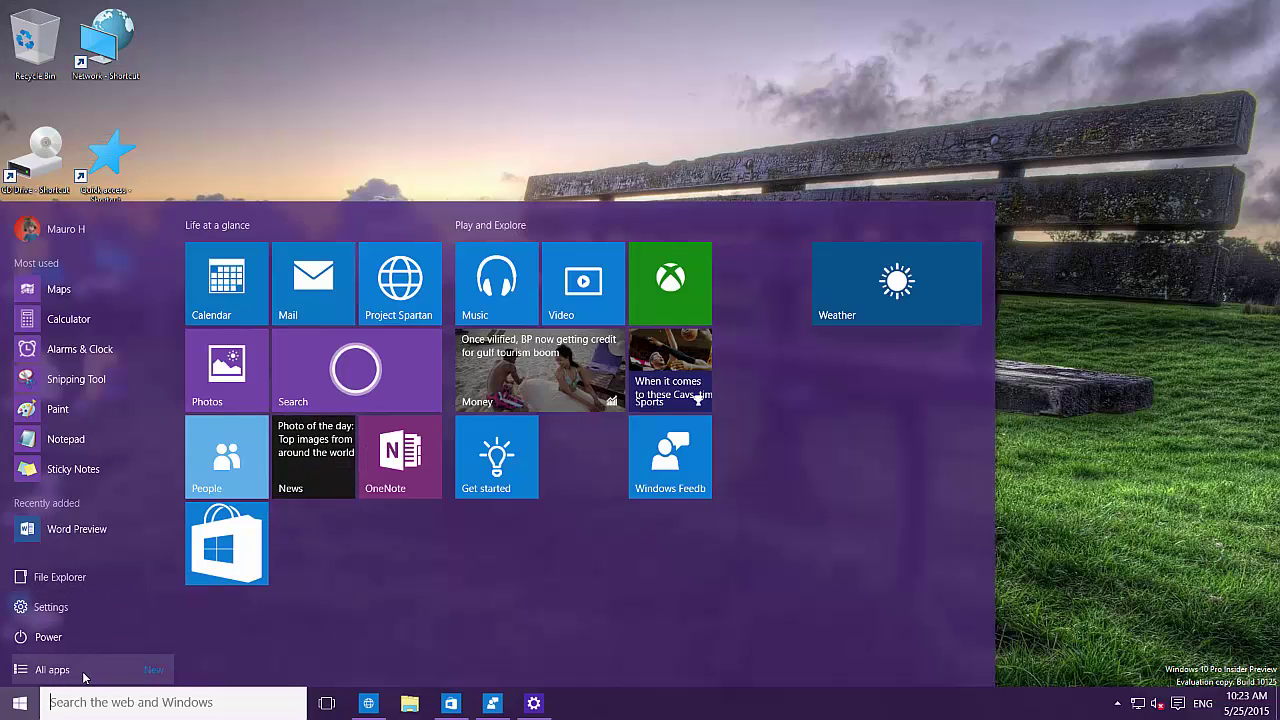
Step: Switch from the most used list to All apps, back, and then to All apps again
left_click(84, 678)
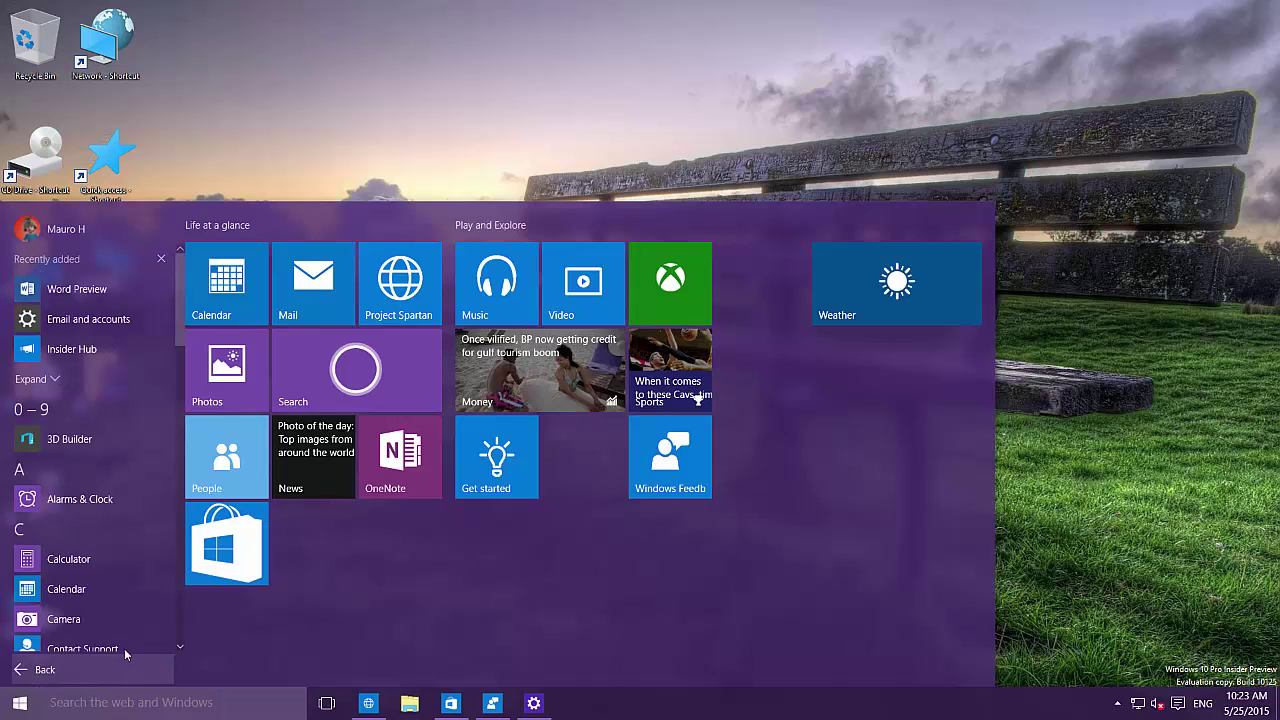
left_click(45, 678)
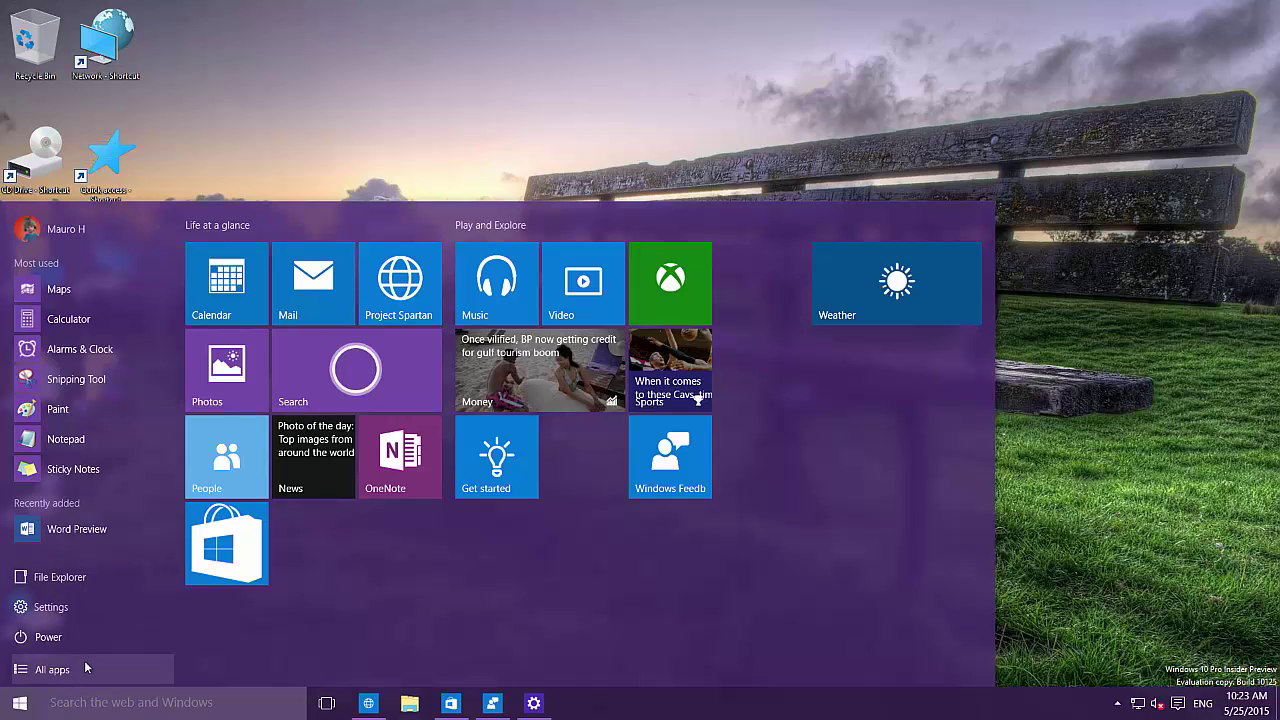
left_click(78, 675)
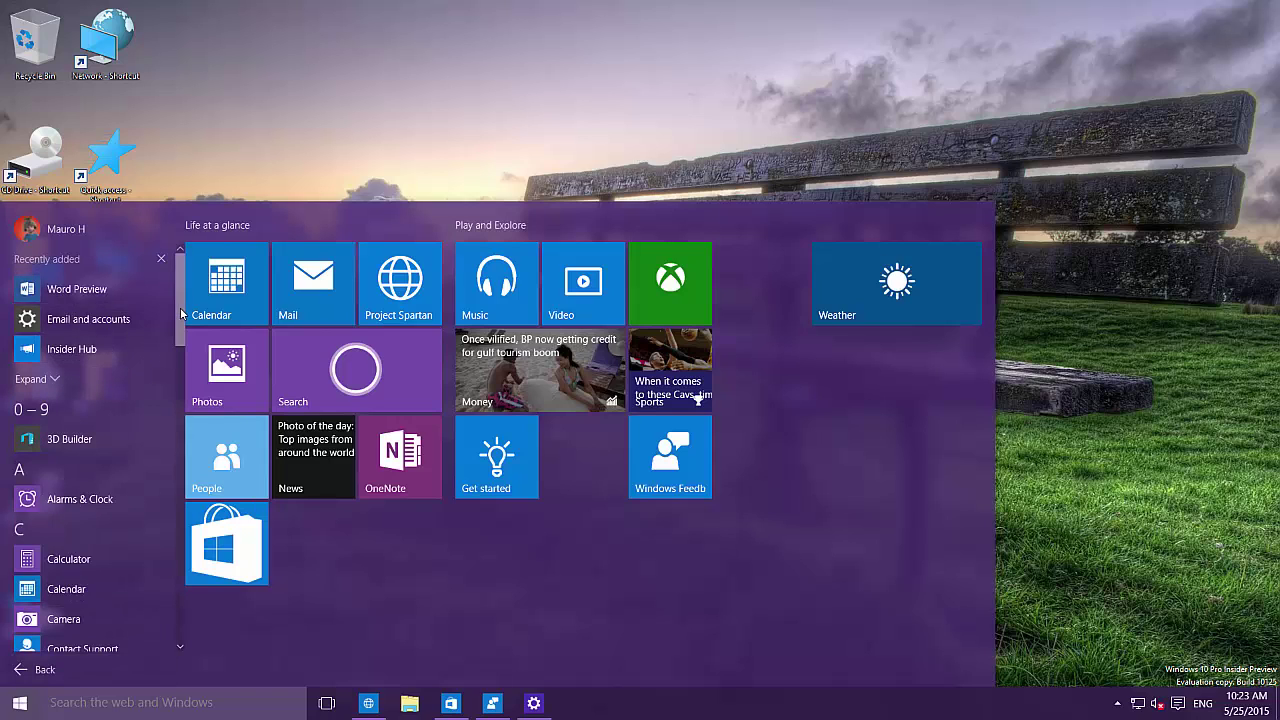
Step: Scroll through the all-apps list and open the letter index from the 'A' header
left_click_drag(180, 307, 166, 428)
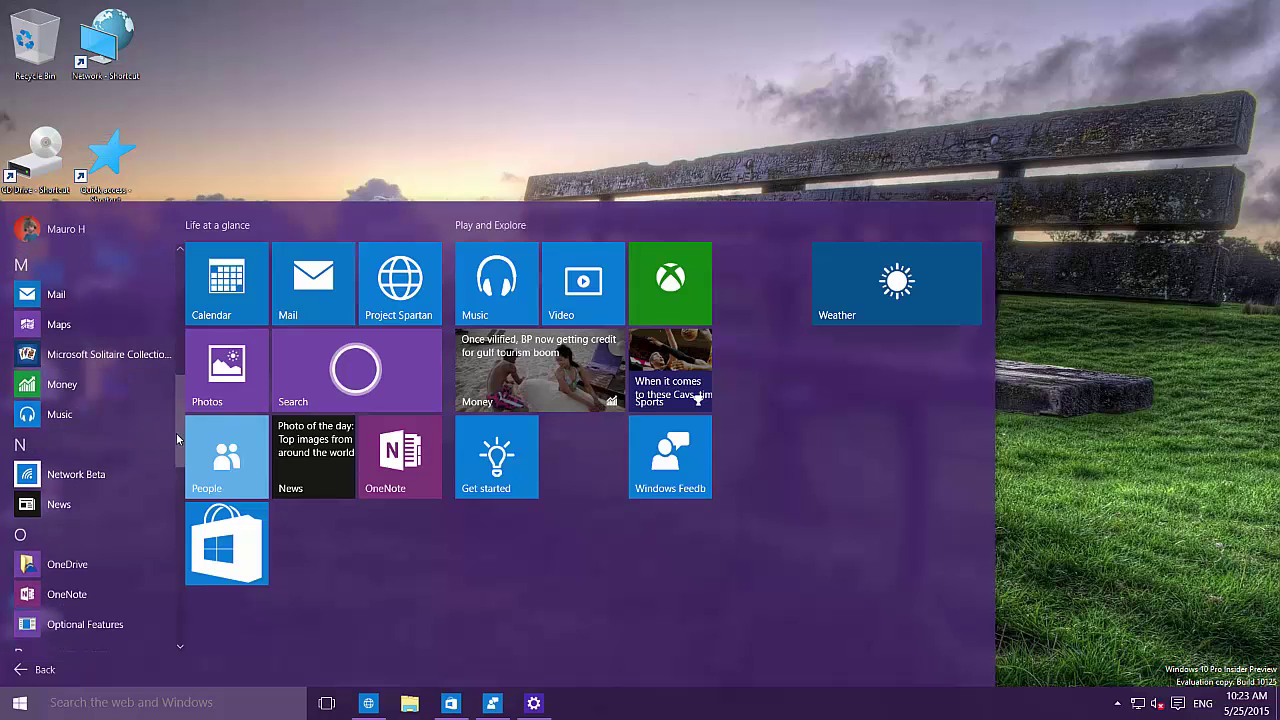
scroll(186, 467, "down", 3)
scroll(181, 301, "up", 5)
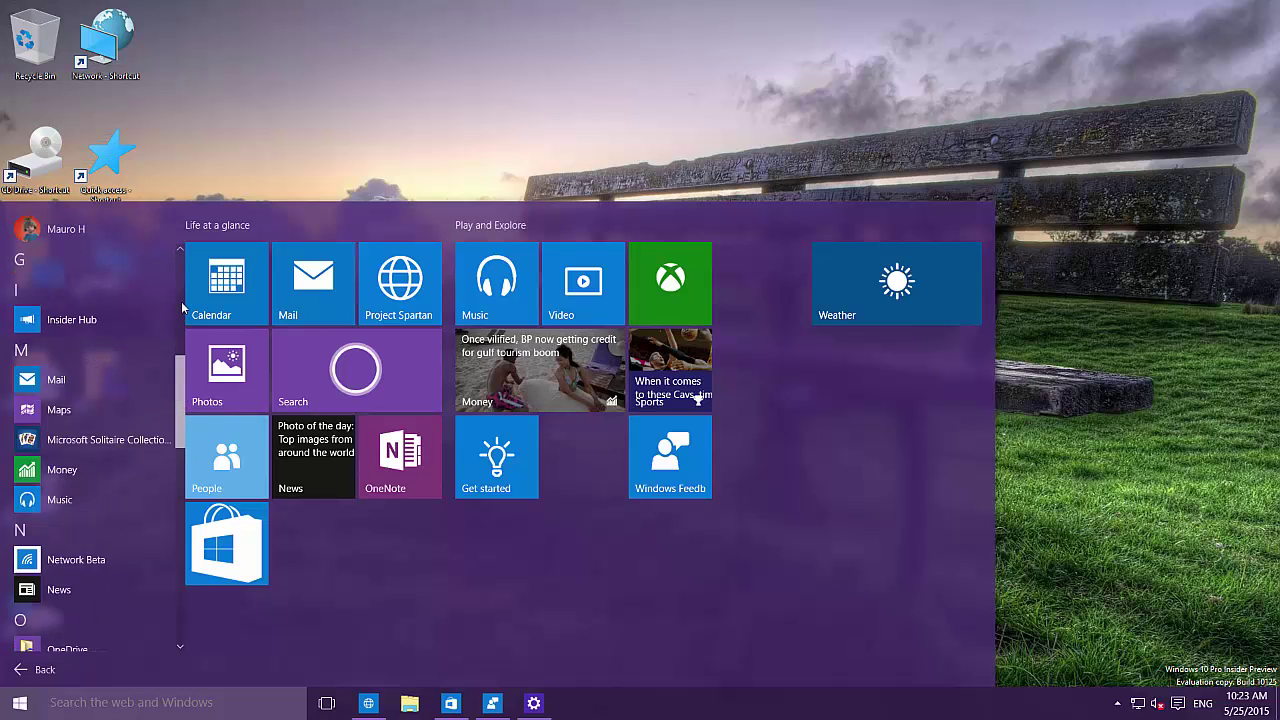
scroll(181, 301, "up", 6)
scroll(179, 376, "down", 2)
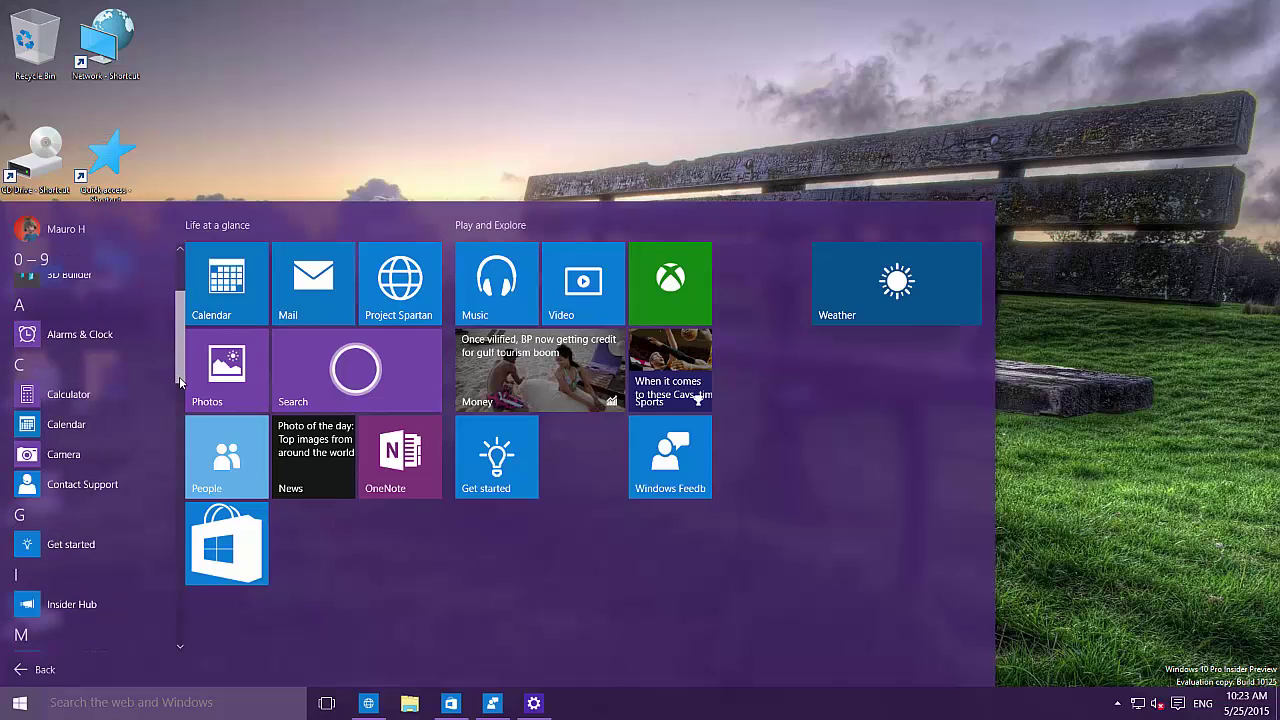
scroll(179, 376, "down", 7)
scroll(182, 314, "up", 4)
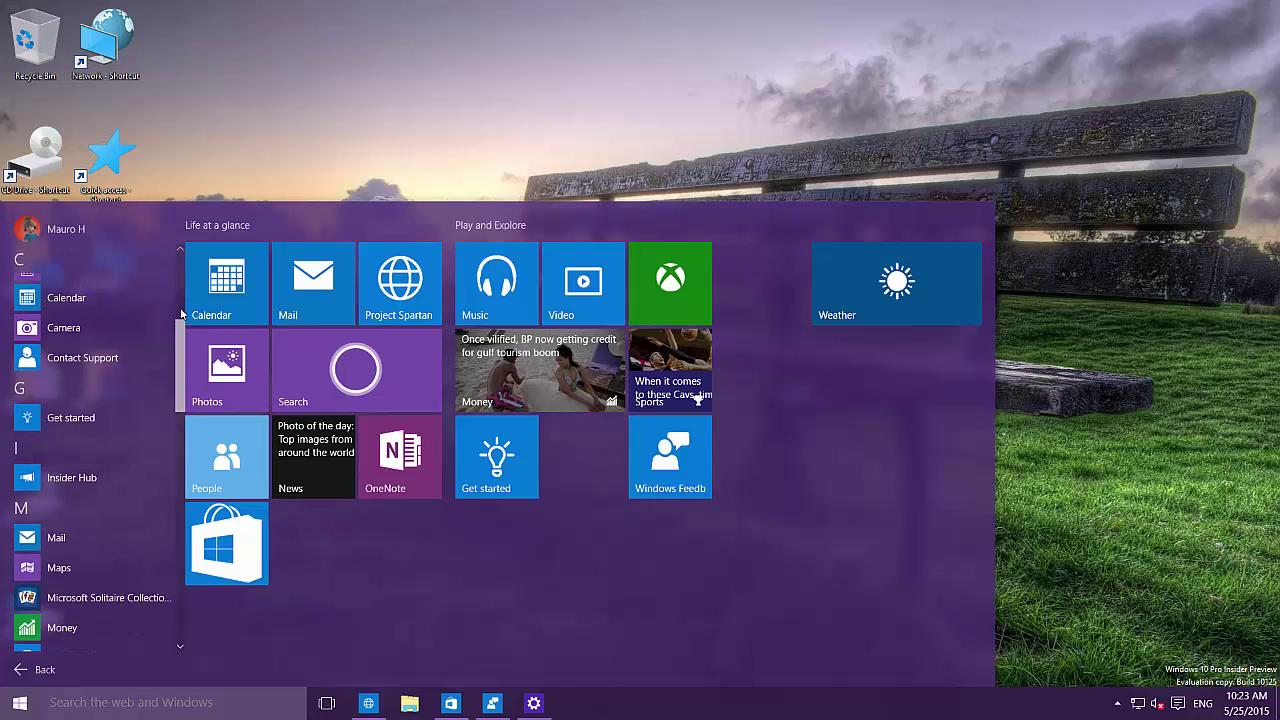
scroll(182, 314, "up", 5)
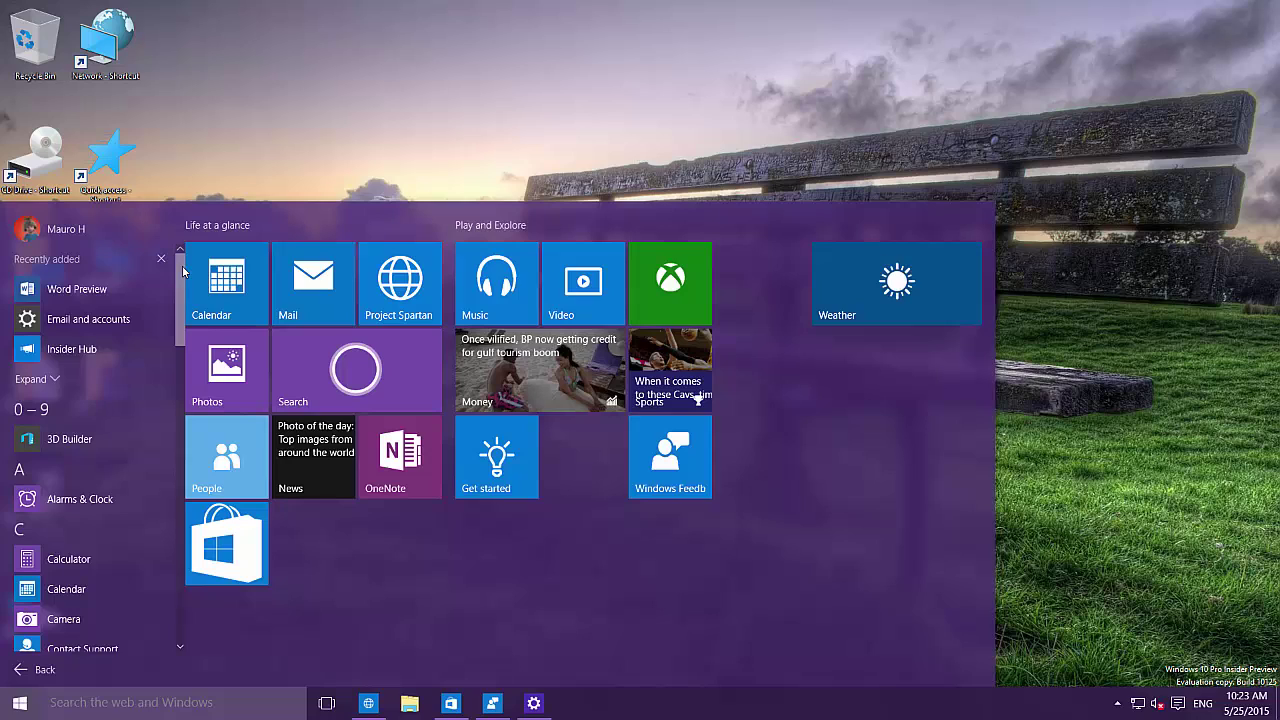
left_click(20, 470)
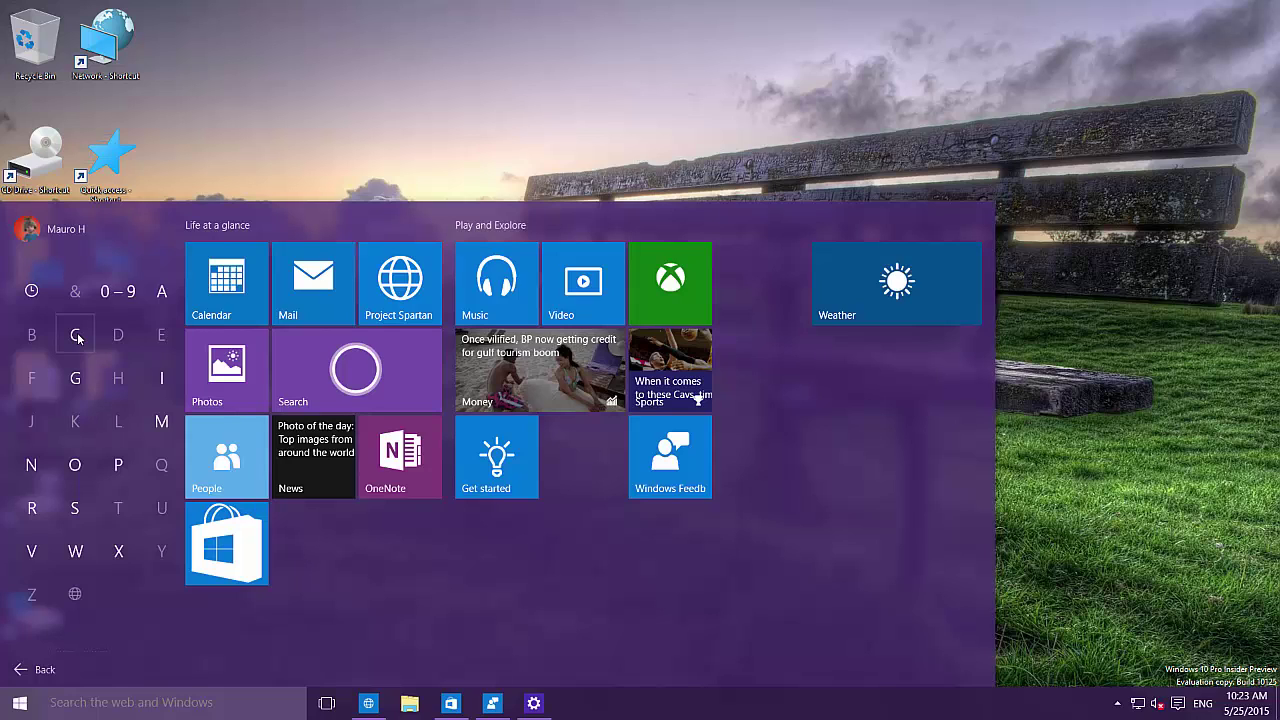
Step: Jump to C in the letter grid, scroll down to N, and launch Network Beta
left_click(80, 338)
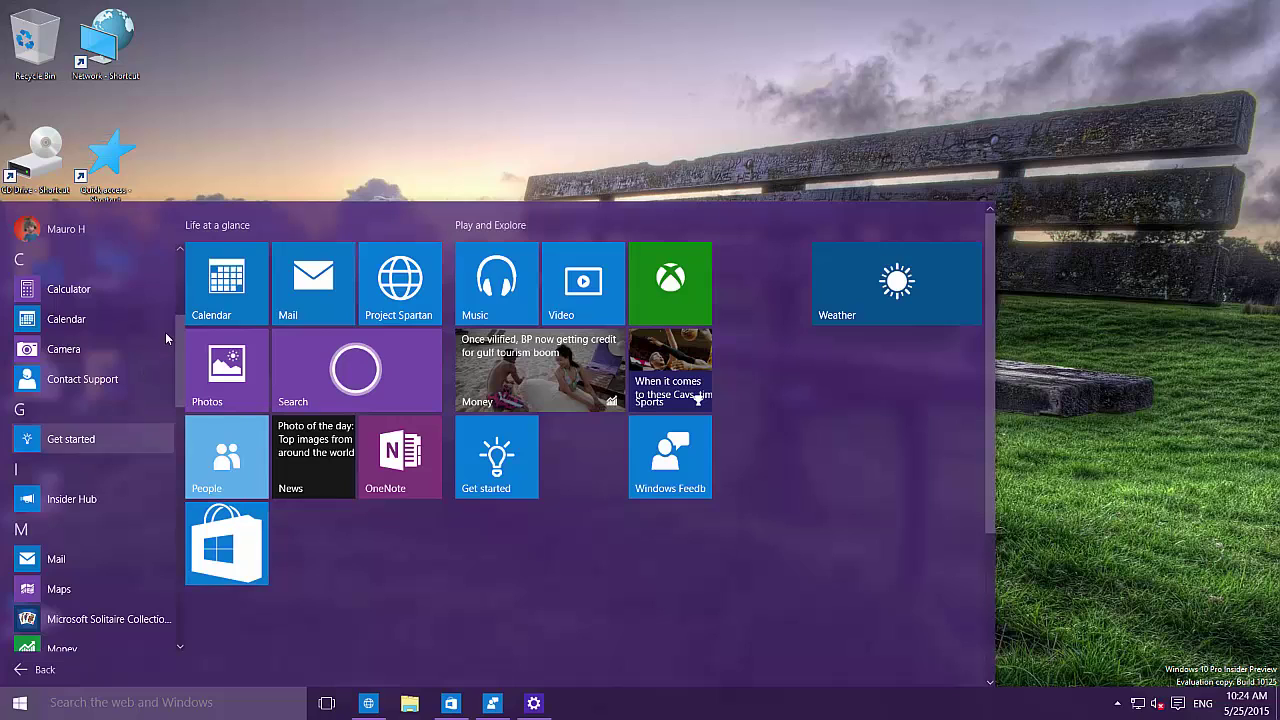
scroll(181, 418, "down", 3)
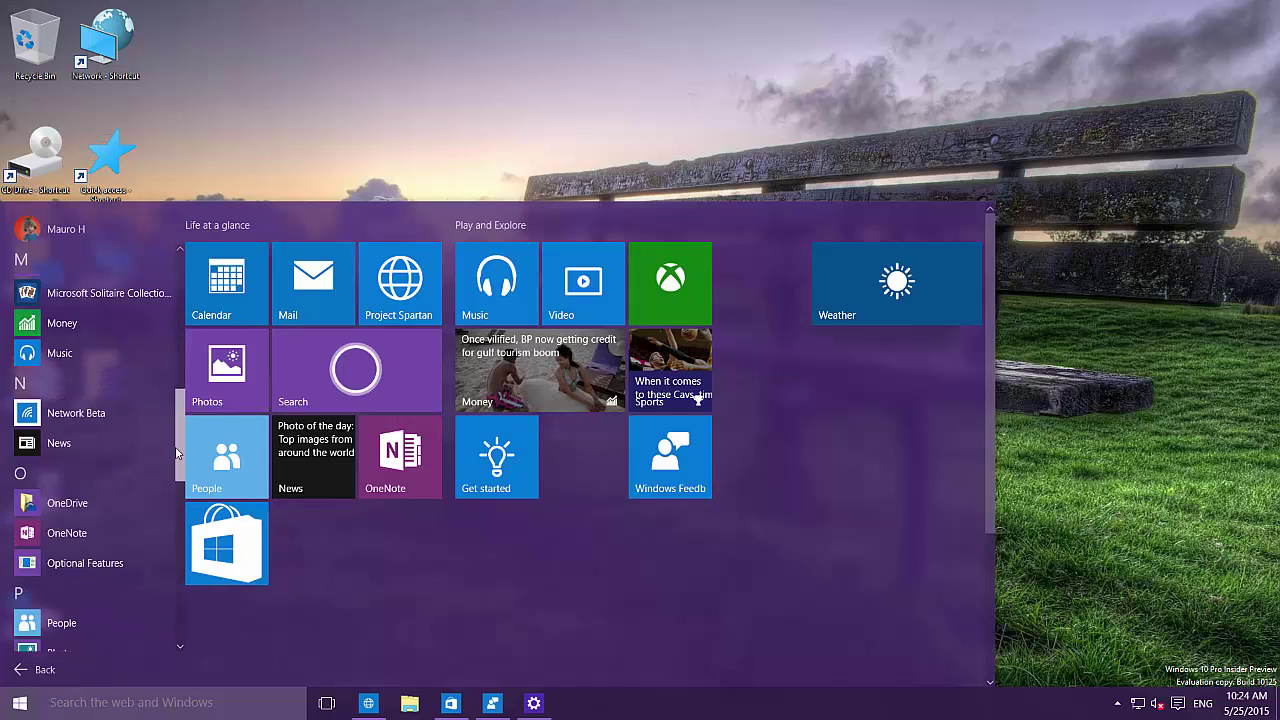
left_click_drag(176, 482, 183, 574)
scroll(183, 574, "down", 3)
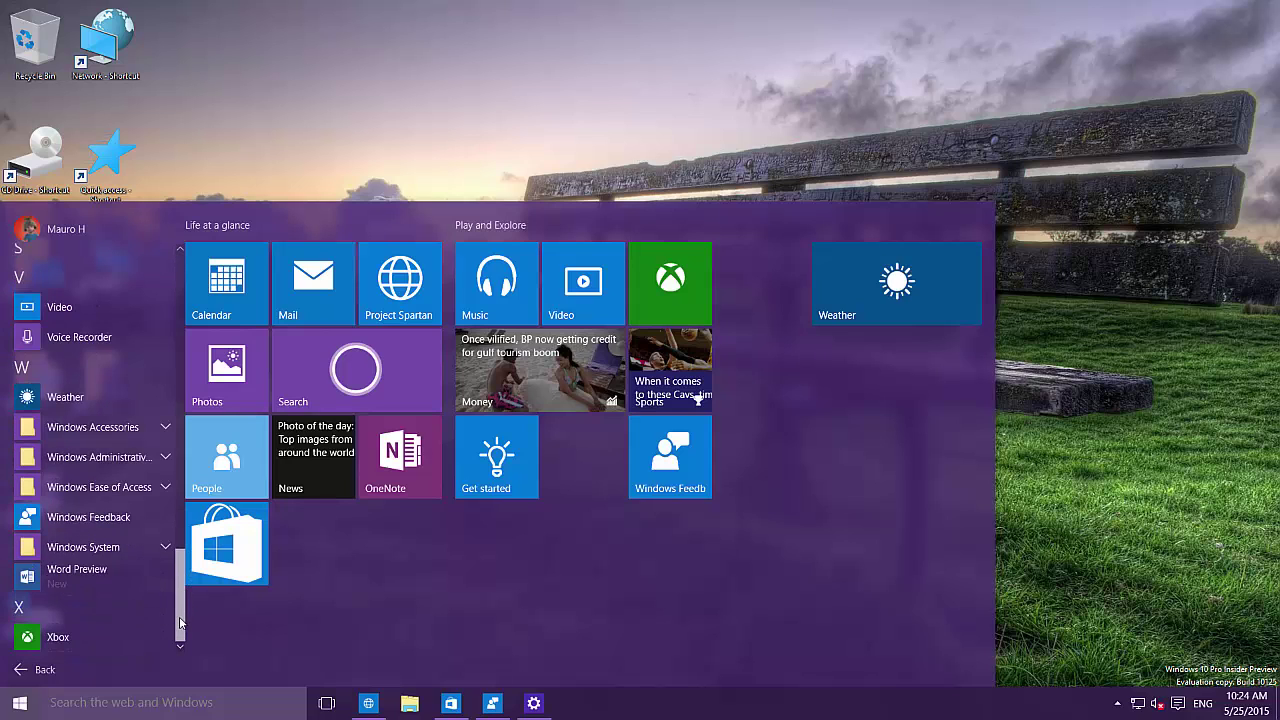
scroll(163, 469, "up", 6)
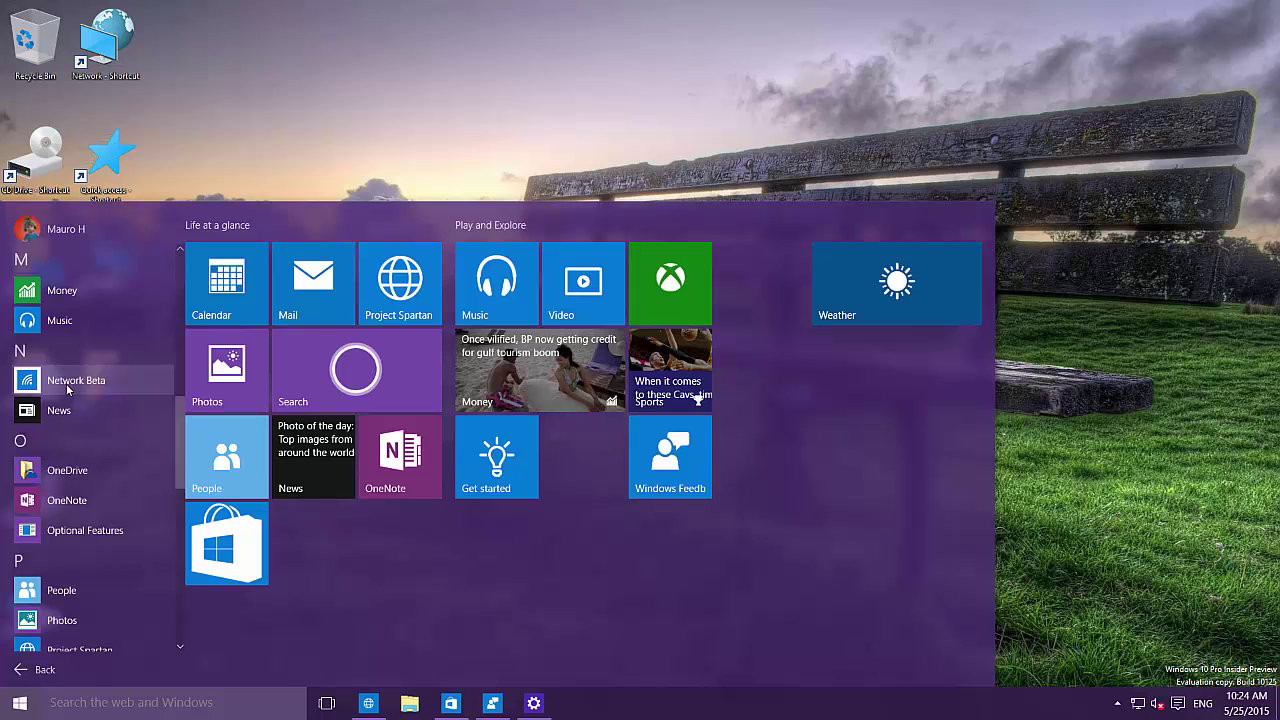
left_click(66, 383)
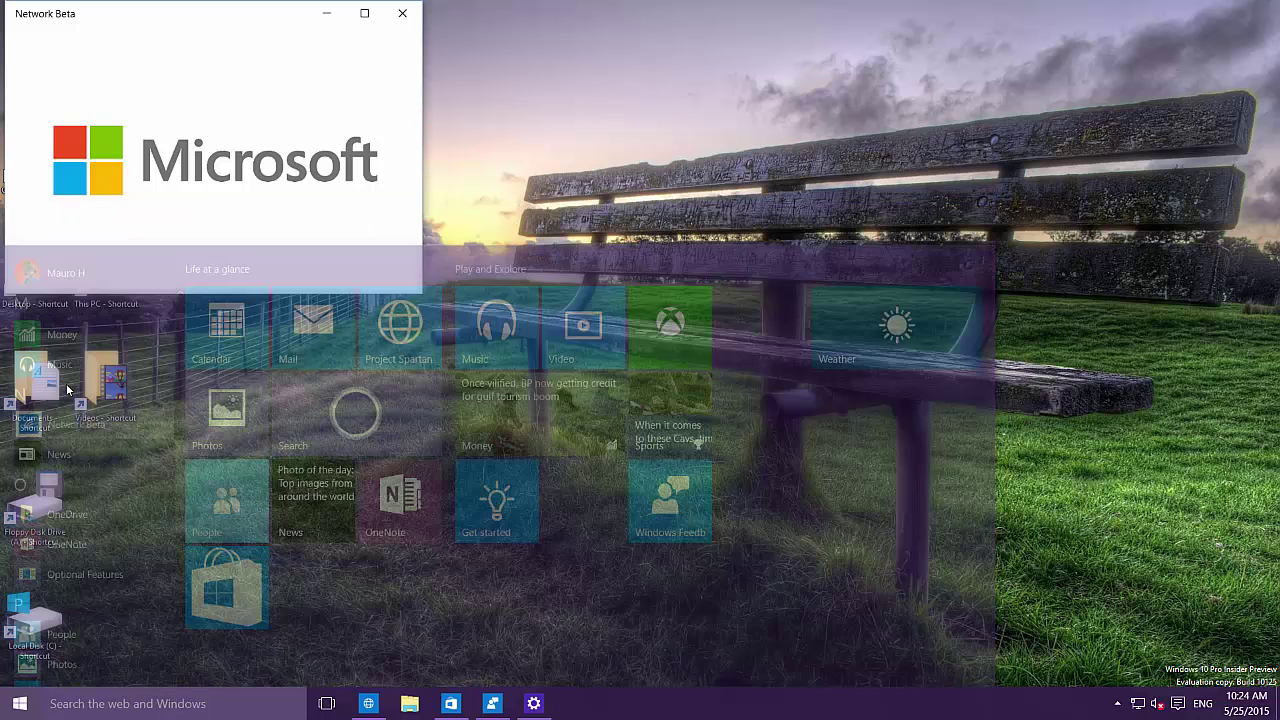
Step: Maximize Network Beta to view its Coming soon page, then close the window
left_click(364, 13)
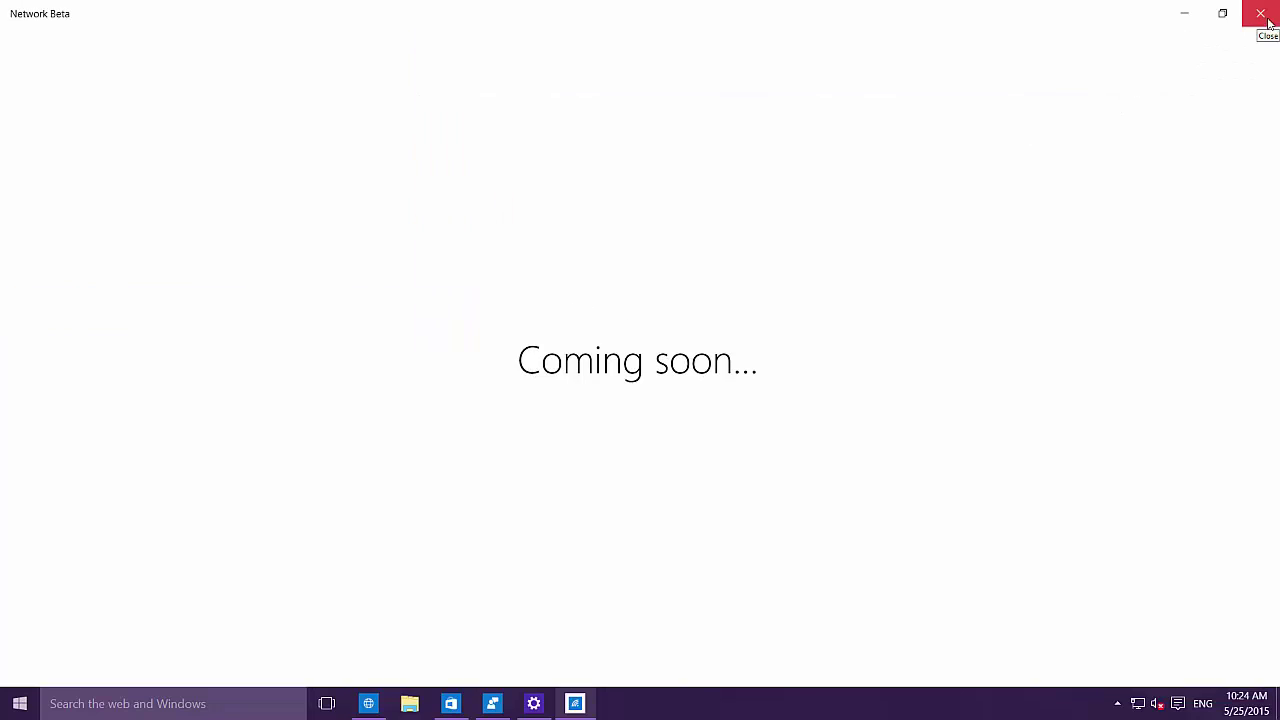
left_click(1268, 22)
left_click(1268, 22)
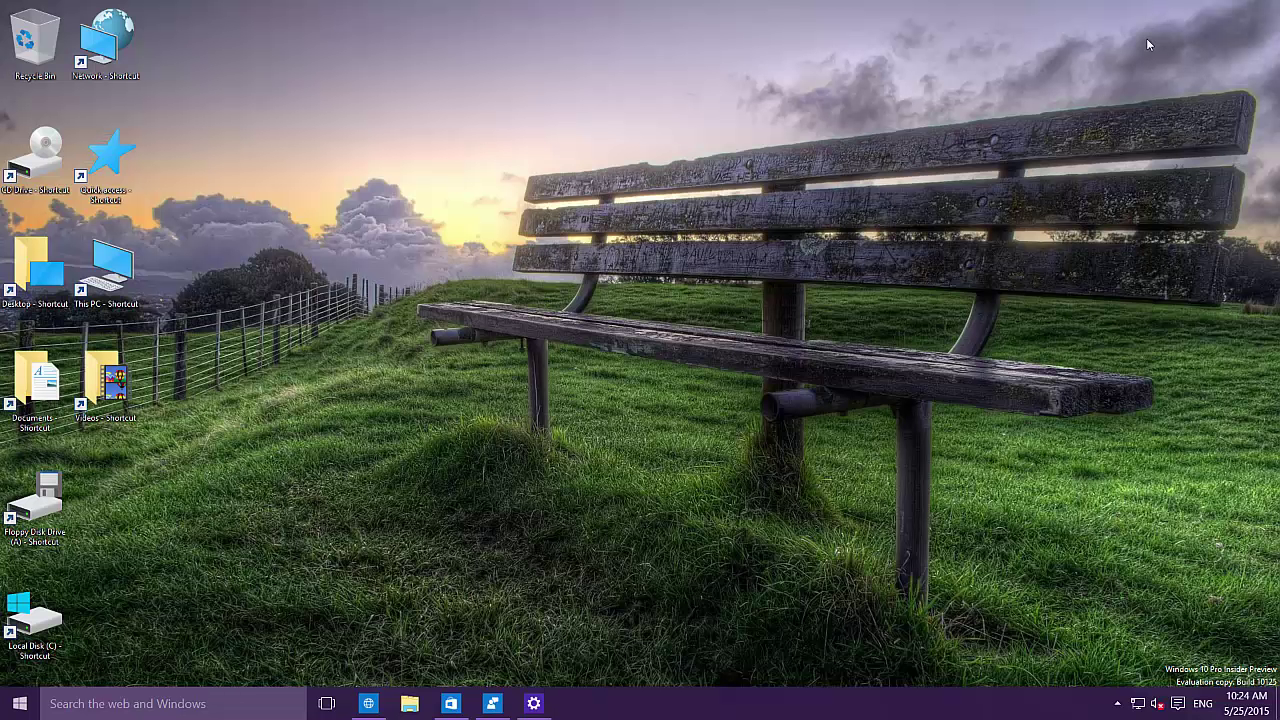
left_click(19, 703)
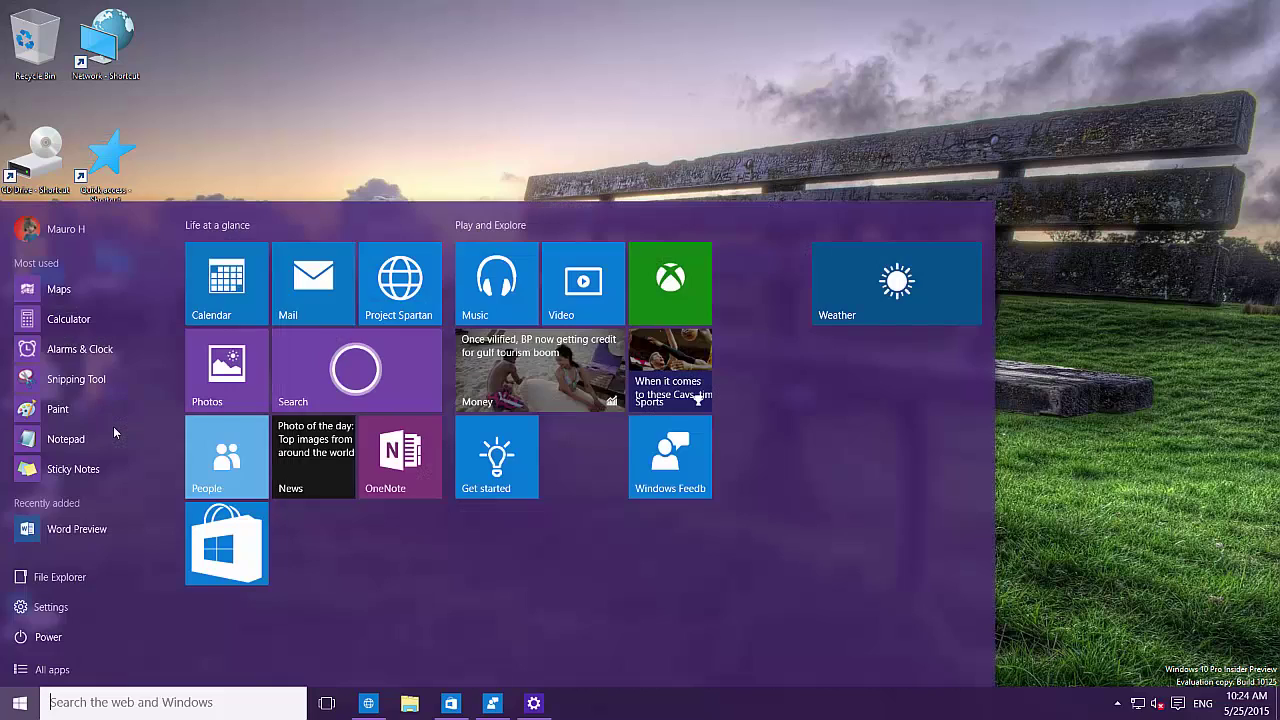
left_click(62, 670)
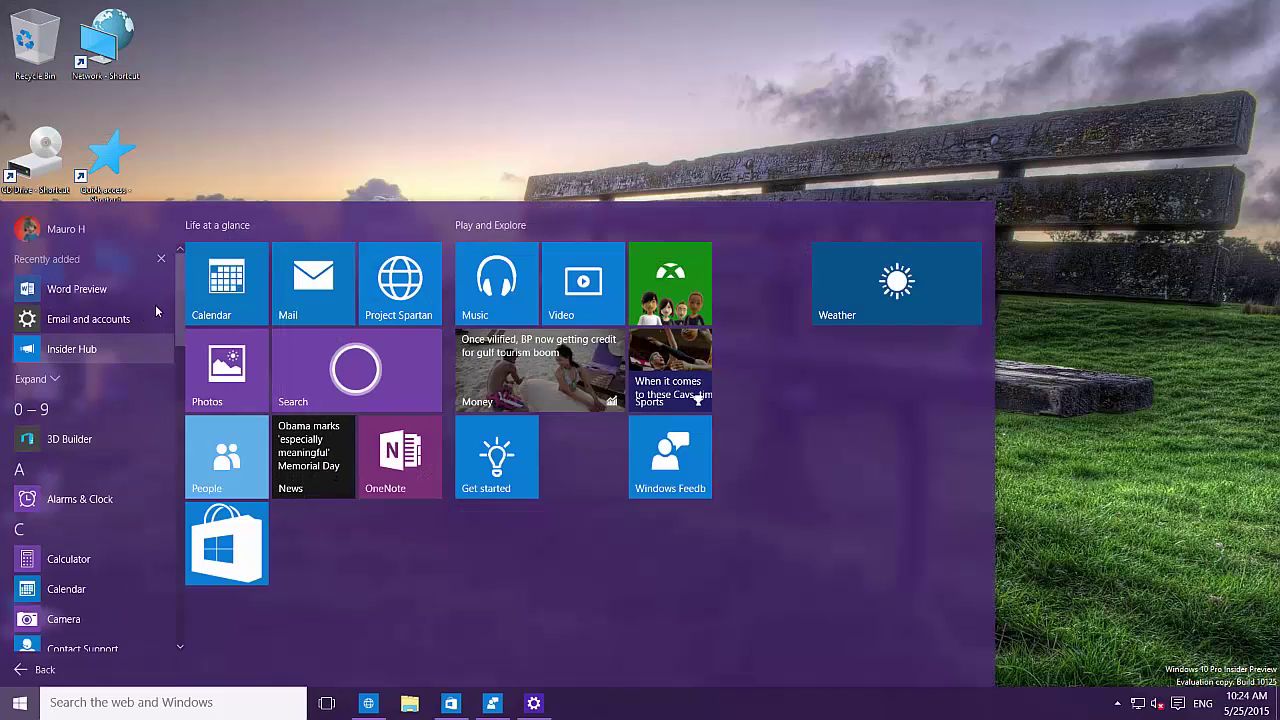
left_click(80, 320)
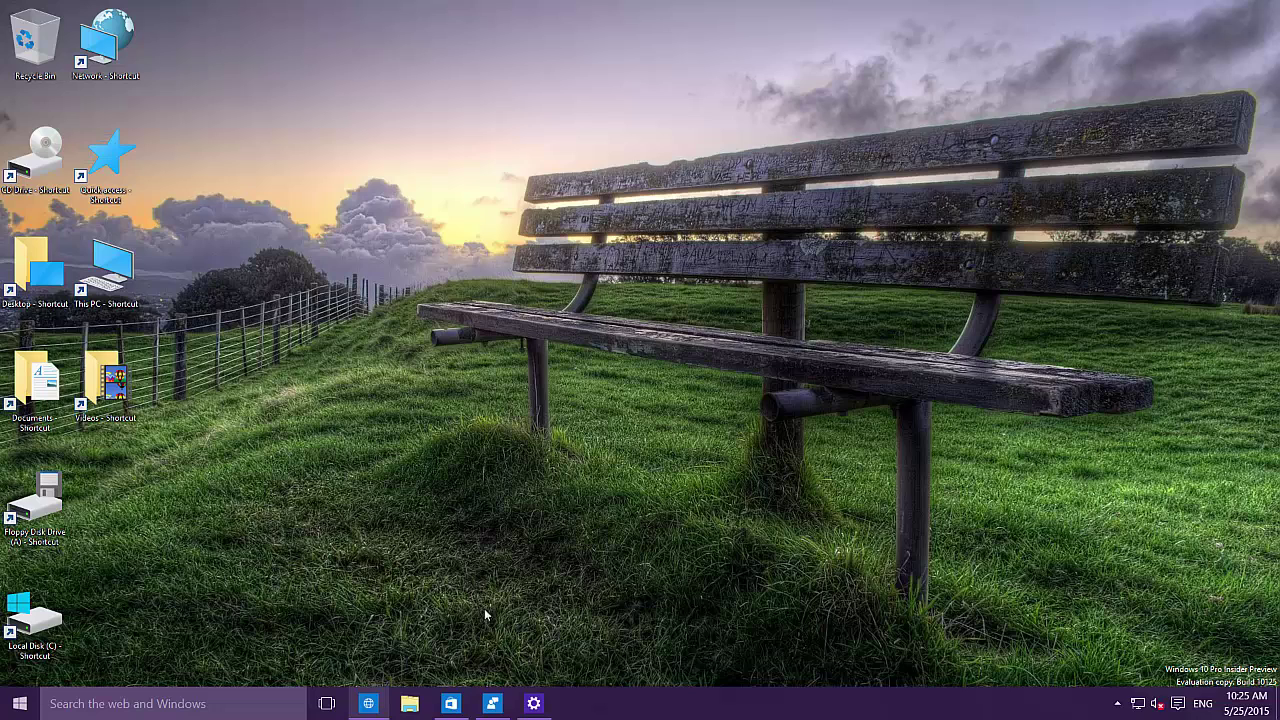
Step: View the Store and File Explorer taskbar jump lists, then bring up the Start menu
right_click(452, 706)
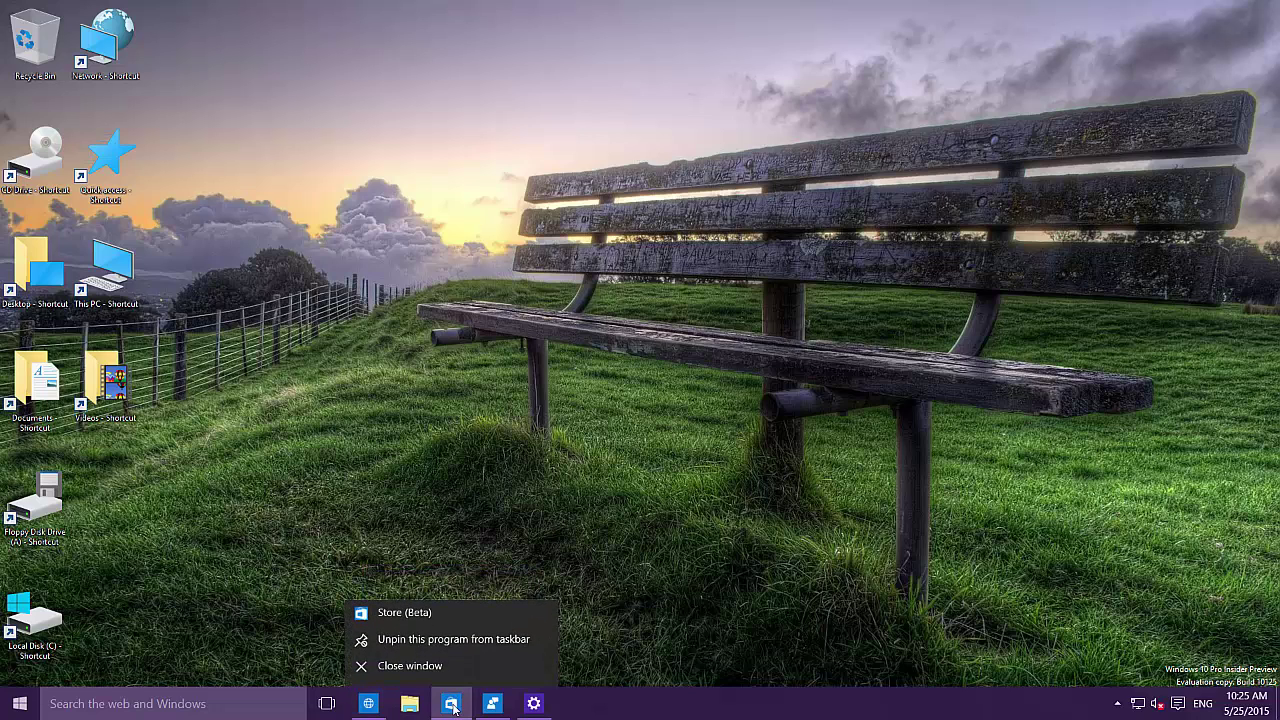
right_click(424, 708)
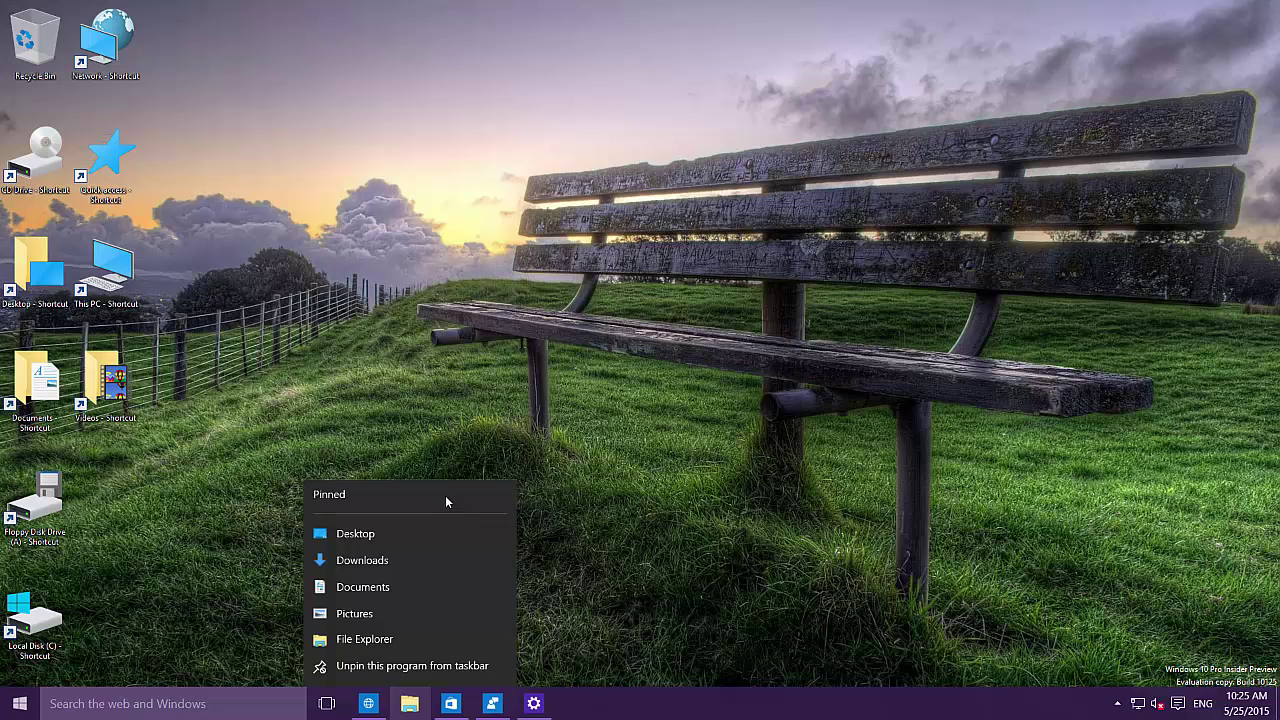
left_click(18, 705)
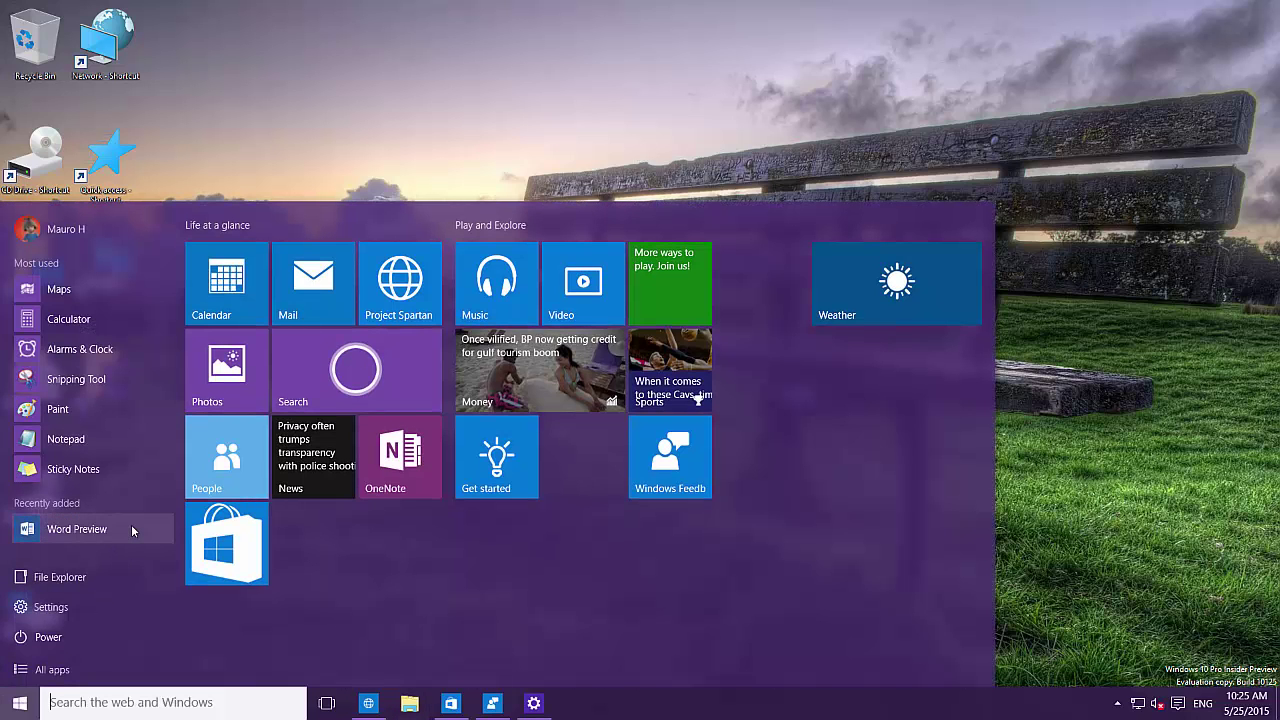
Step: Browse All apps to the end, expanding and collapsing Windows Accessories, then return to the top
left_click(55, 666)
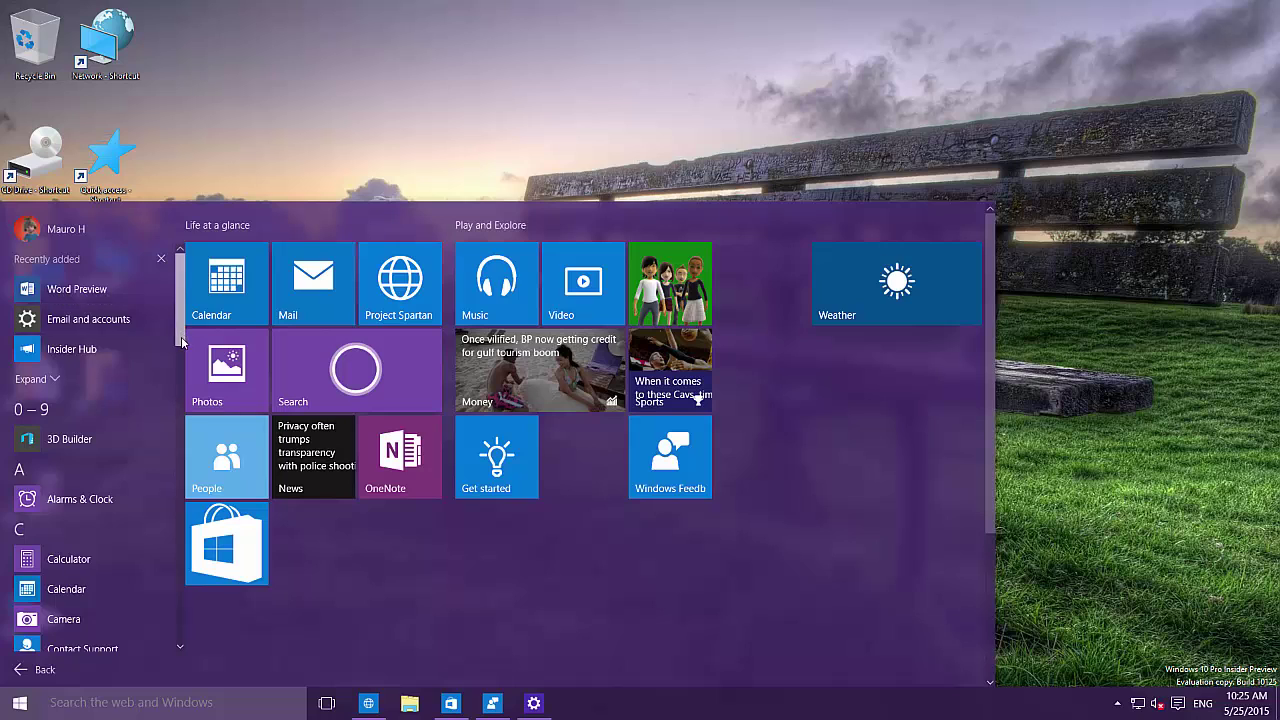
scroll(181, 336, "down", 3)
scroll(172, 402, "down", 6)
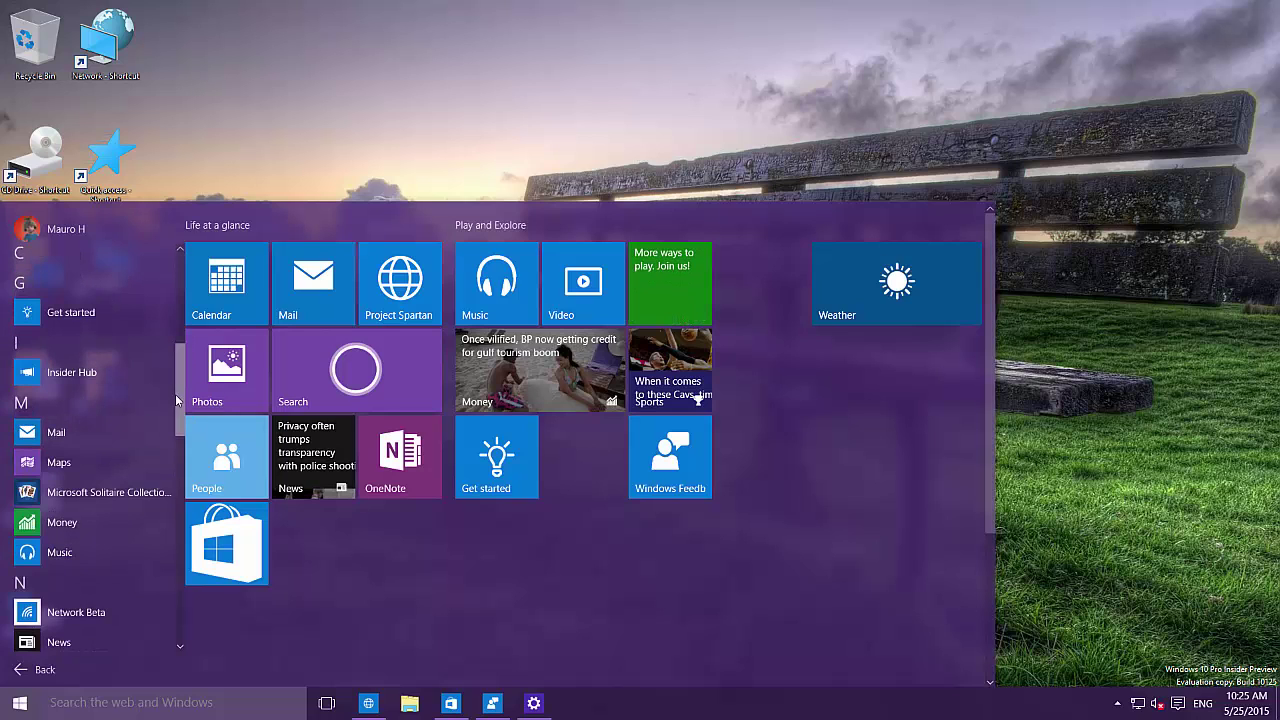
scroll(176, 455, "down", 4)
scroll(172, 560, "down", 12)
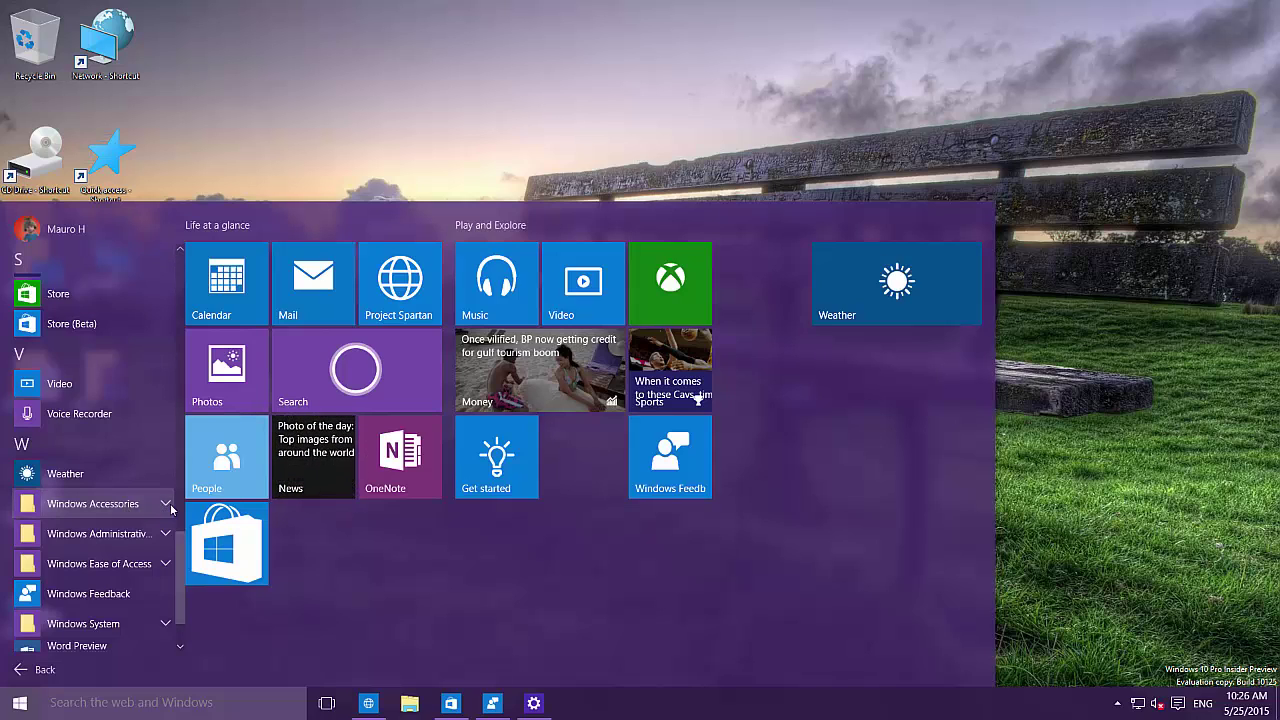
left_click(166, 504)
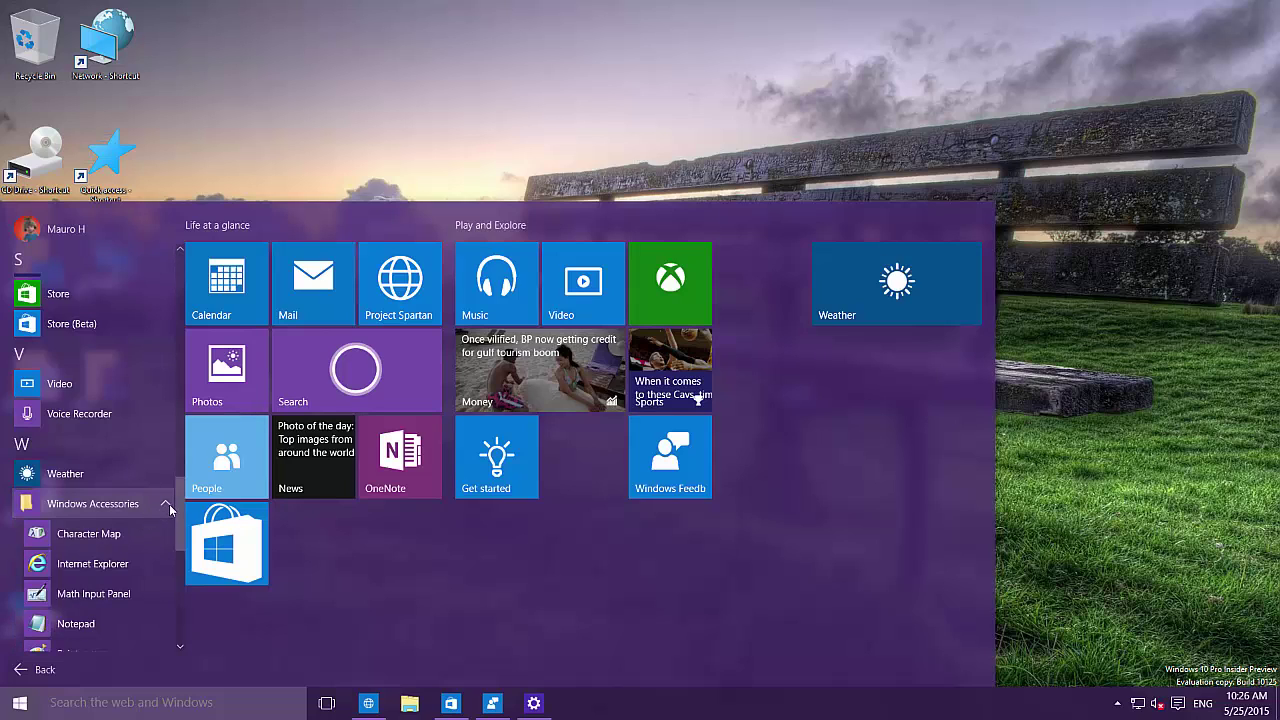
left_click(166, 505)
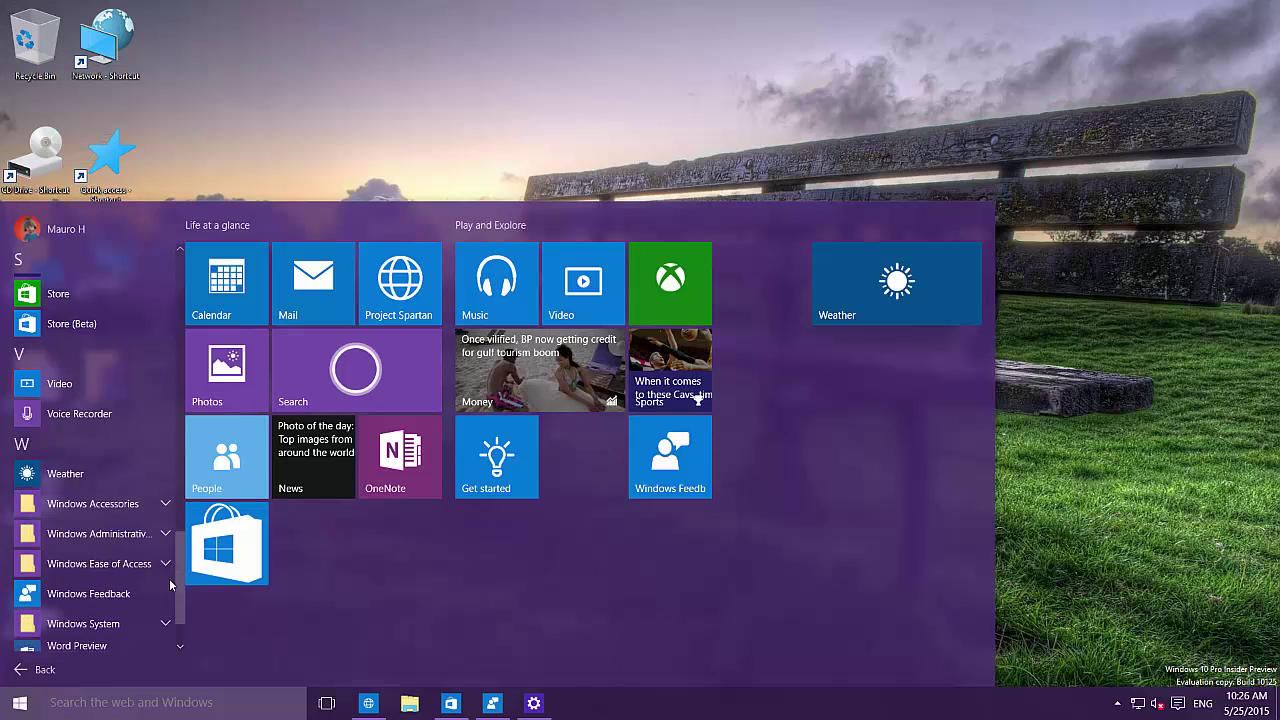
scroll(177, 635, "down", 2)
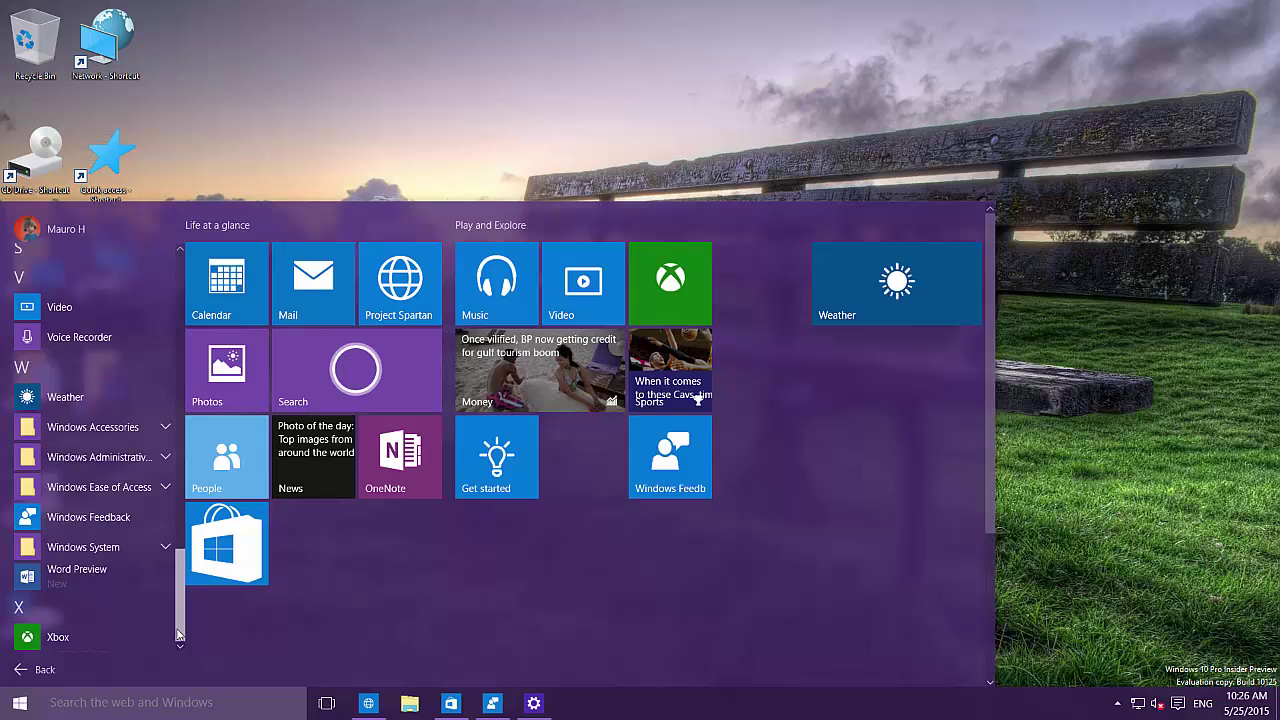
left_click_drag(179, 635, 179, 265)
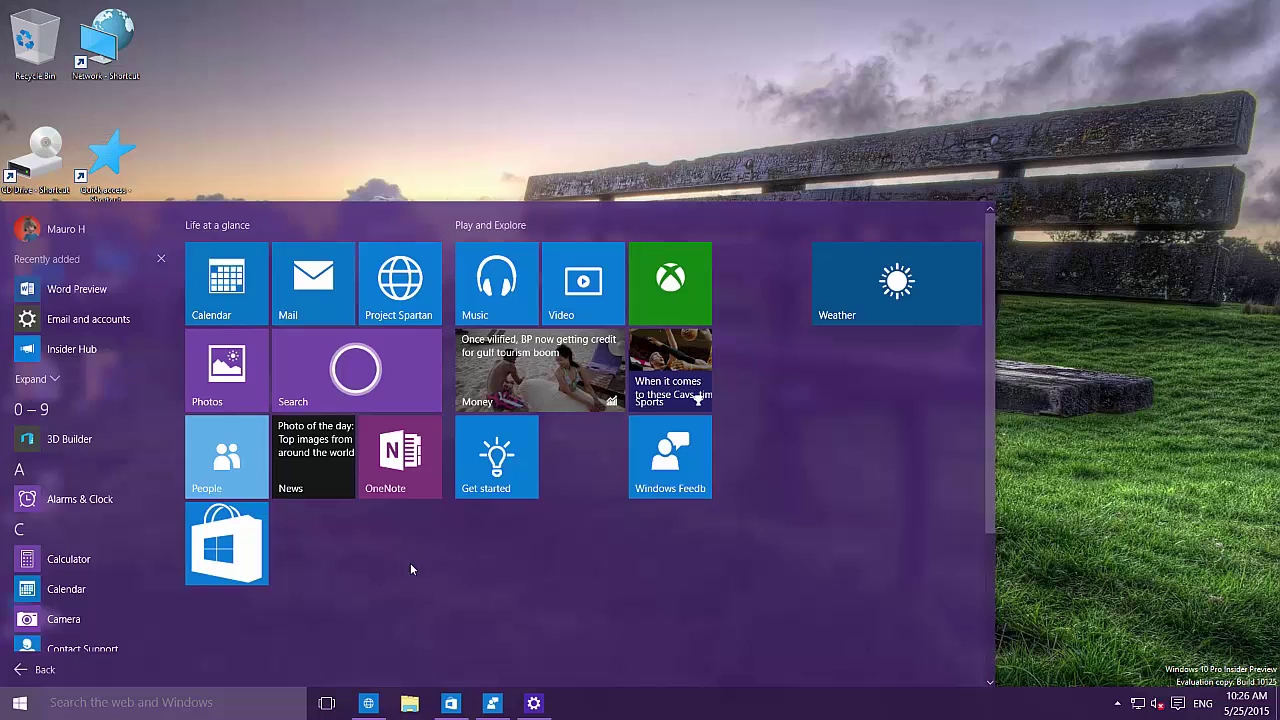
Step: Close Start, open the clock calendar, select May 25, page to July 2015, then dismiss it
left_click(1076, 388)
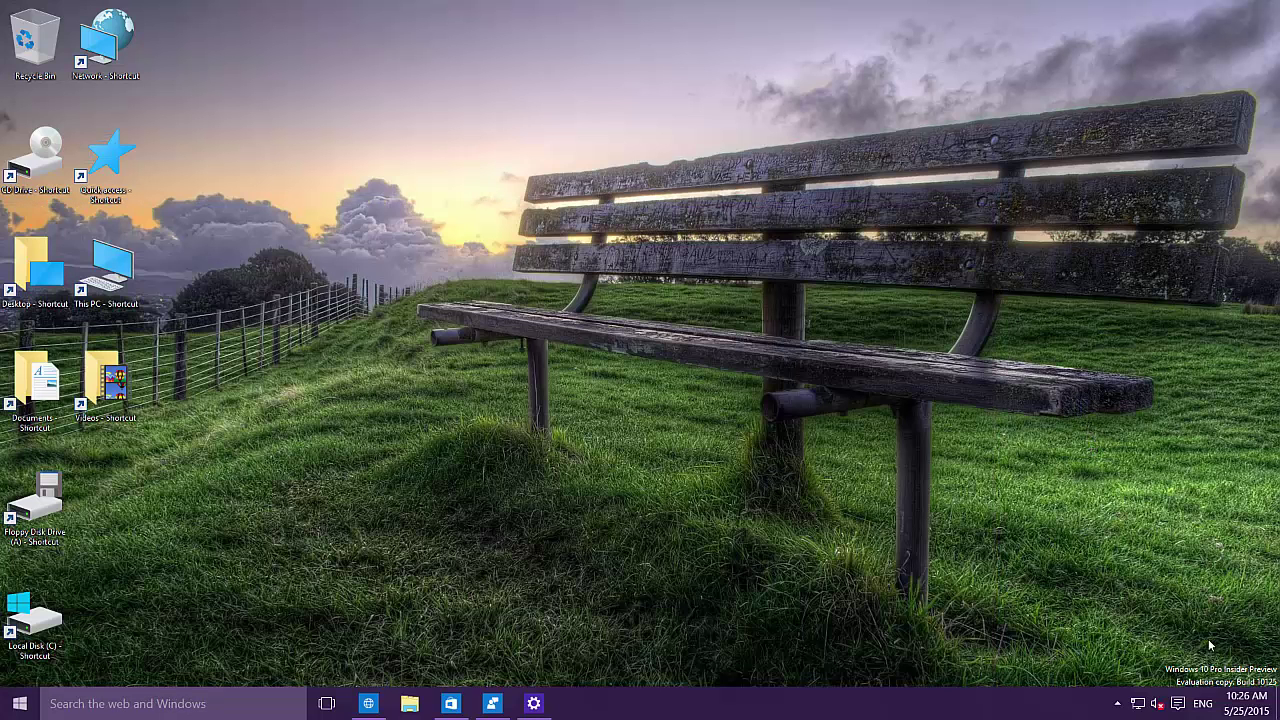
left_click(1246, 702)
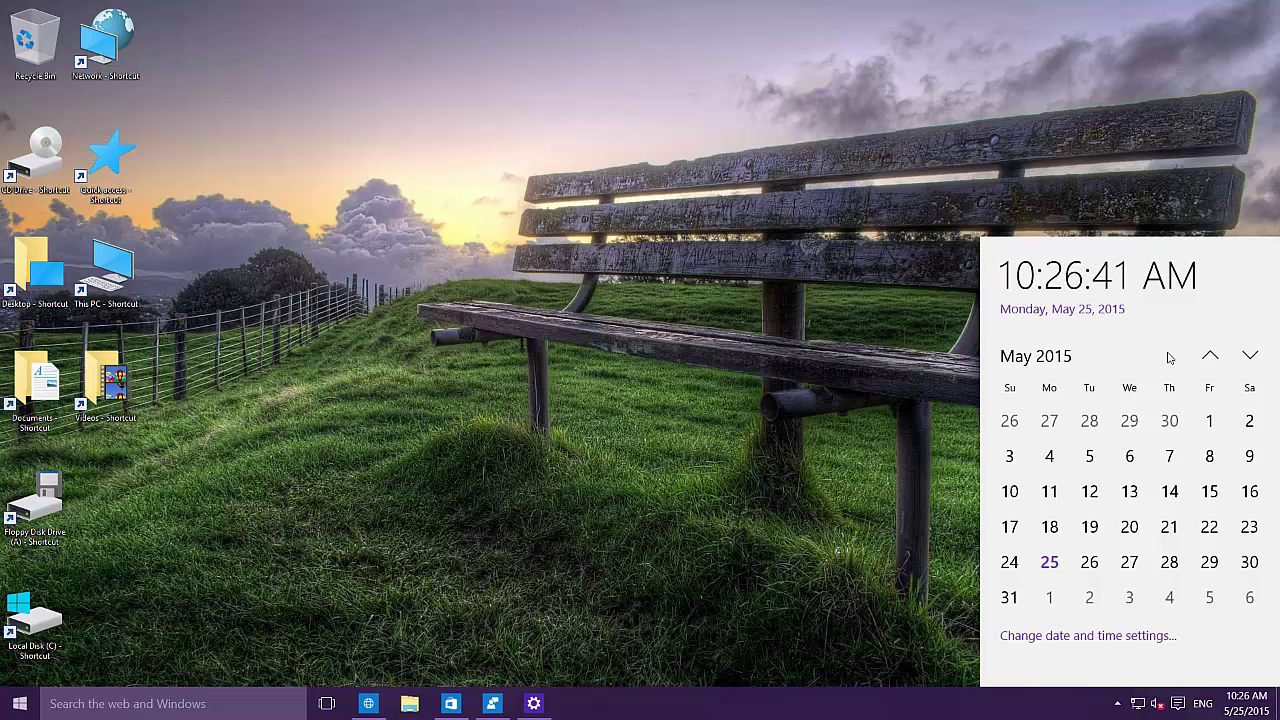
left_click(1052, 566)
left_click(1249, 352)
scroll(1226, 362, "down", 1)
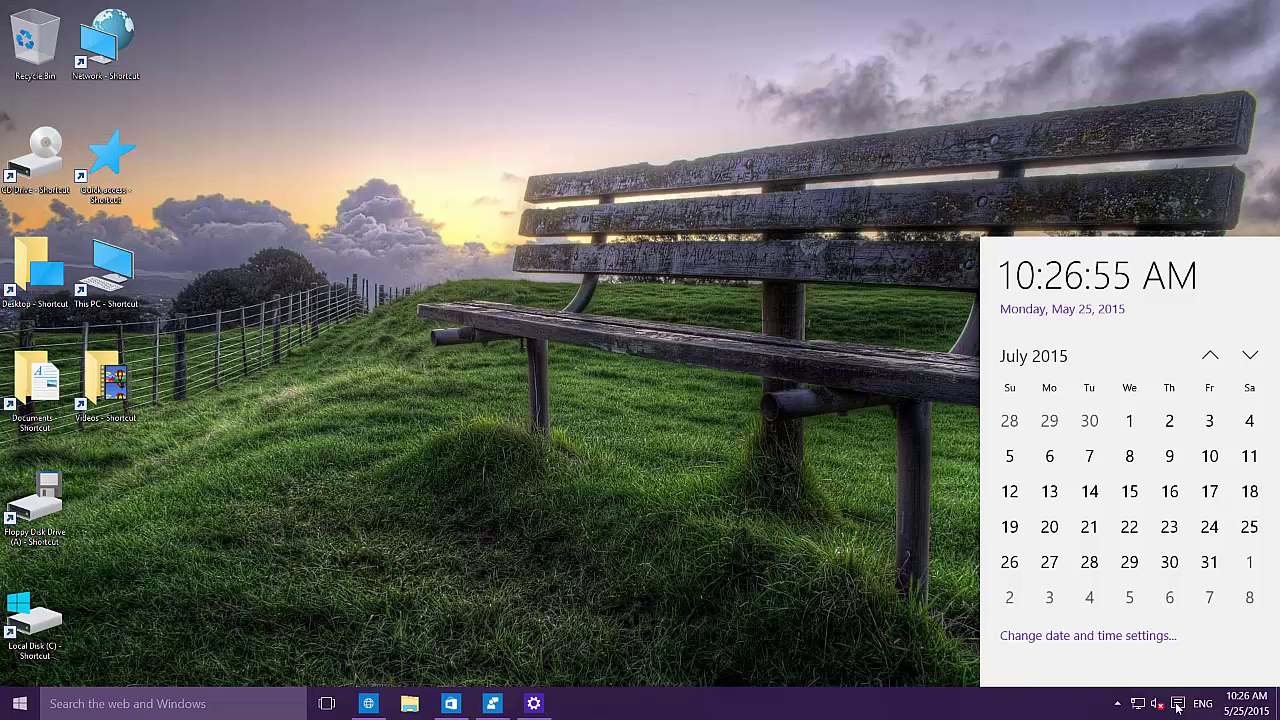
left_click(1177, 705)
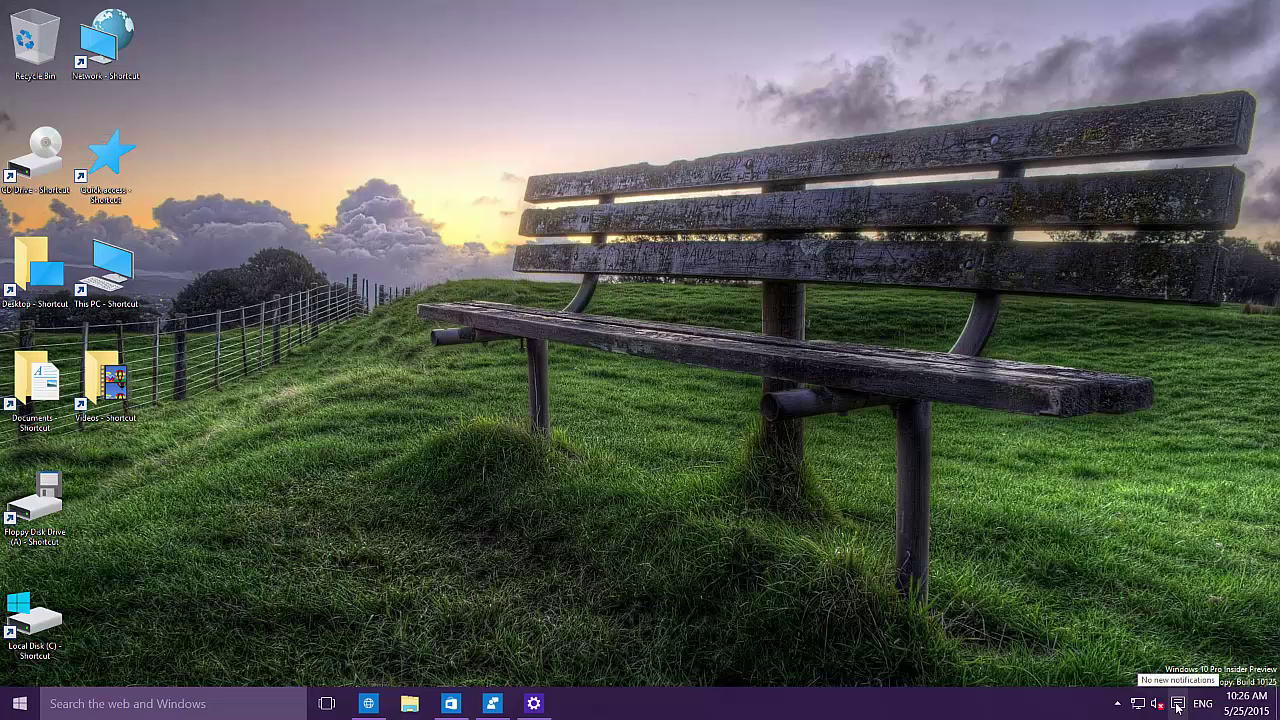
Step: Open the Action Center and switch on Tablet mode
left_click(1177, 705)
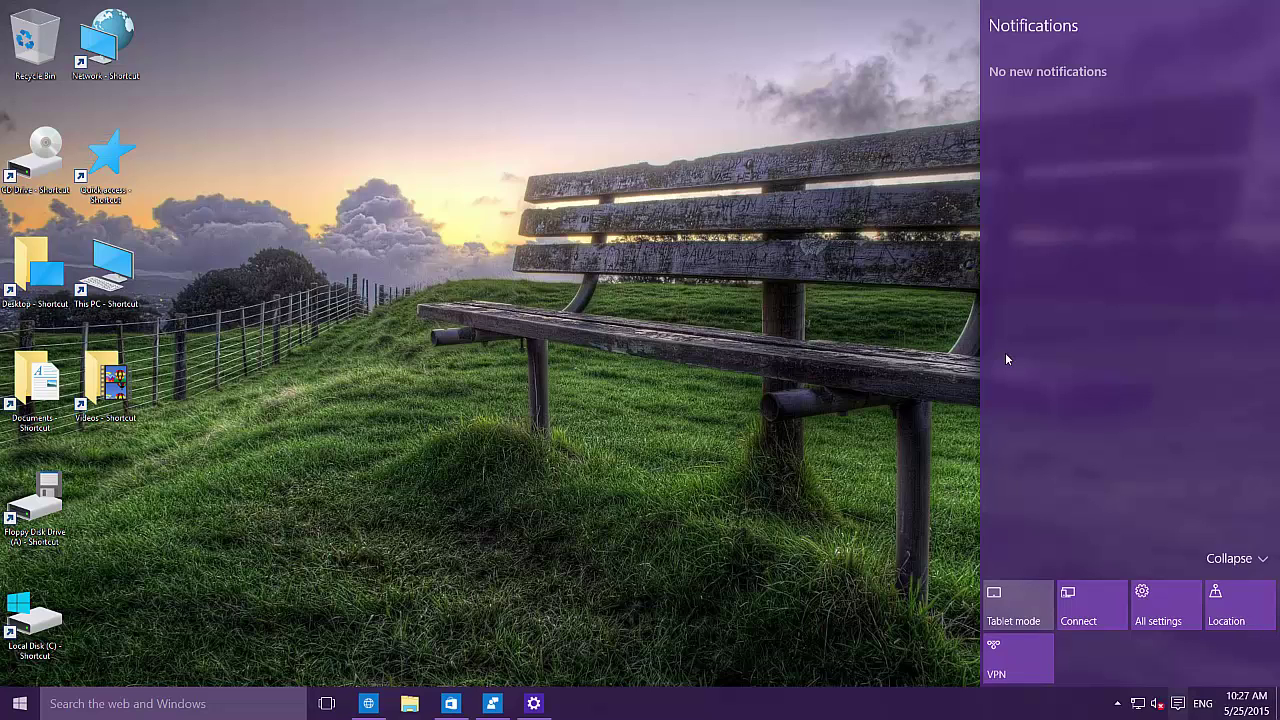
left_click(1025, 612)
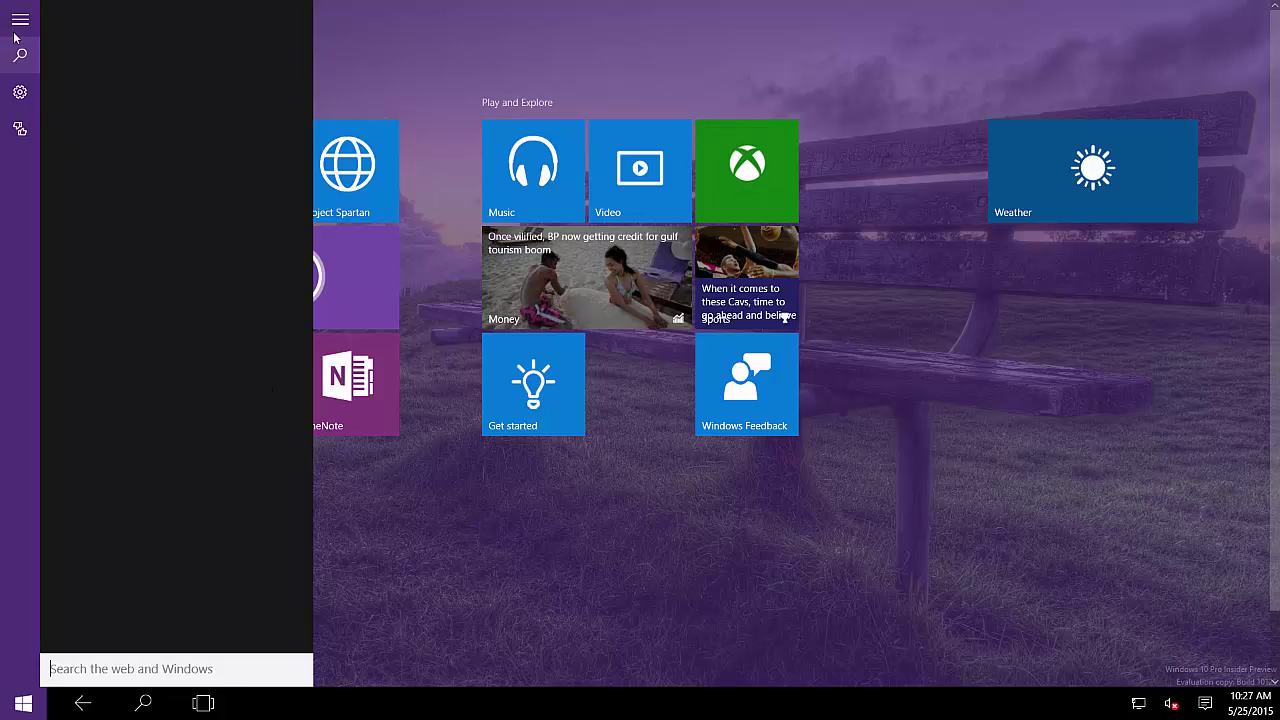
Step: View Windows Feedback suggestions for Files, Folders, and Online Storage, then return to Start
left_click(506, 535)
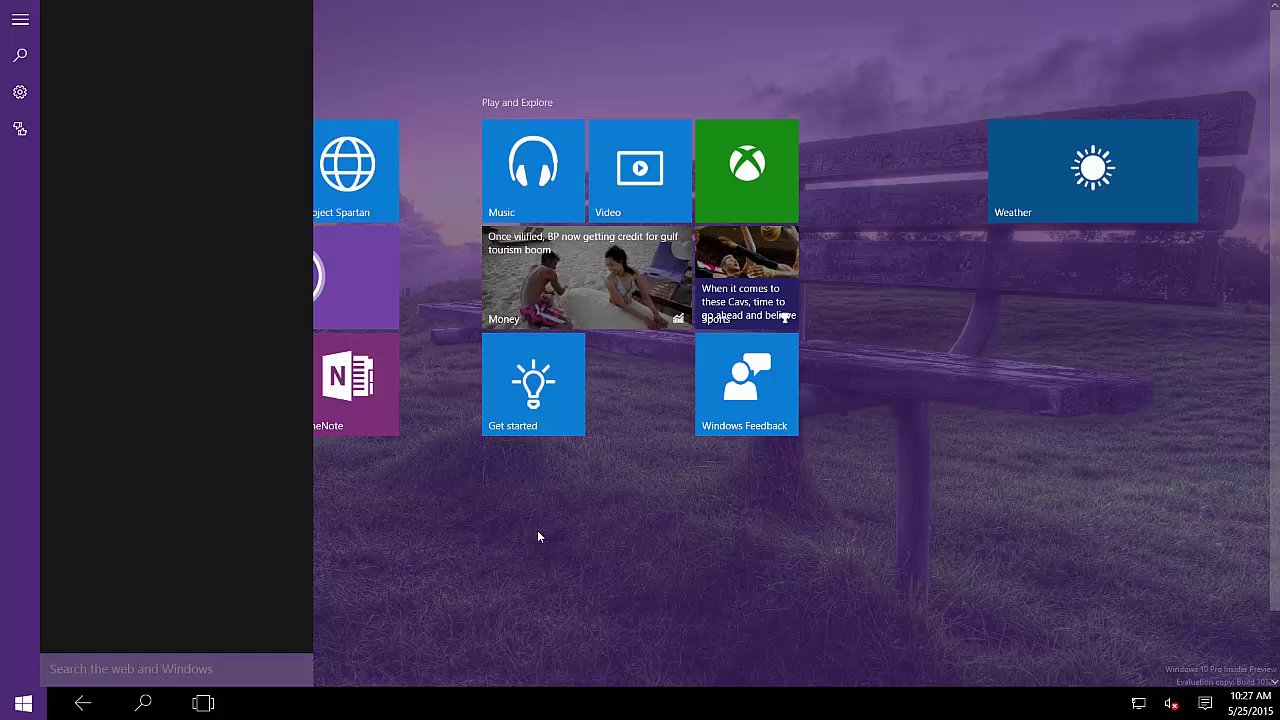
left_click(743, 403)
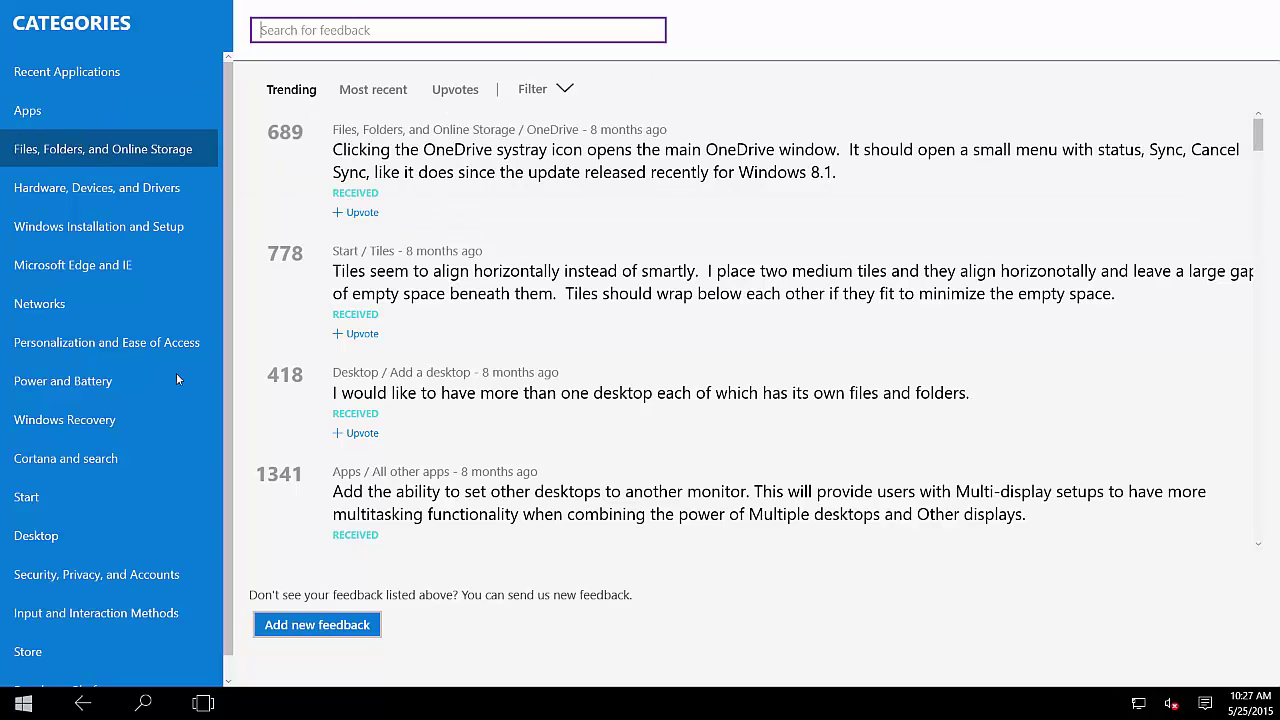
left_click(79, 157)
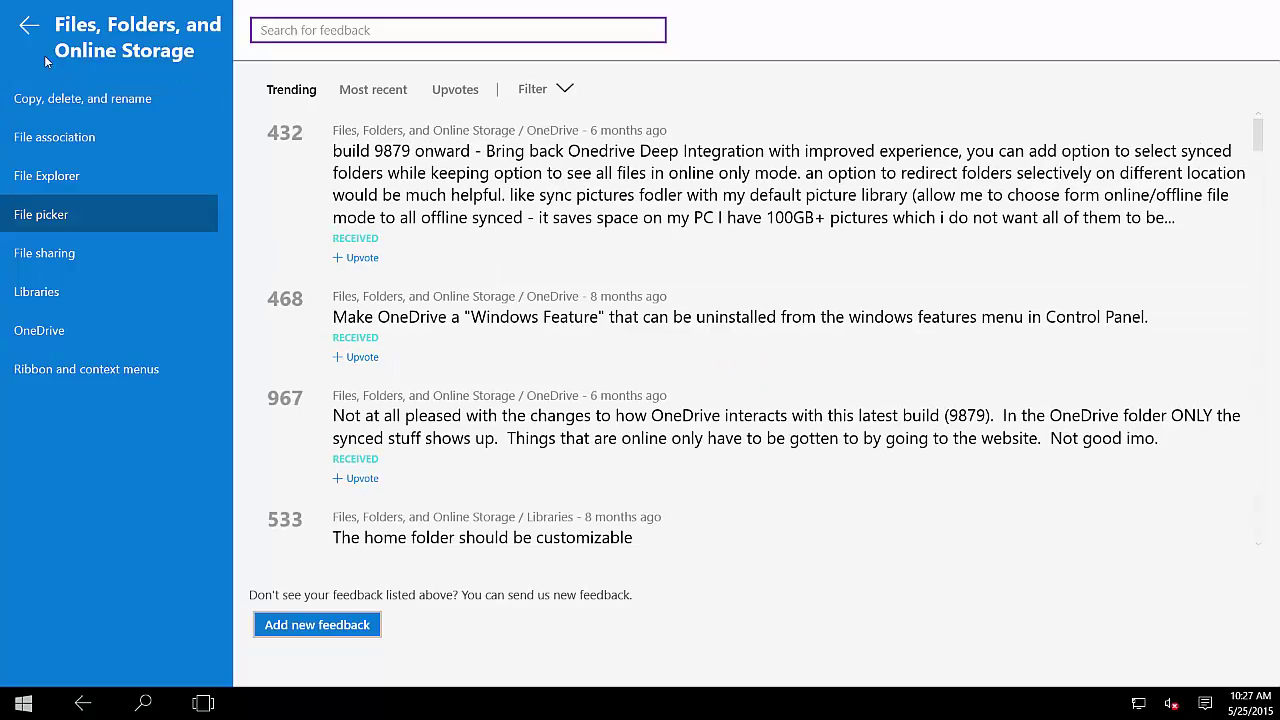
left_click(84, 706)
left_click(84, 706)
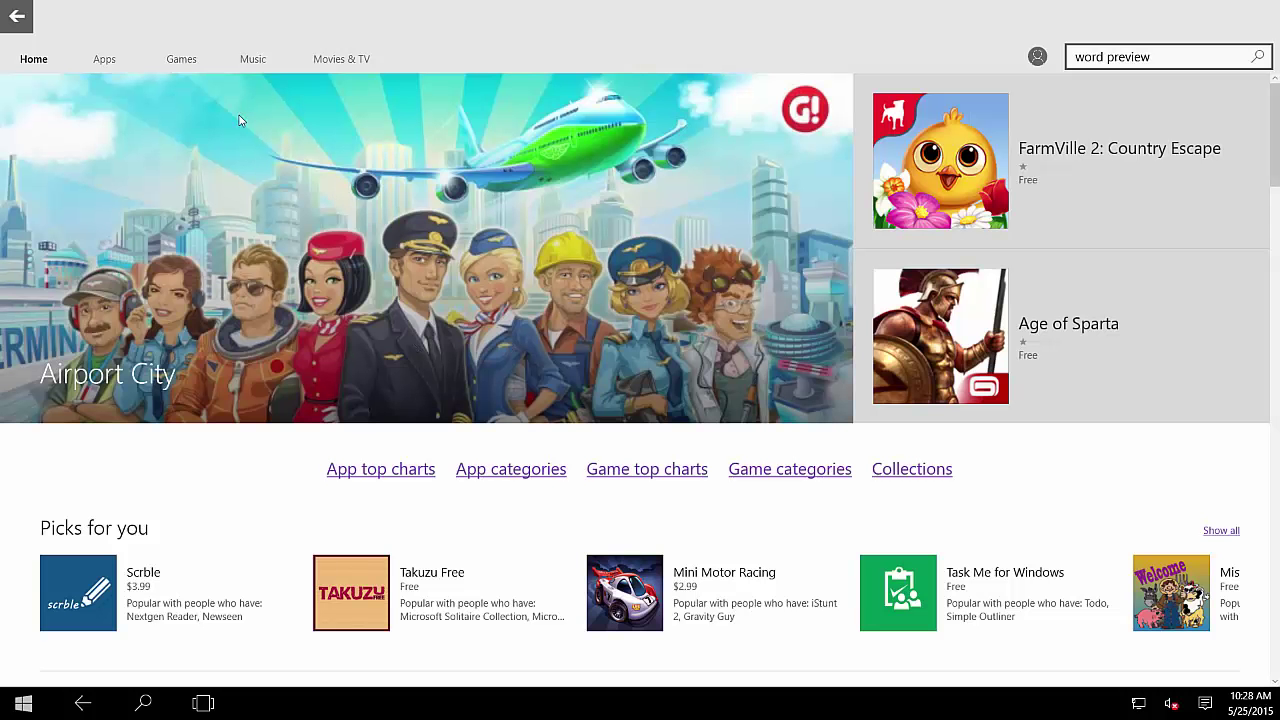
Step: Browse the Store's Apps listings and the Age of Sparta page, then go back to Start
left_click(105, 62)
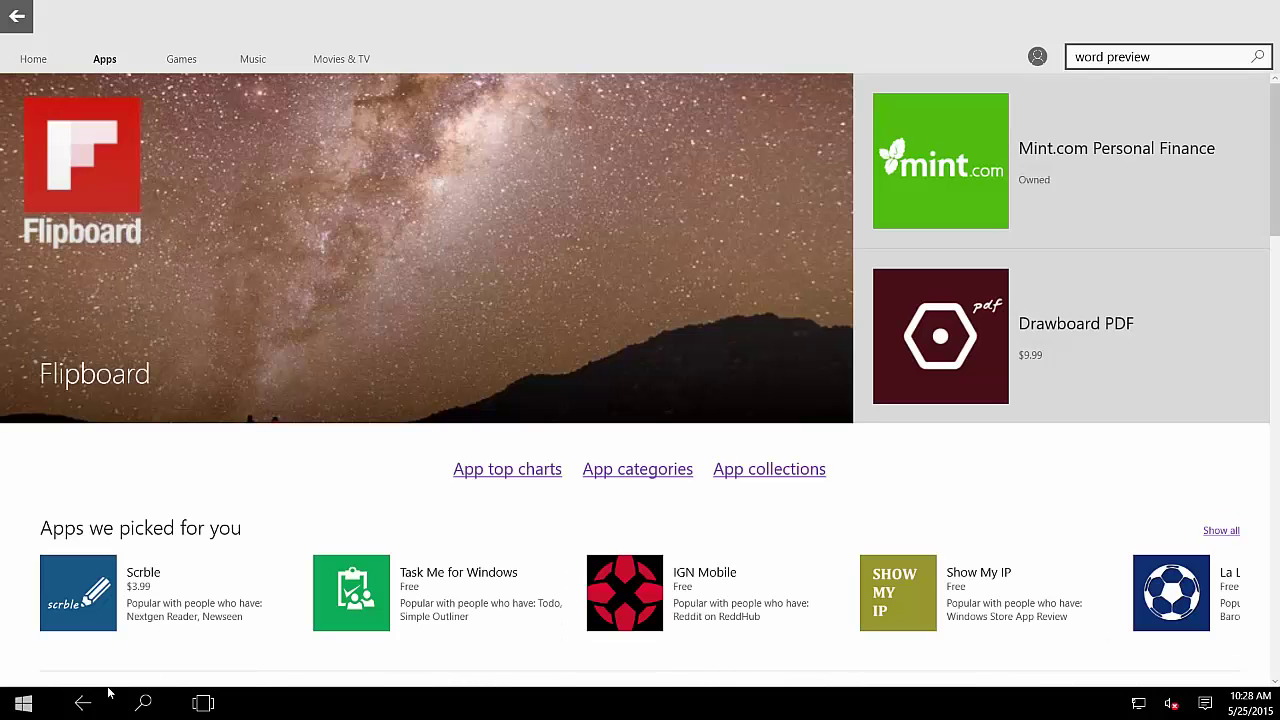
left_click(86, 704)
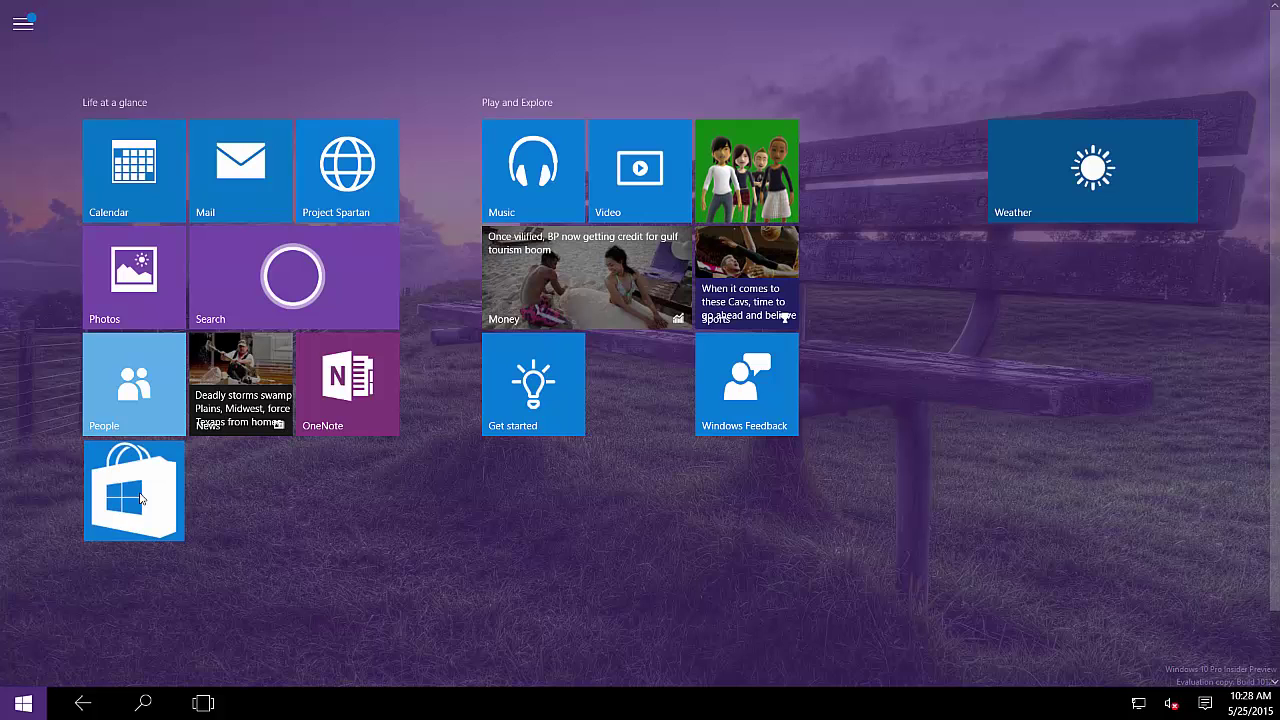
left_click(140, 498)
left_click(181, 64)
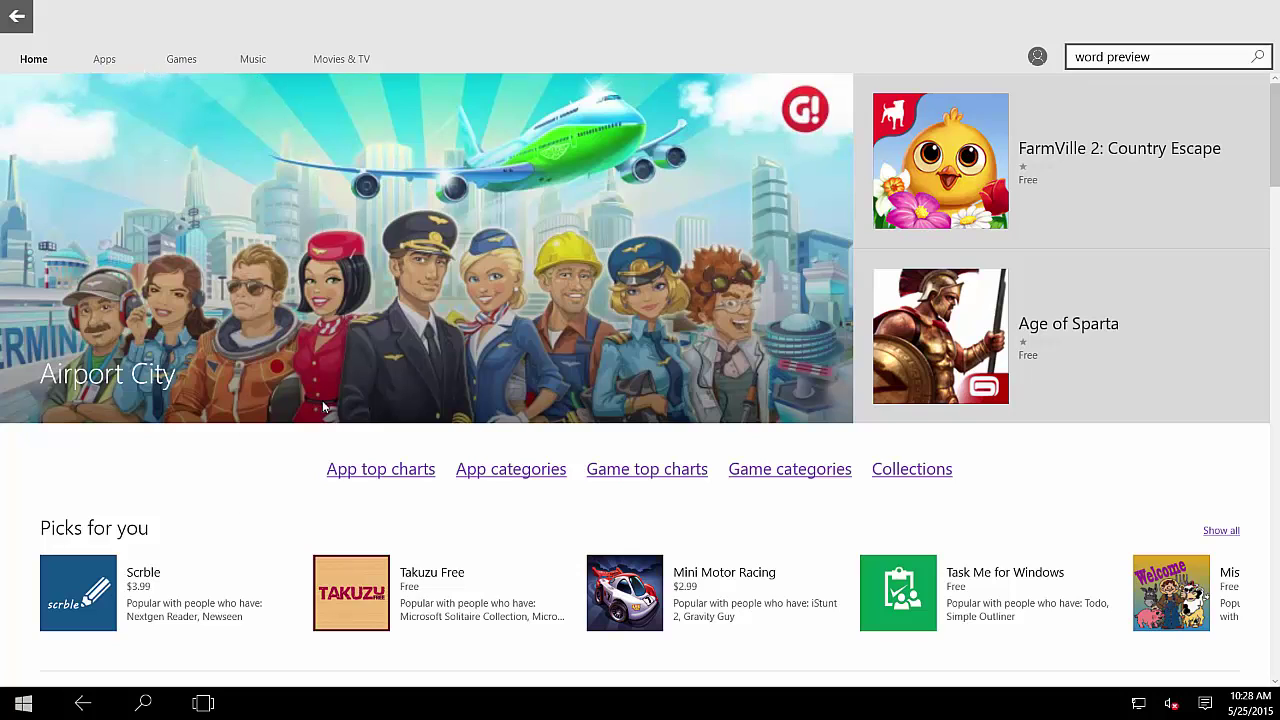
left_click(957, 335)
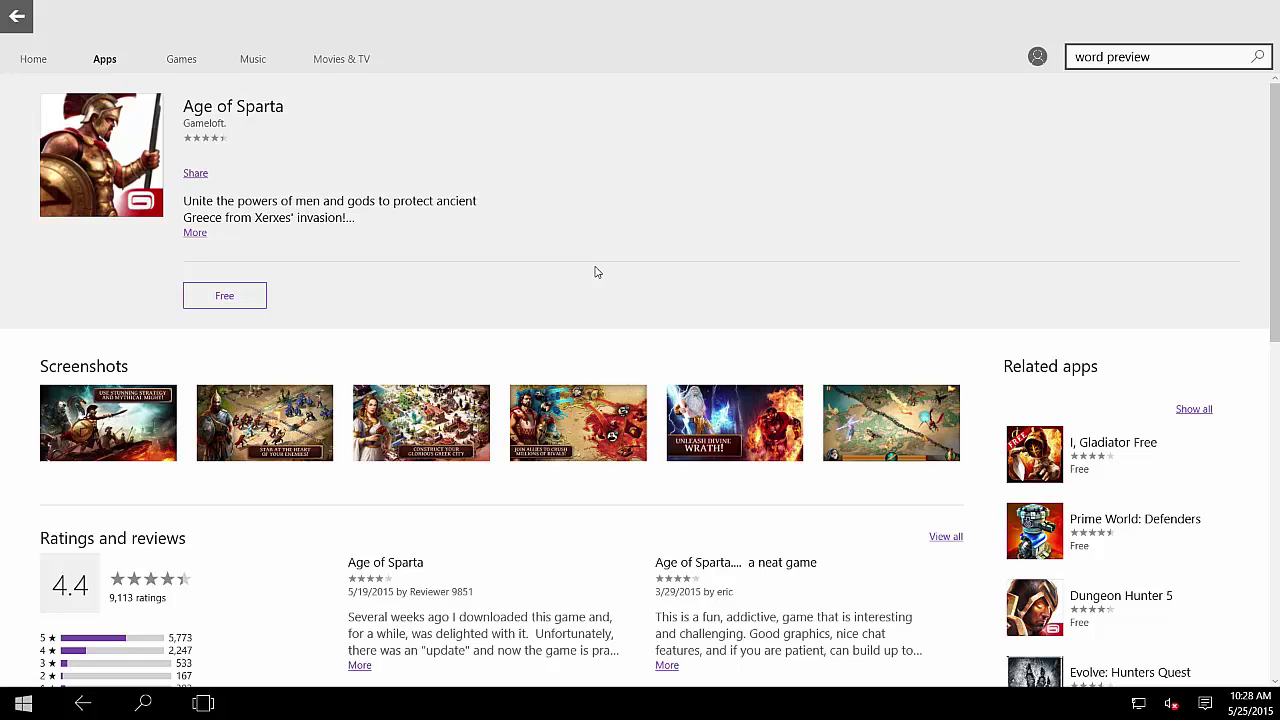
left_click(83, 705)
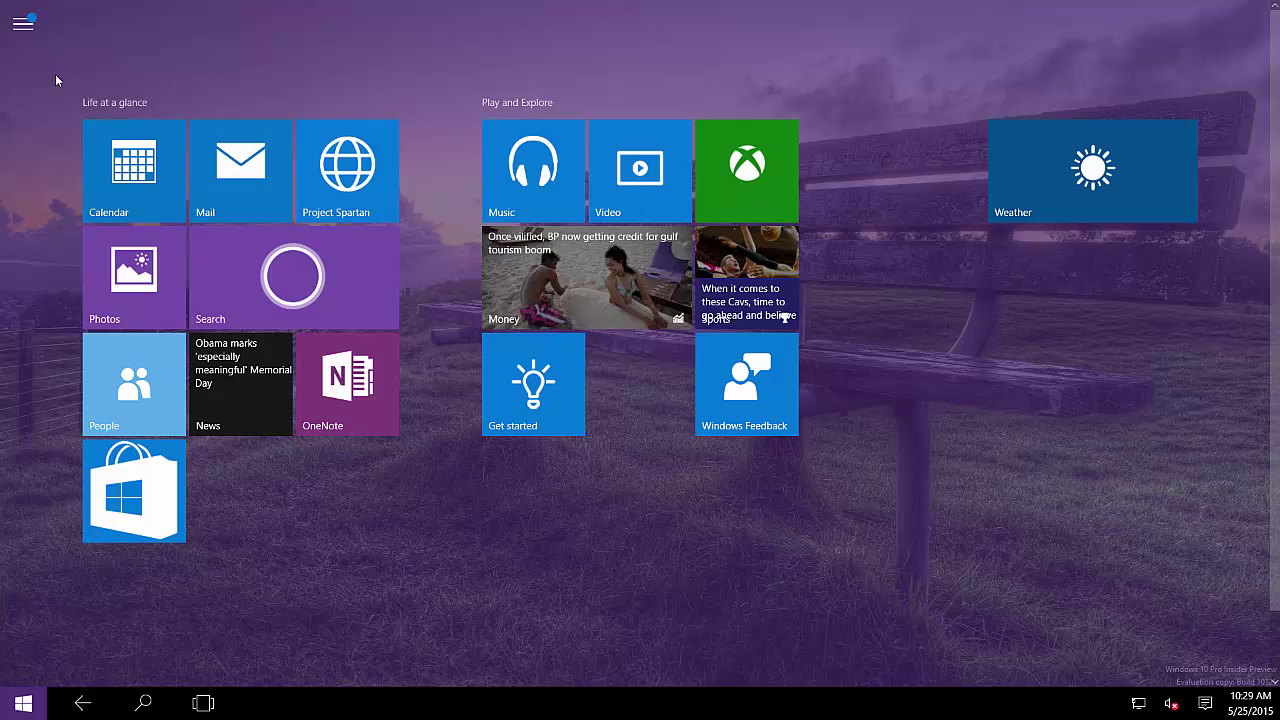
Step: Expand and collapse the Start list, then switch the Tablet mode quick action off in Action Center
left_click(19, 28)
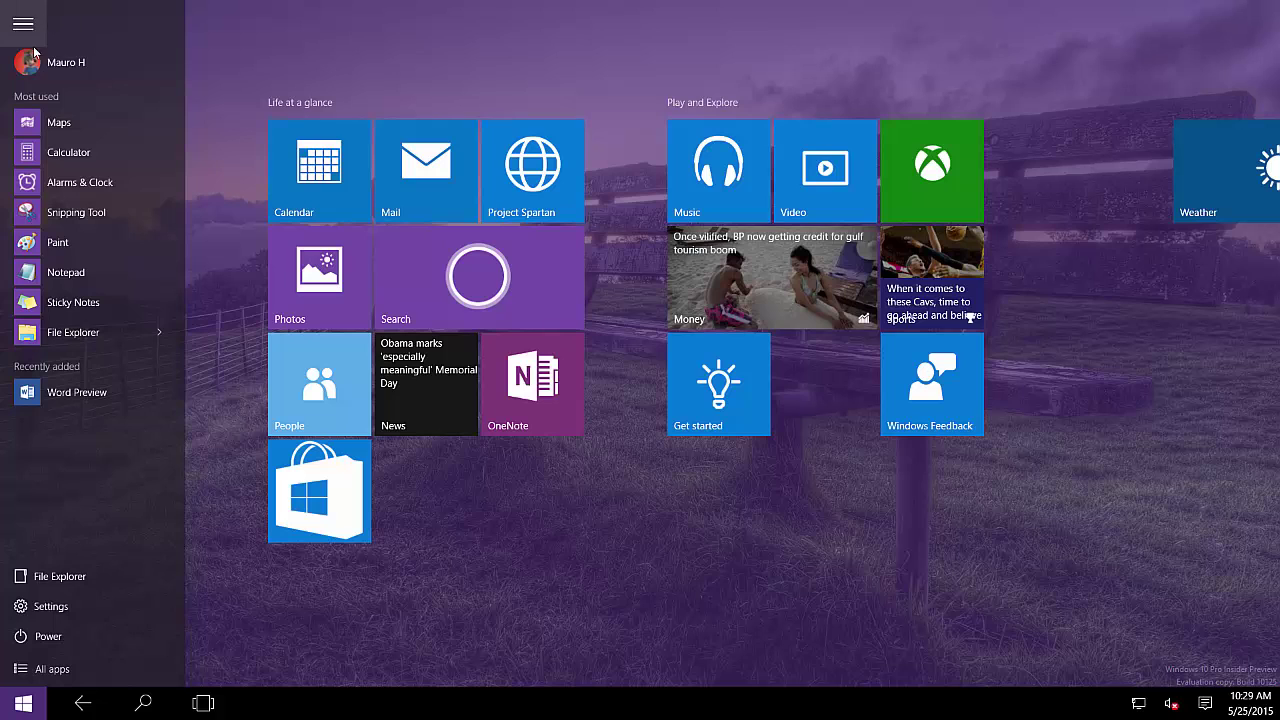
left_click(297, 46)
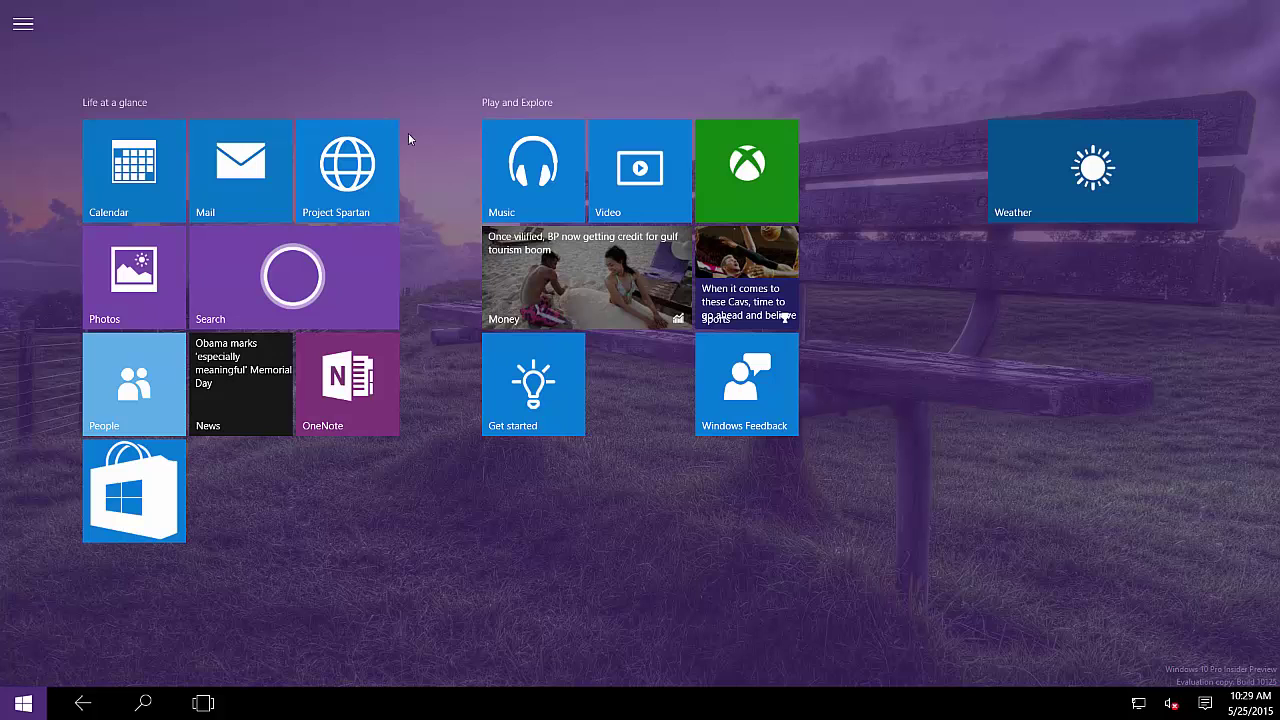
left_click(1212, 708)
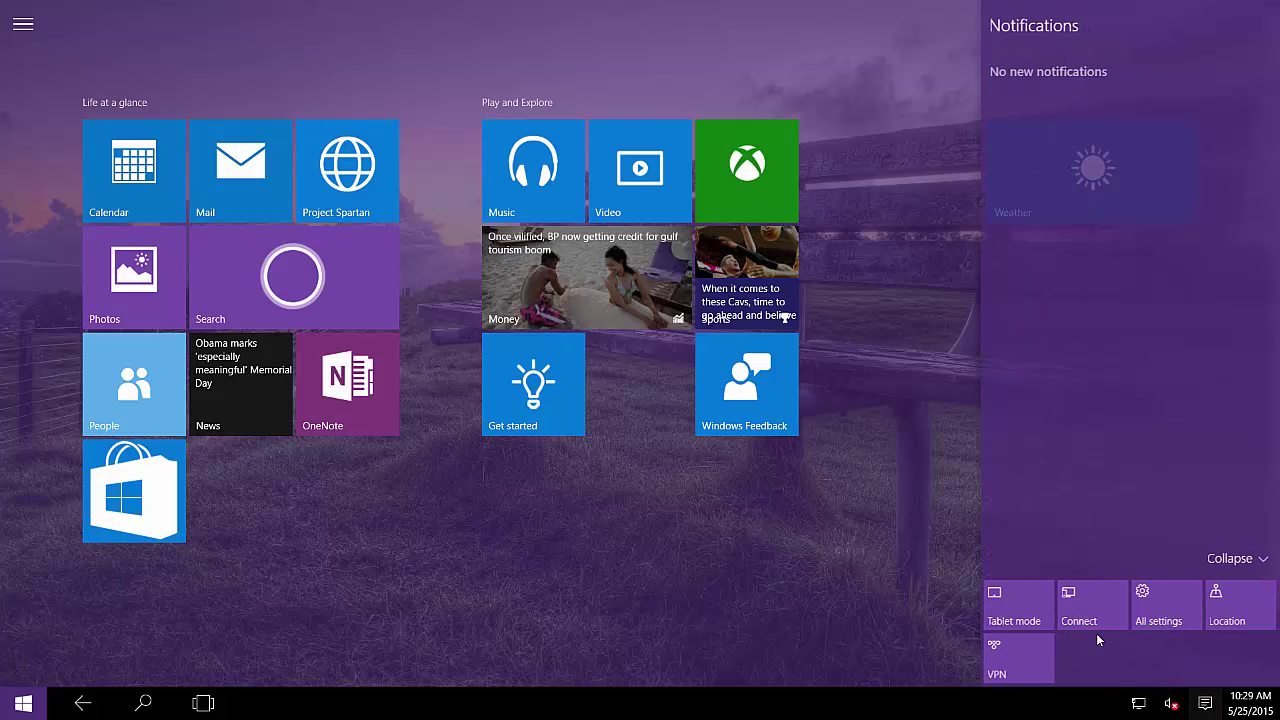
left_click(1028, 622)
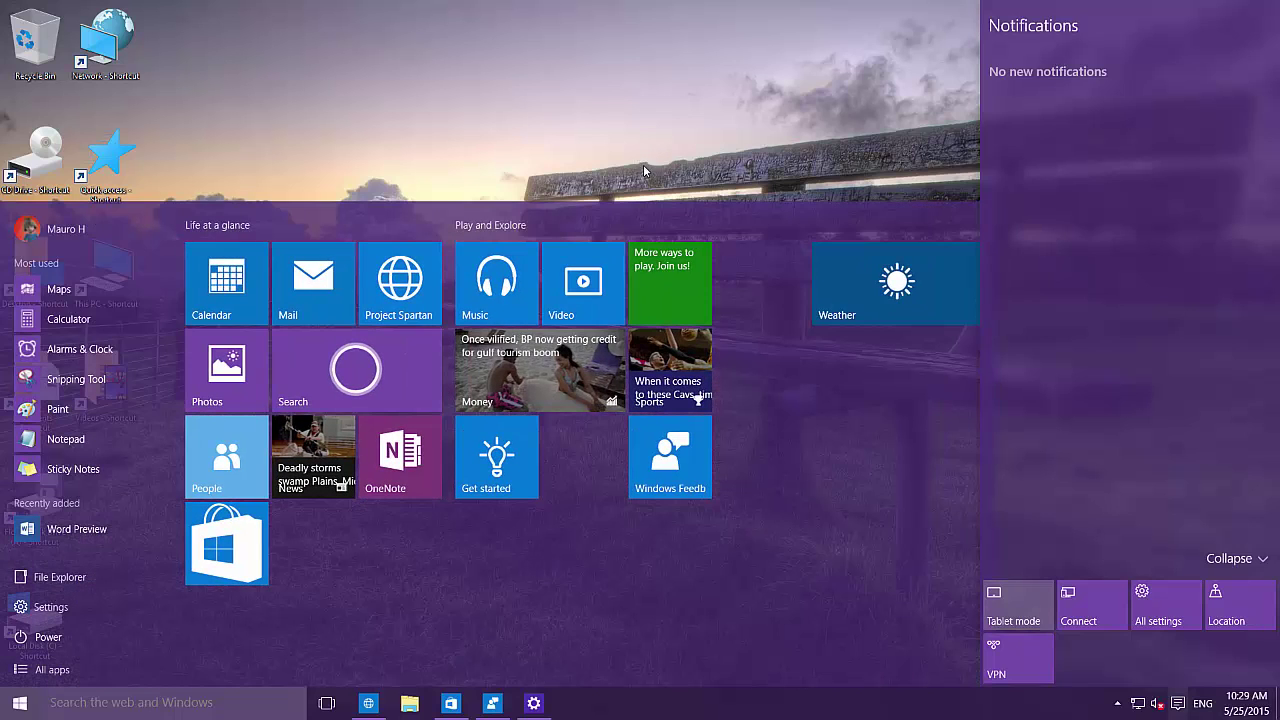
mouse_move(534, 706)
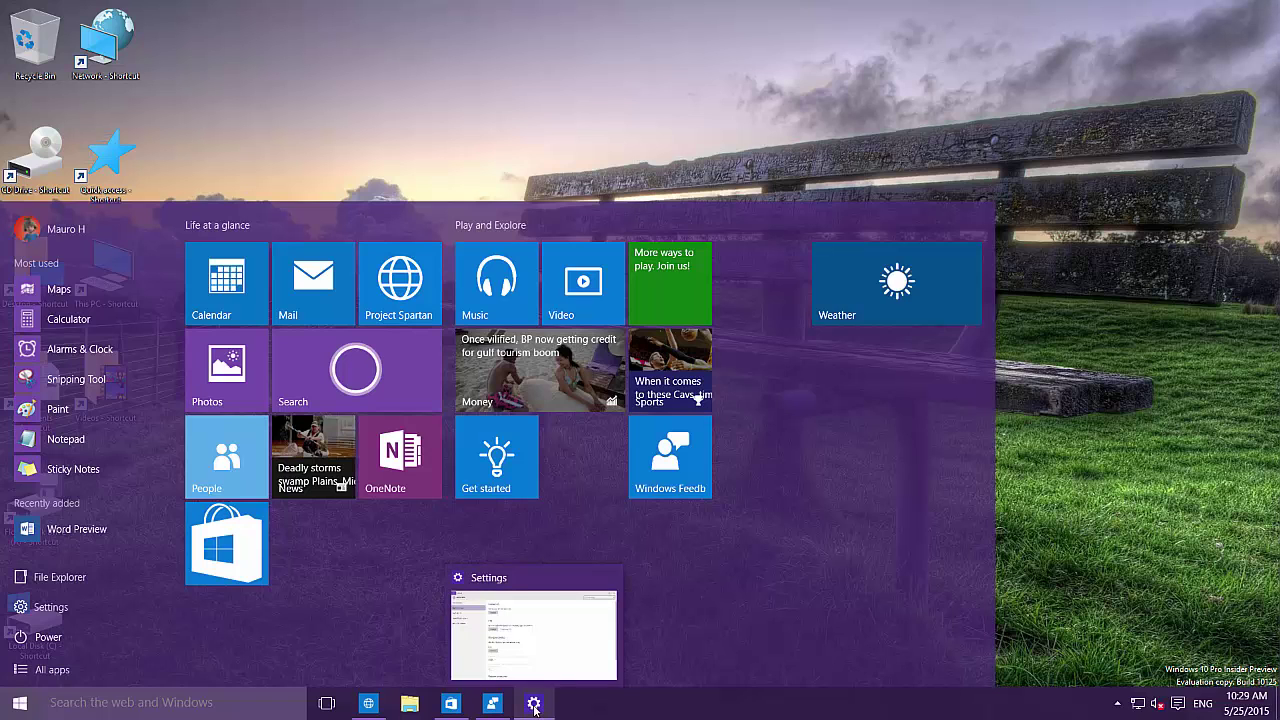
Step: Bring Settings forward and scroll to the PIN, Windows Hello and picture password sign-in options
left_click(534, 706)
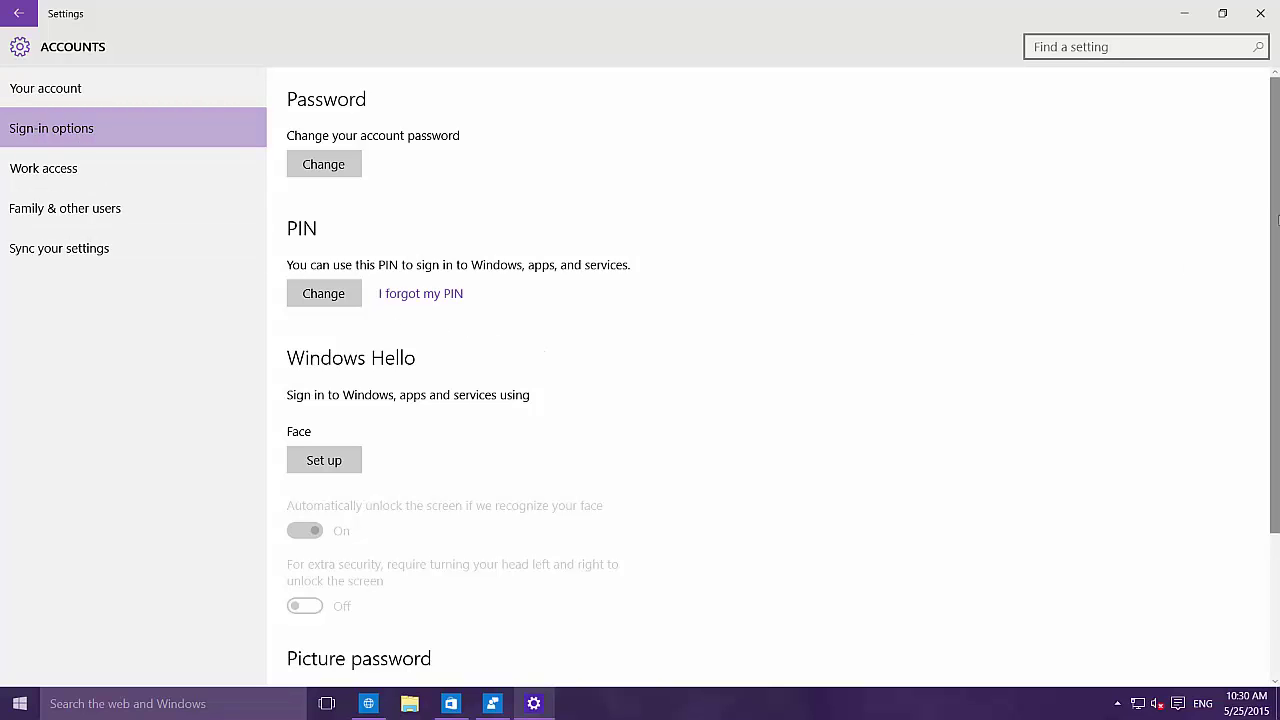
scroll(1274, 225, "down", 3)
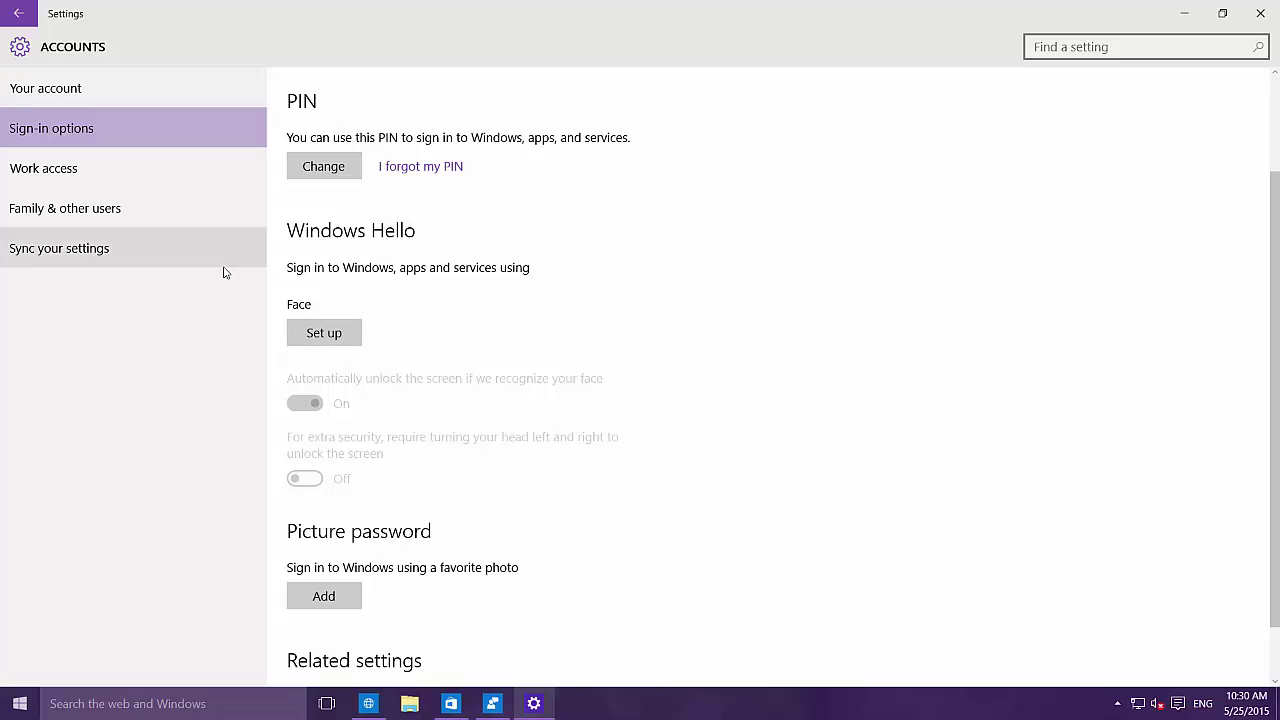
left_click(325, 342)
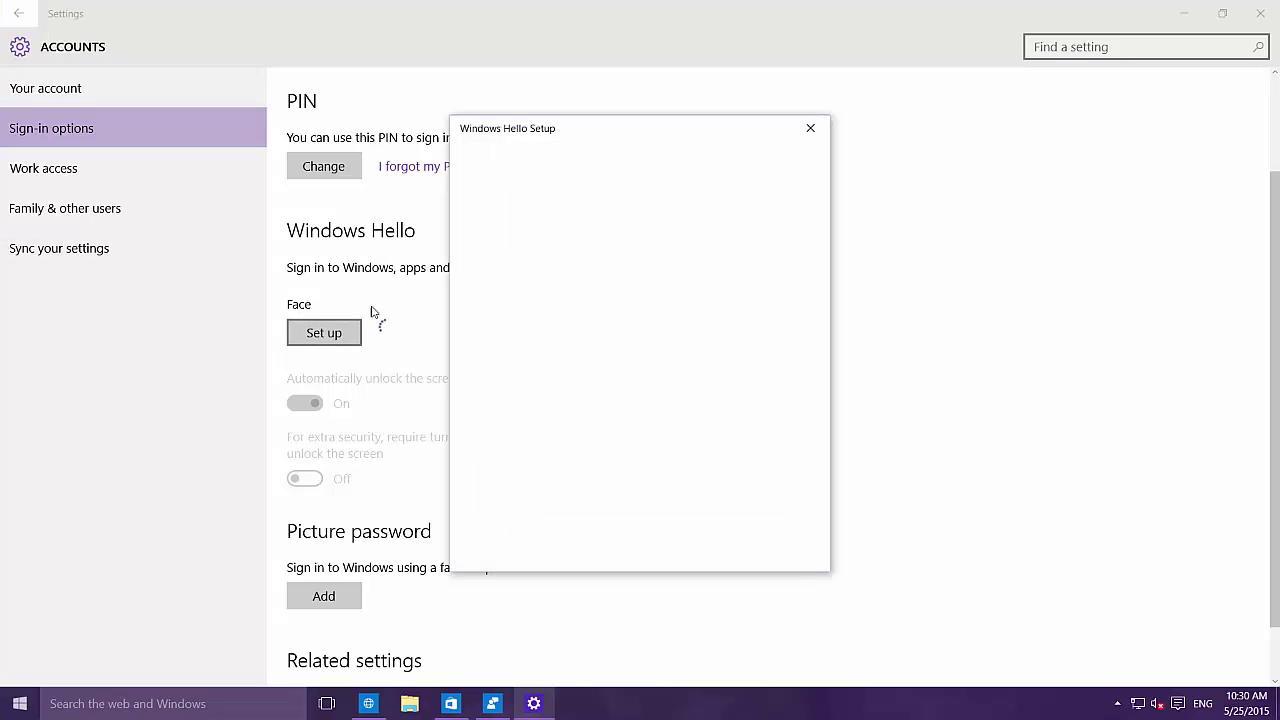
left_click_drag(631, 134, 587, 120)
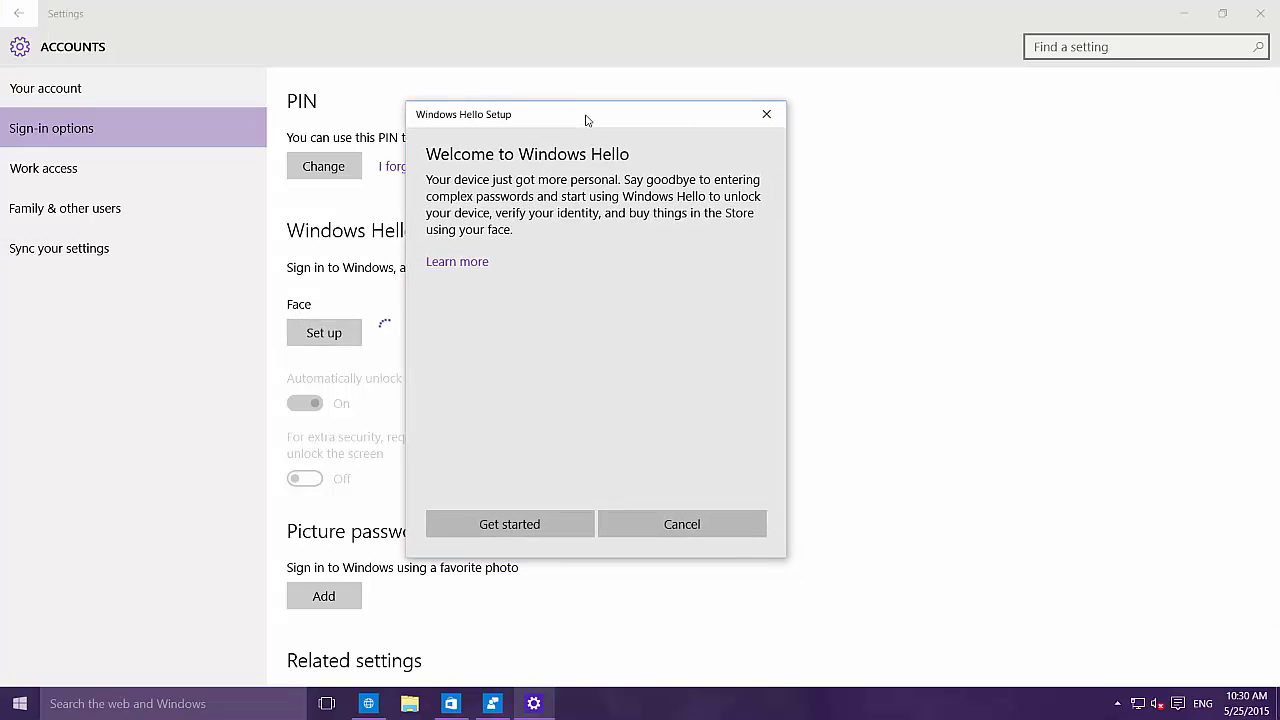
left_click(528, 526)
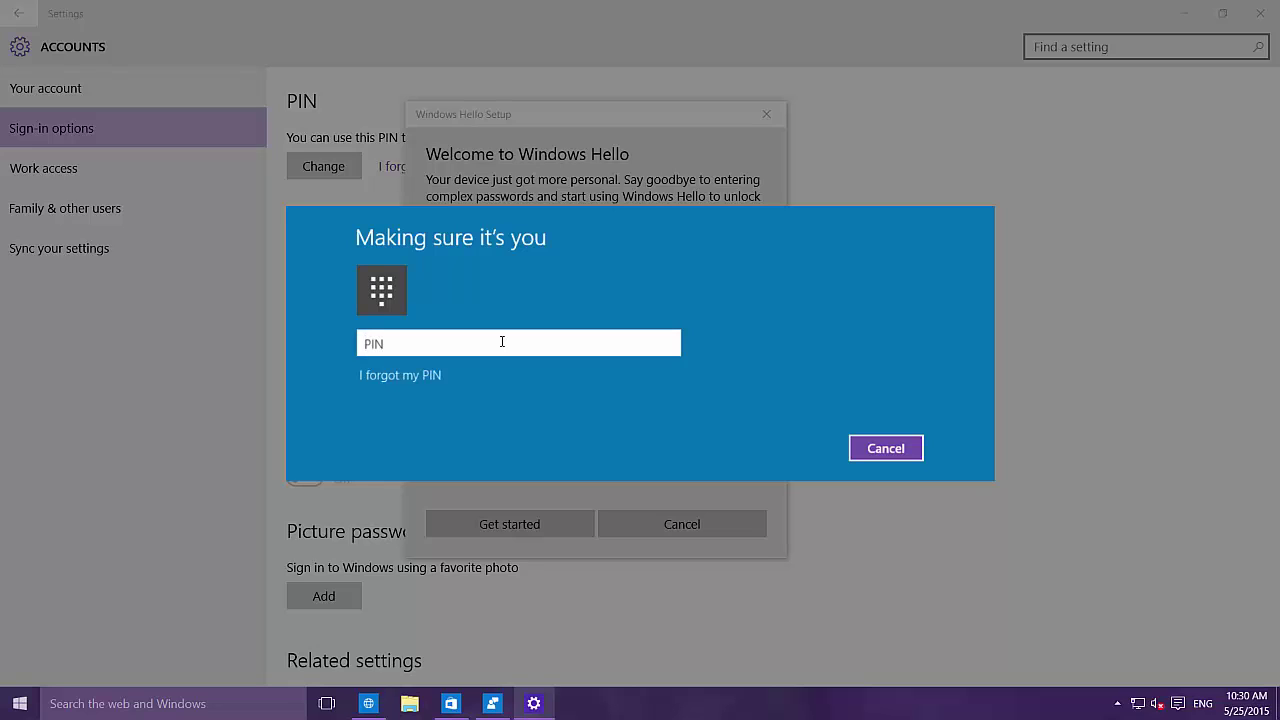
type("1234")
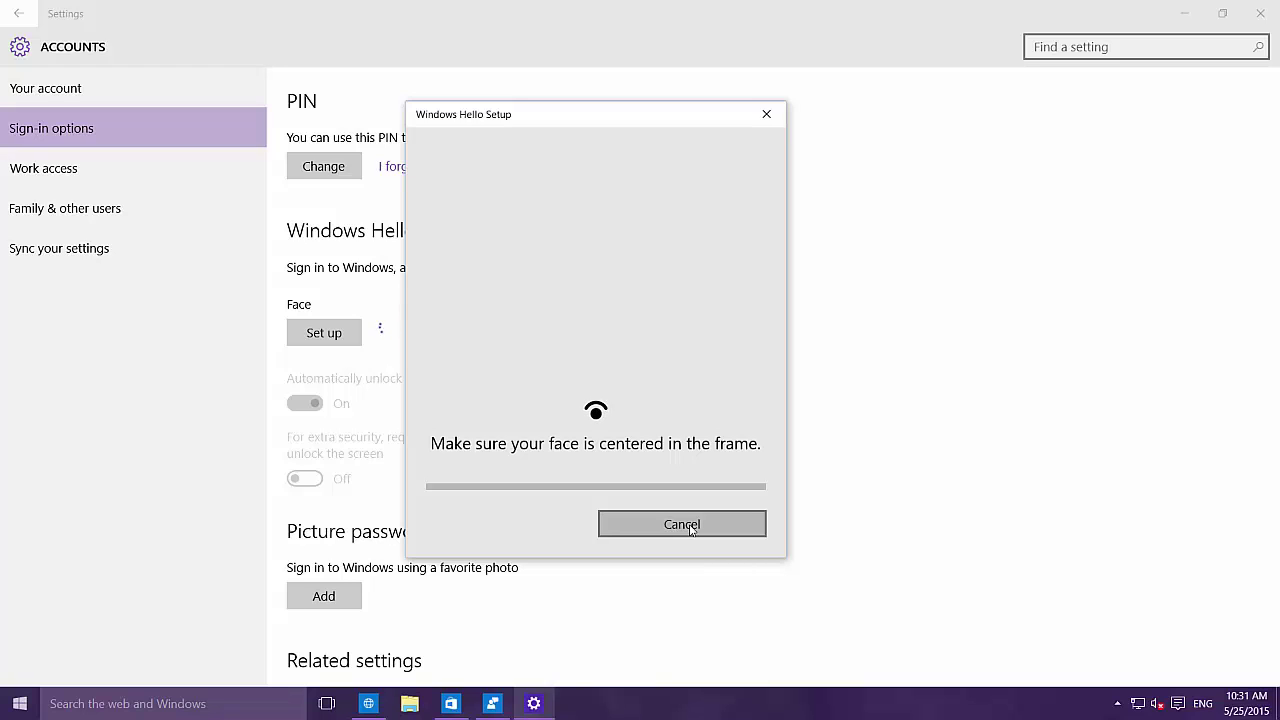
left_click(690, 528)
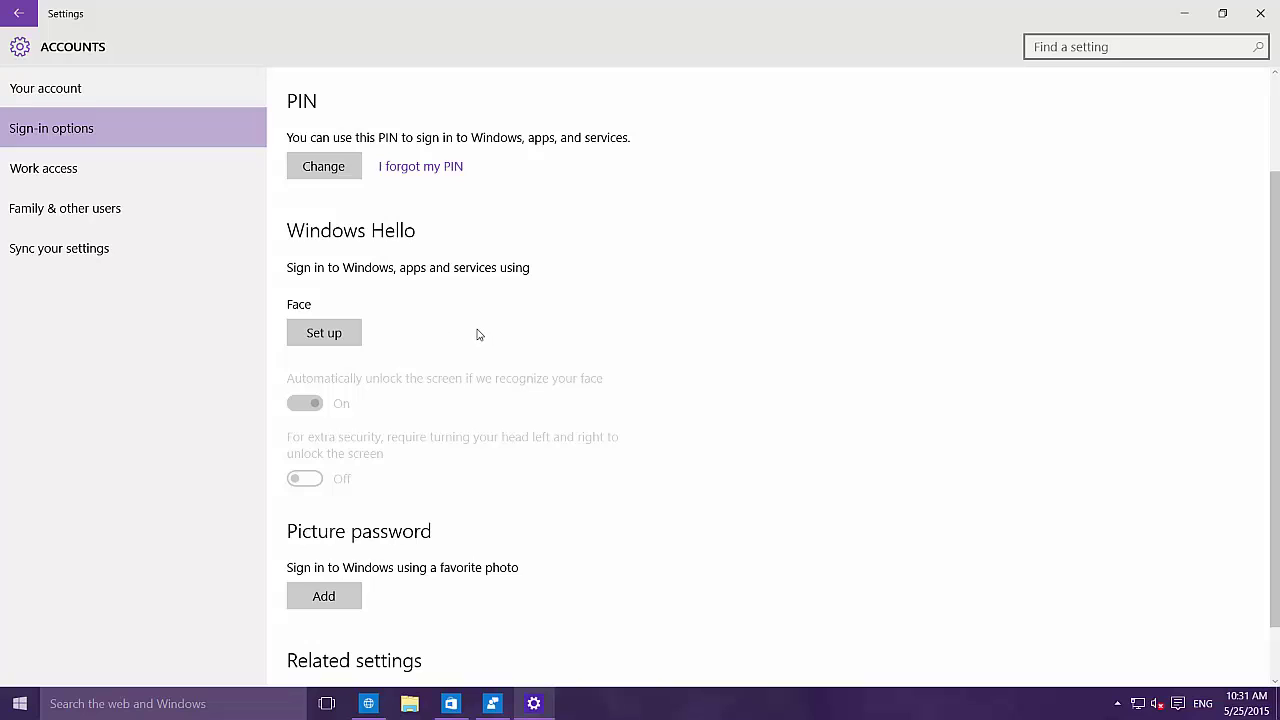
Step: Go from the Settings home page to Personalization > Start
left_click(20, 47)
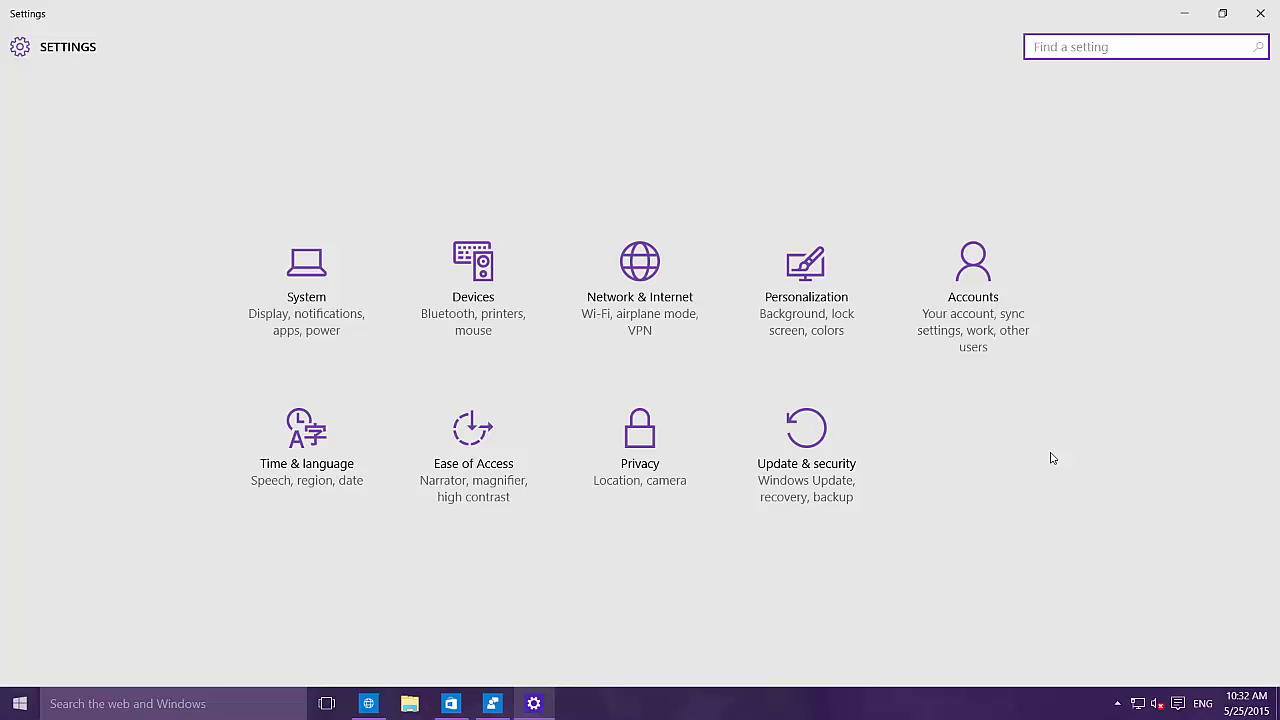
left_click(808, 297)
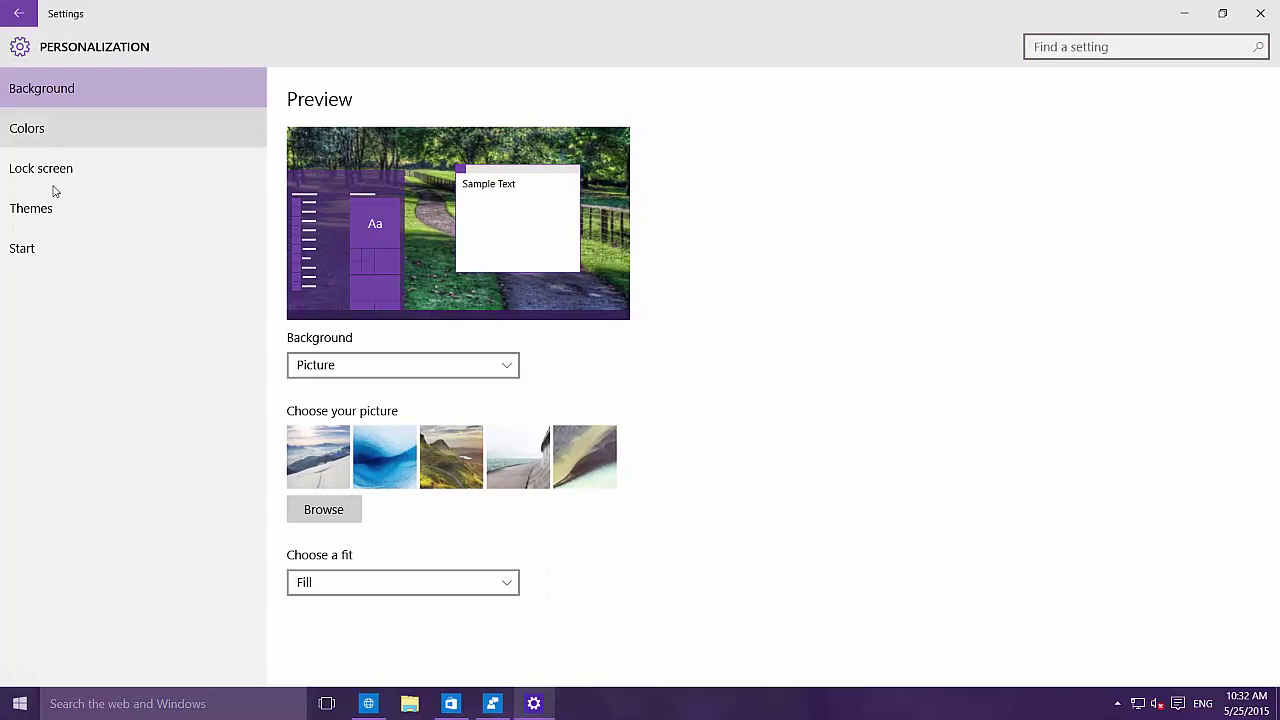
left_click(55, 256)
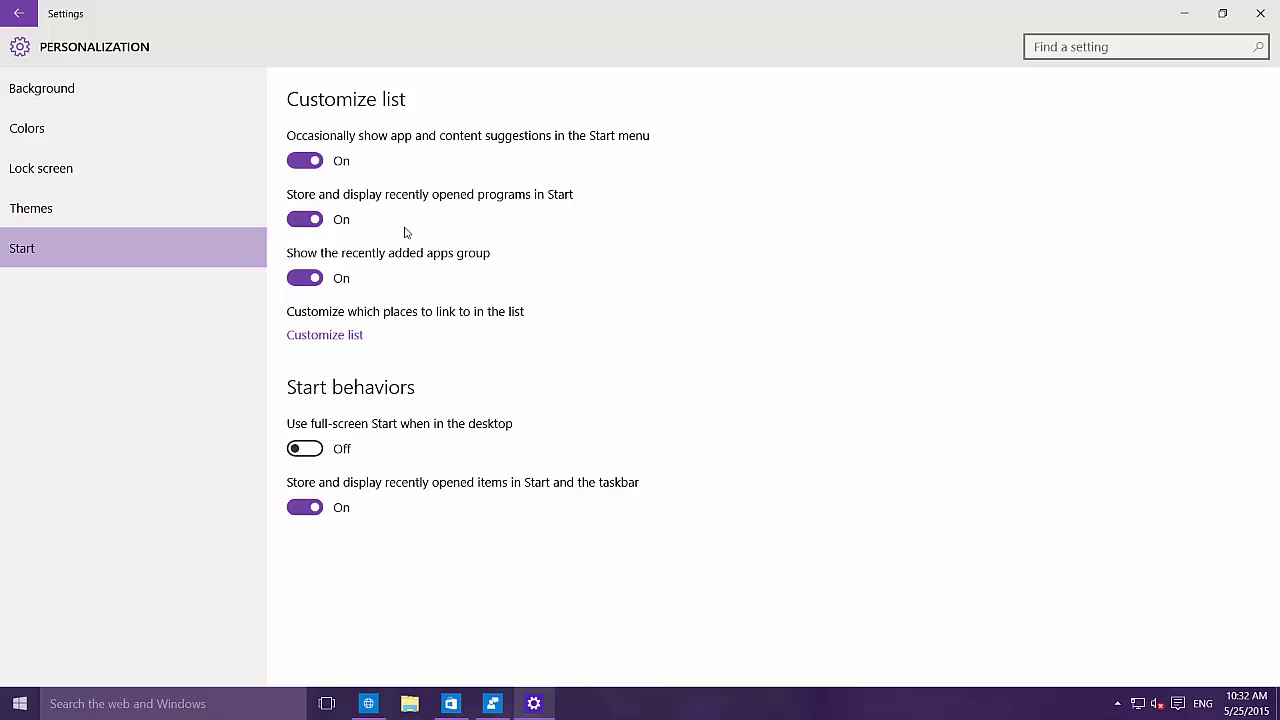
Step: Open Customize list in a restored, centred Settings window and show the Start menu alongside it
left_click(316, 337)
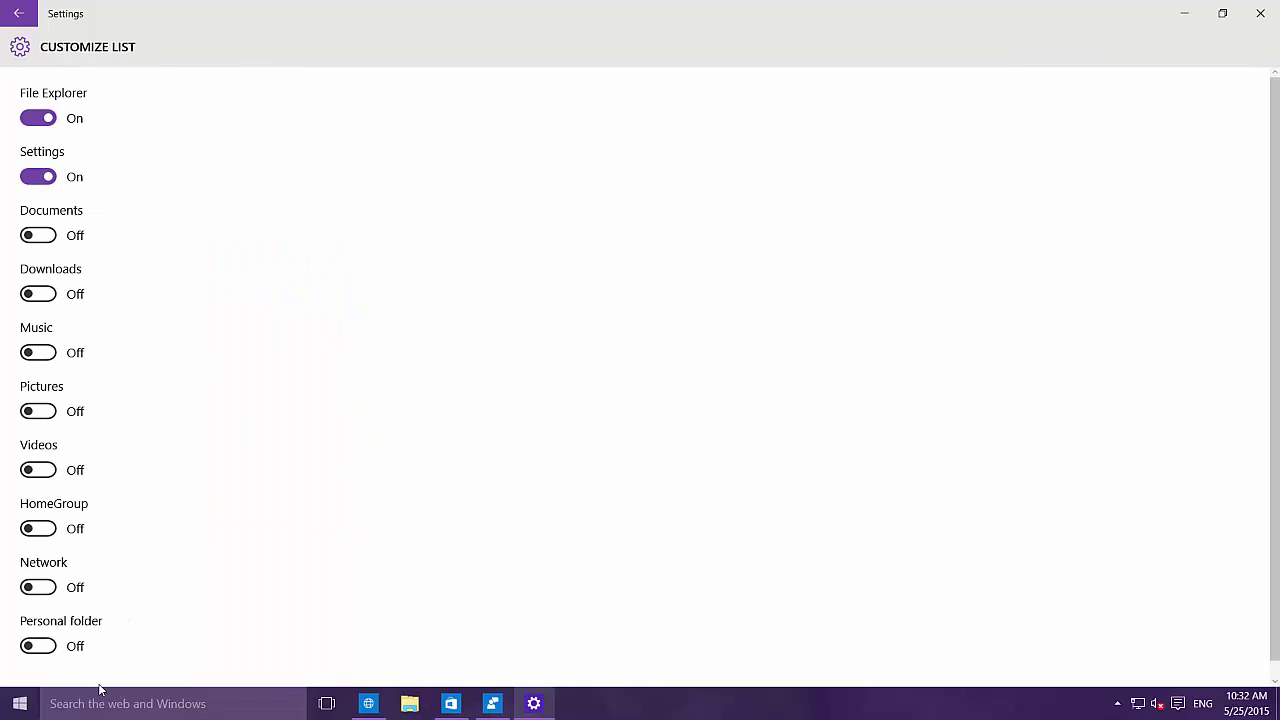
double_click(478, 14)
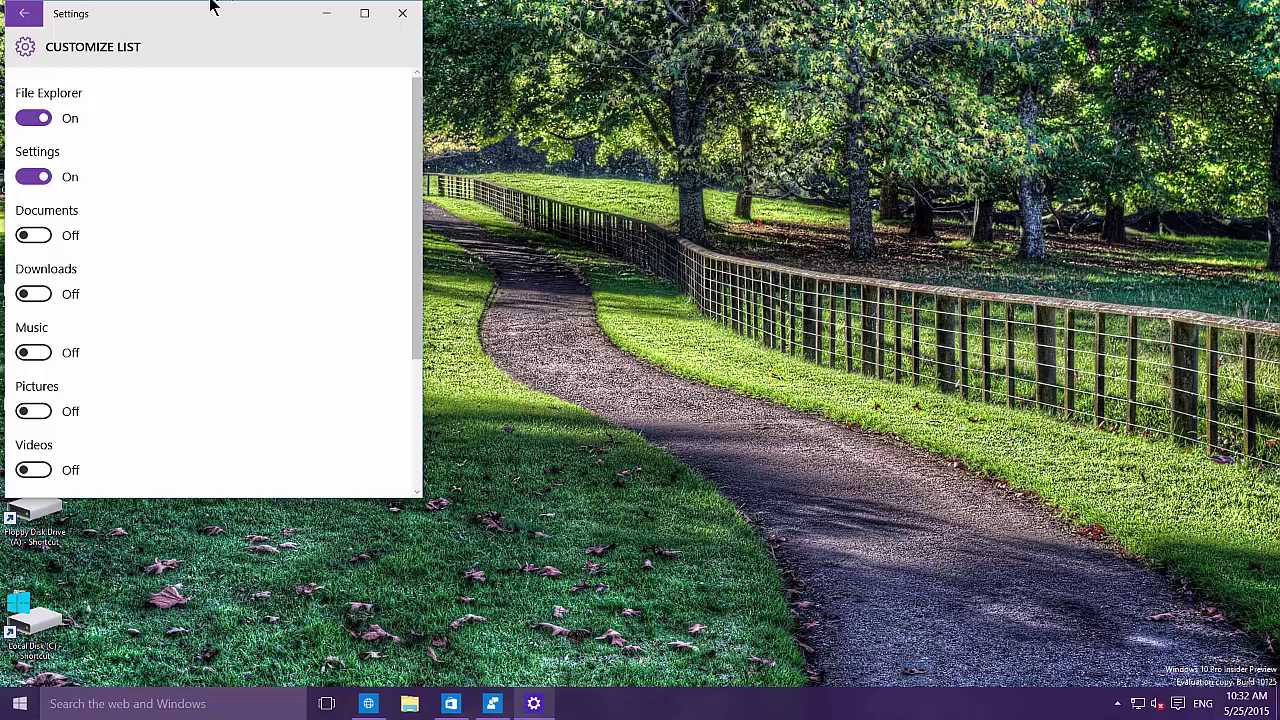
left_click_drag(207, 12, 702, 85)
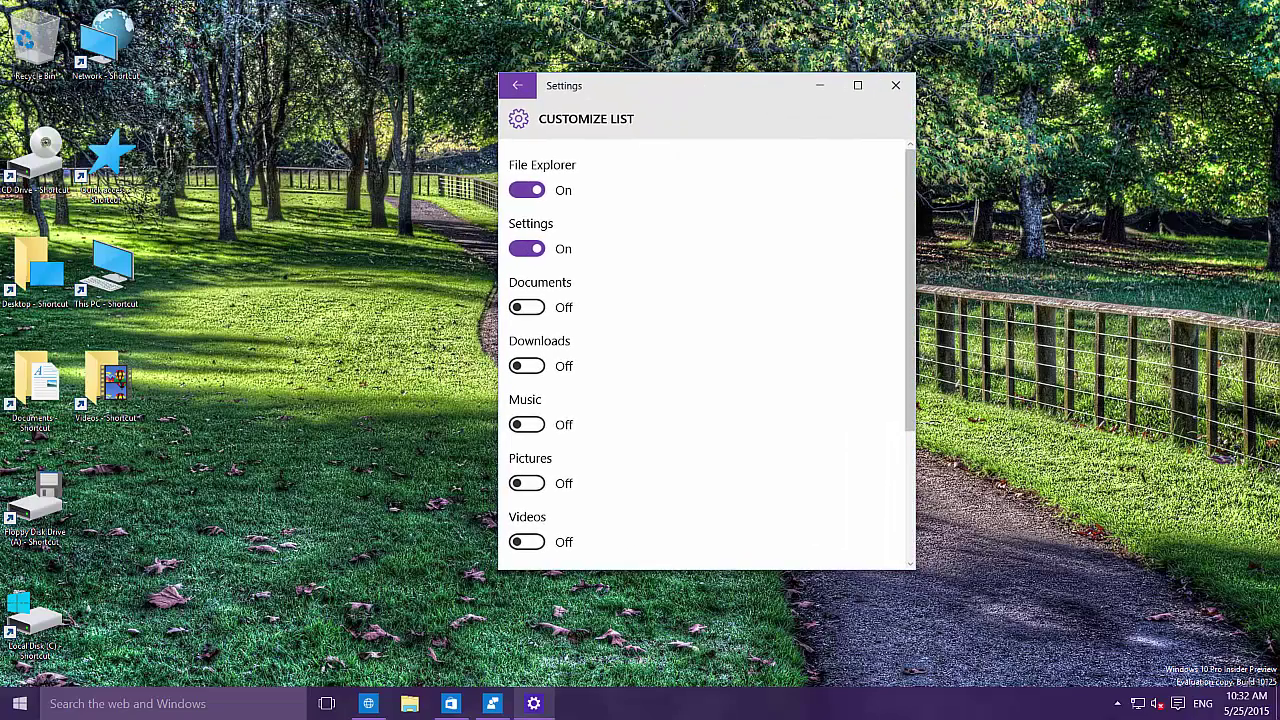
left_click(22, 706)
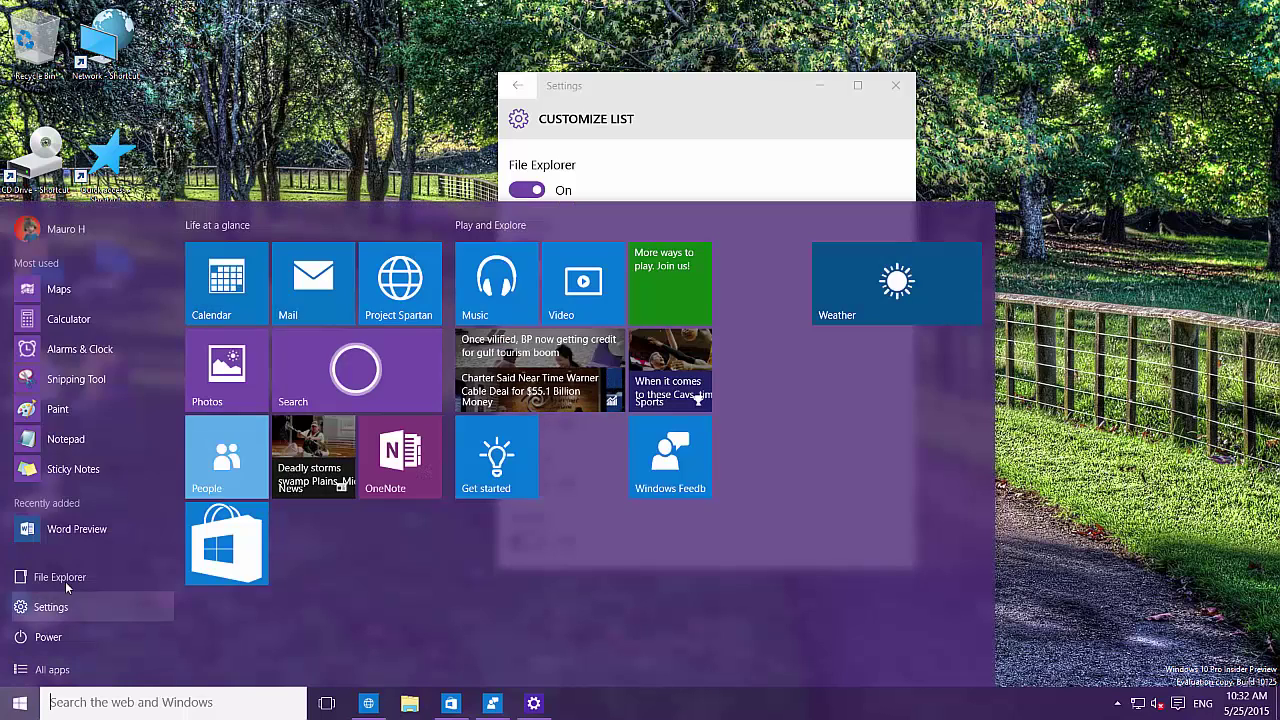
Step: Turn Settings off and Documents, Downloads and Music on in Start's places, then check Start
left_click(670, 94)
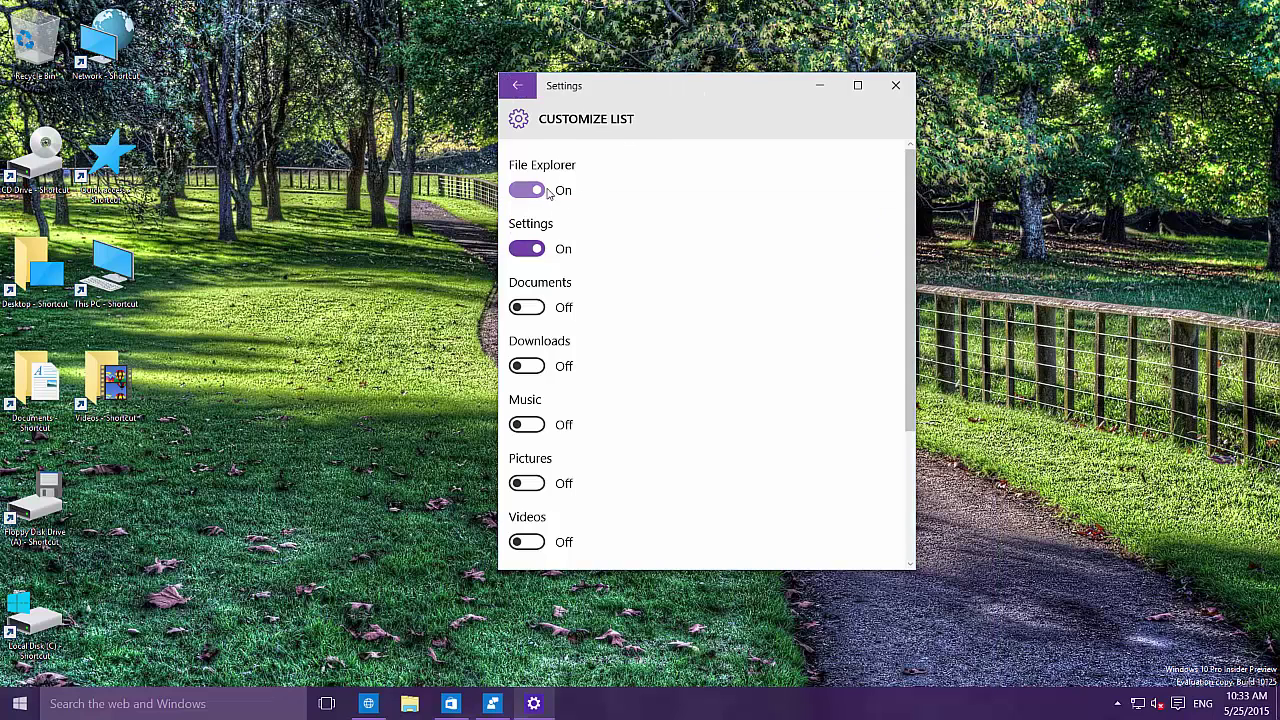
left_click(540, 251)
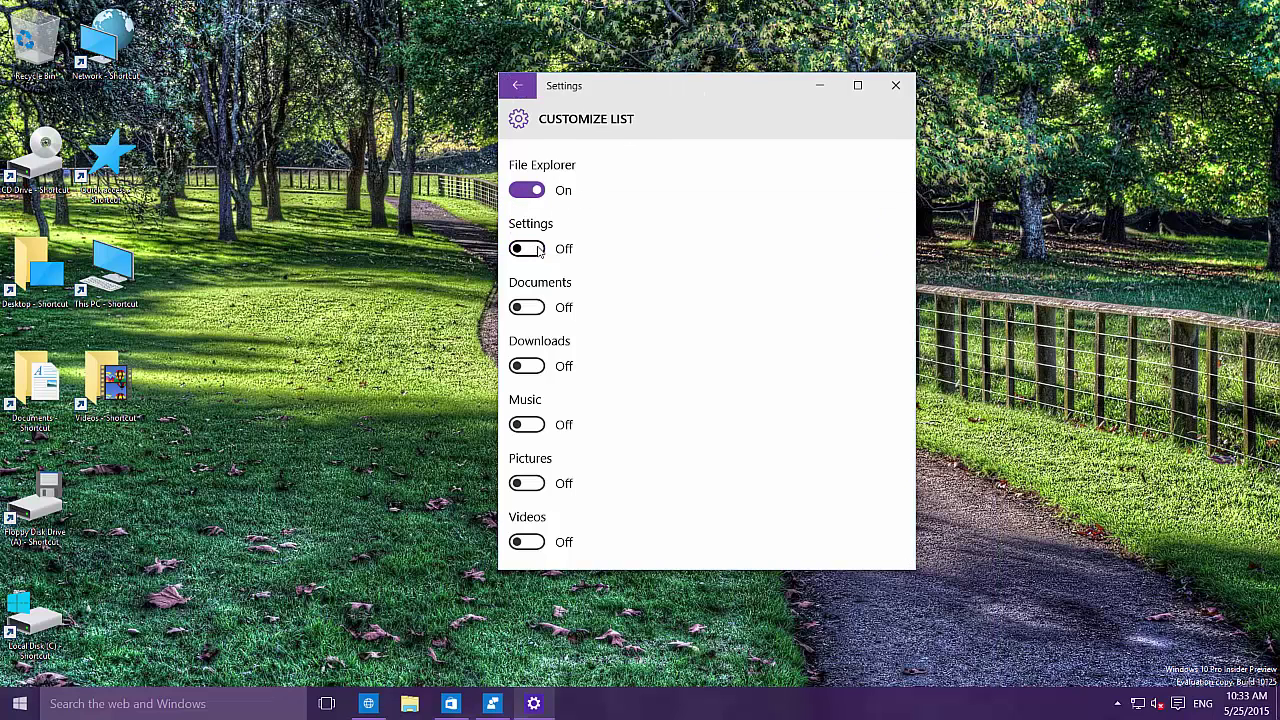
left_click(533, 312)
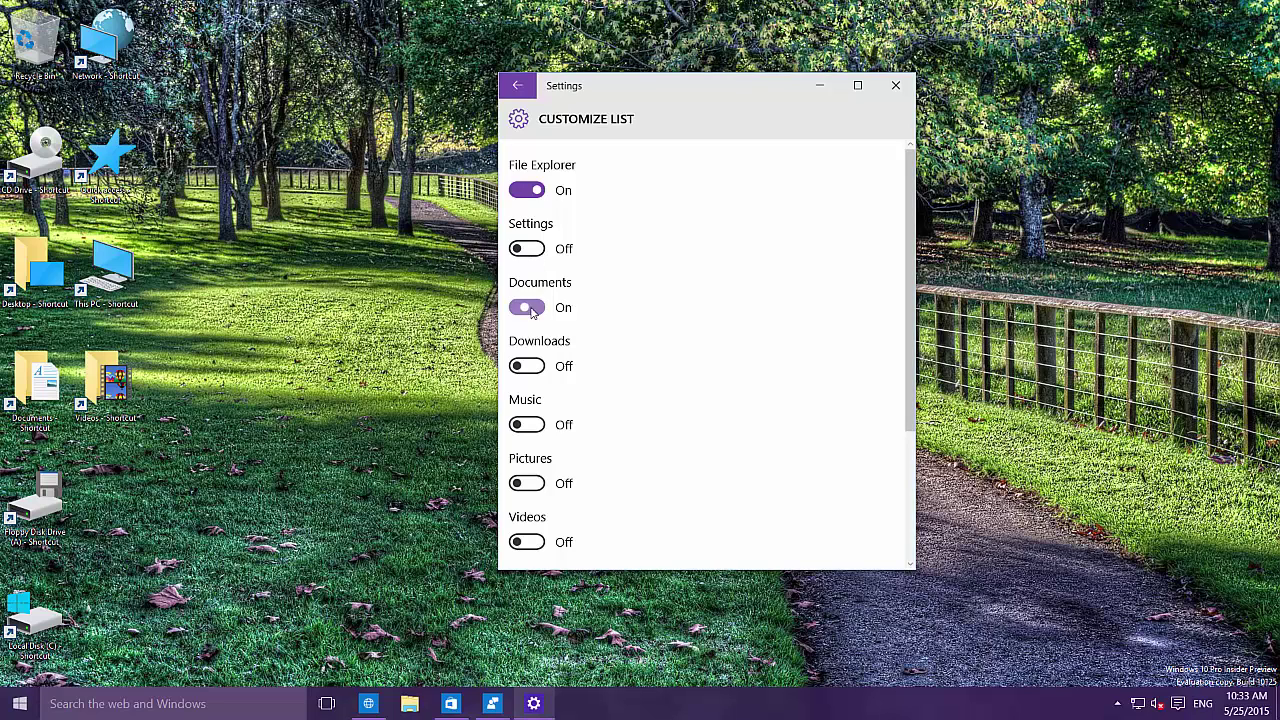
left_click(530, 367)
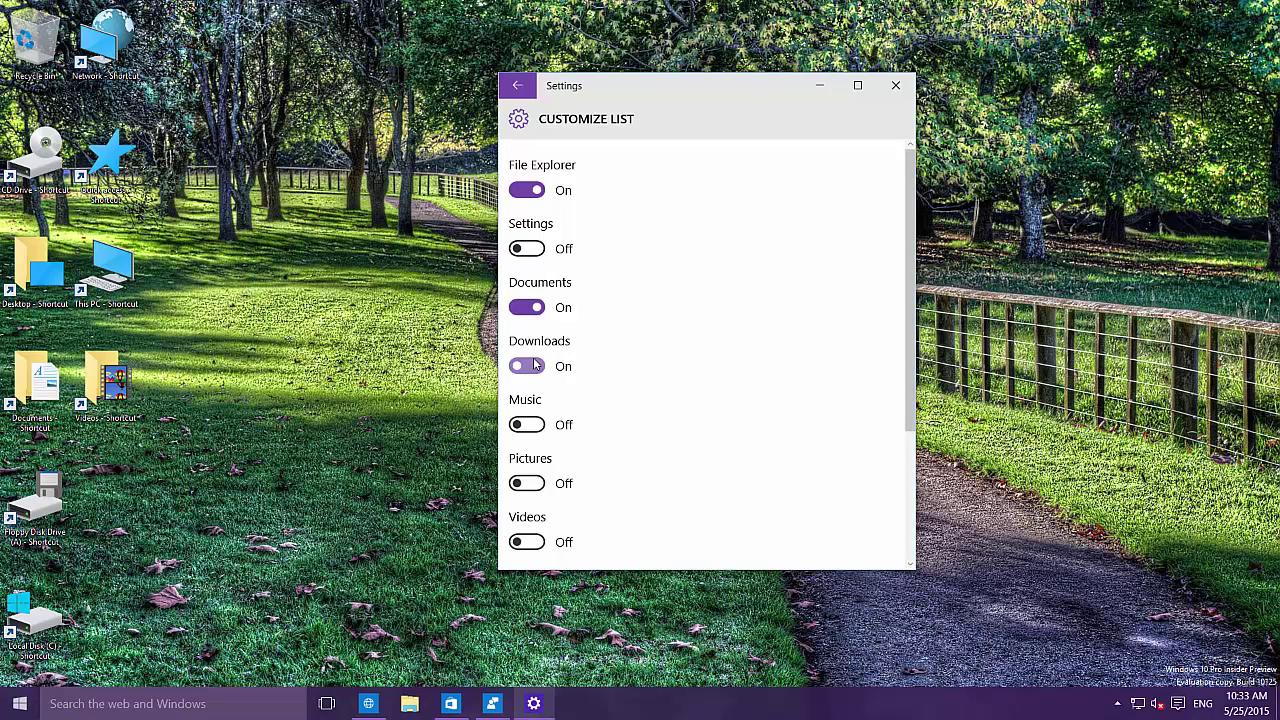
left_click(543, 428)
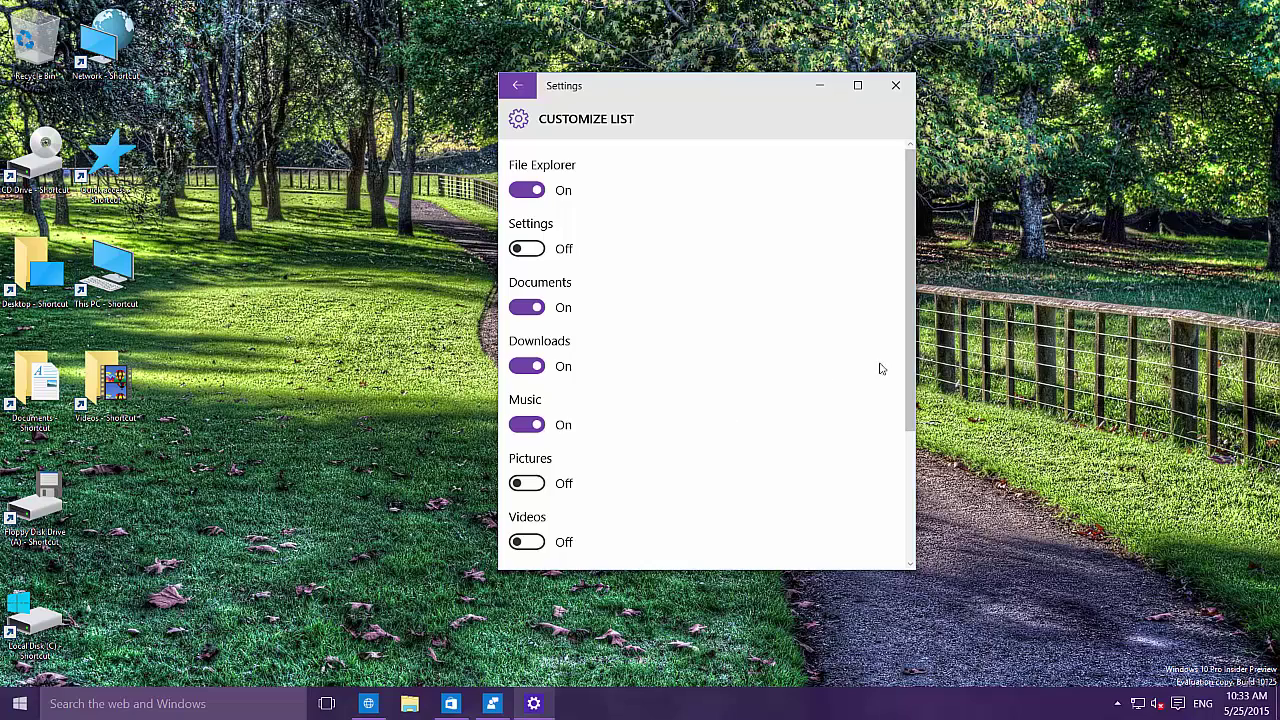
left_click(22, 706)
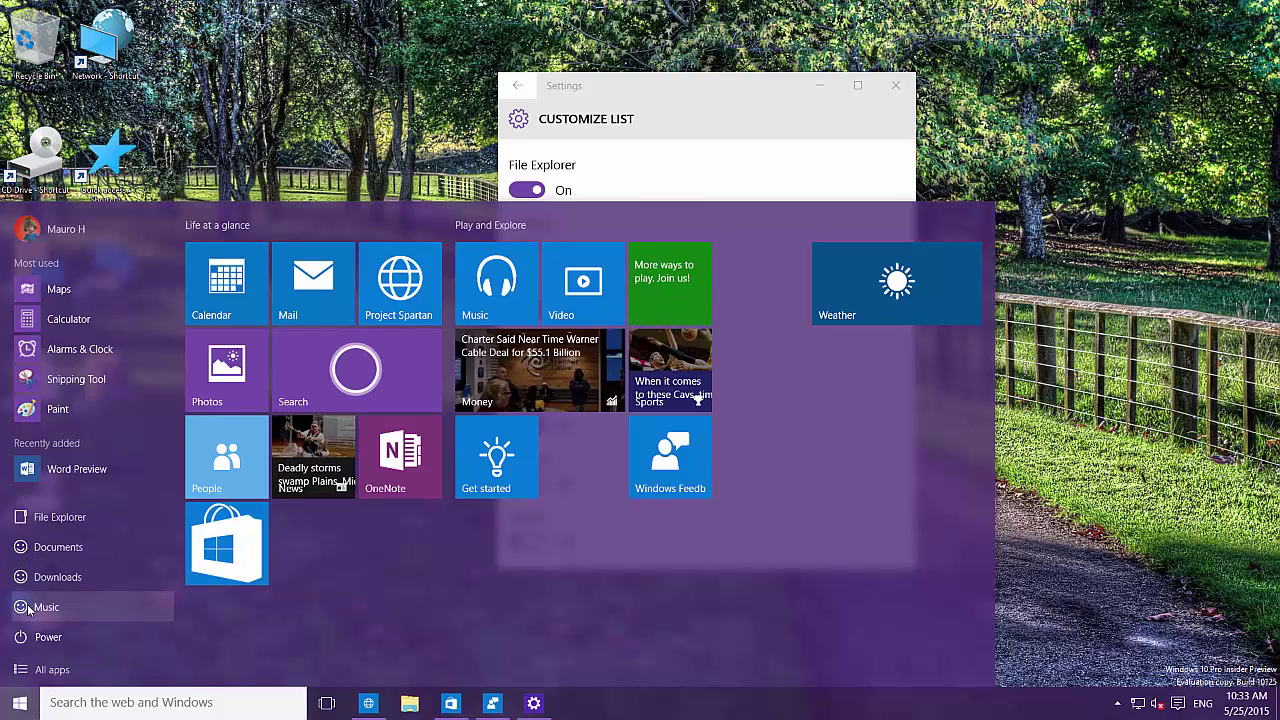
Step: Open Documents from Start, close that folder, and maximize the Settings window
left_click(70, 549)
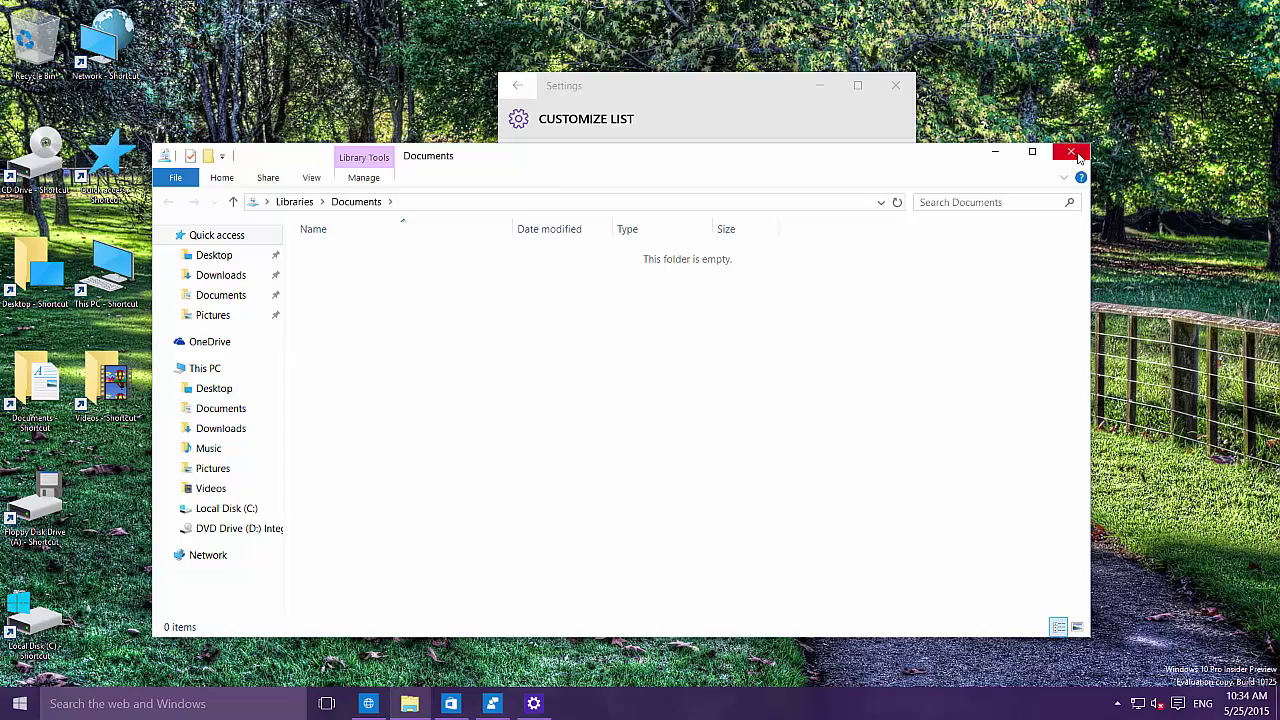
left_click(1072, 154)
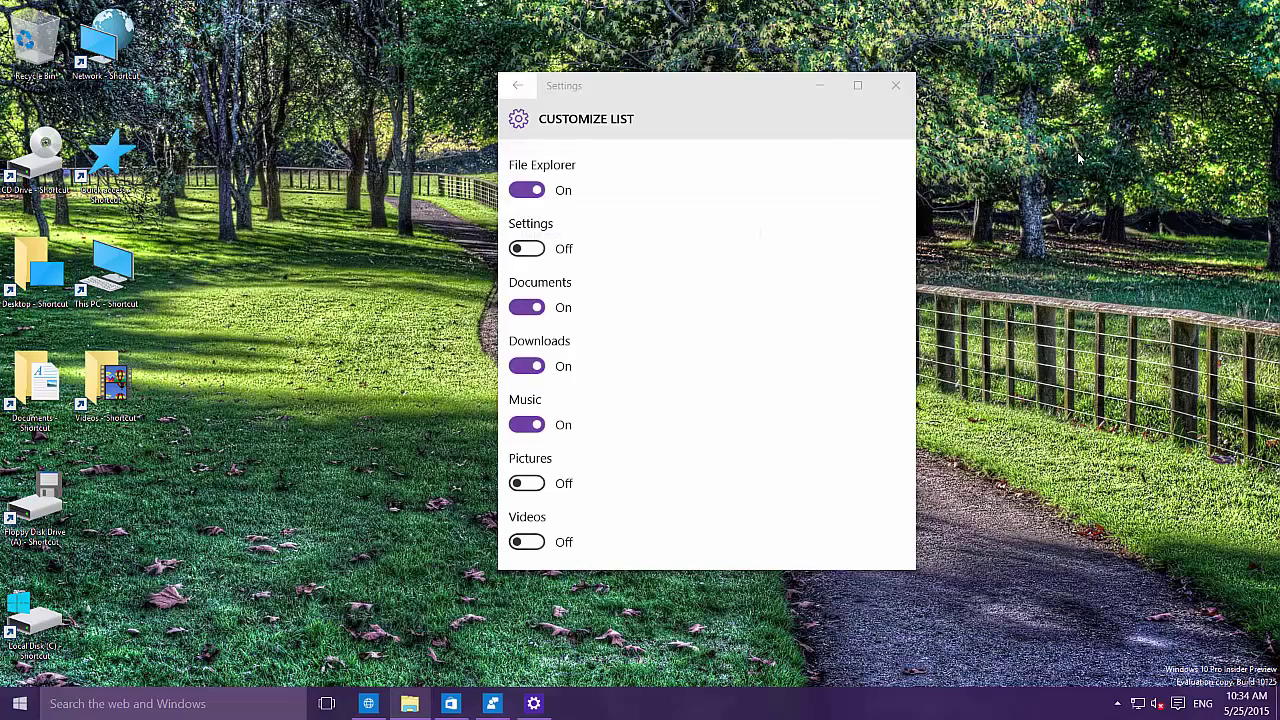
left_click(857, 88)
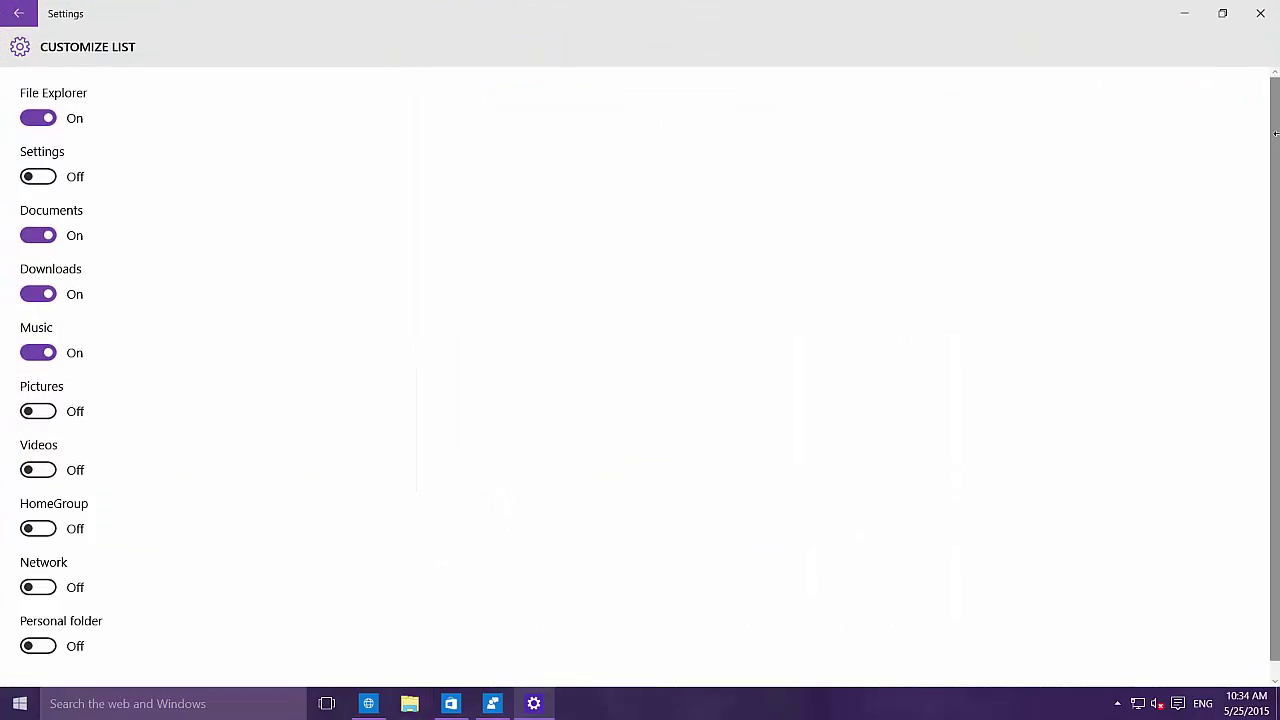
Step: Switch Settings and Personal folder on in Start's places and confirm them in the Start menu
left_click_drag(1250, 160, 1257, 247)
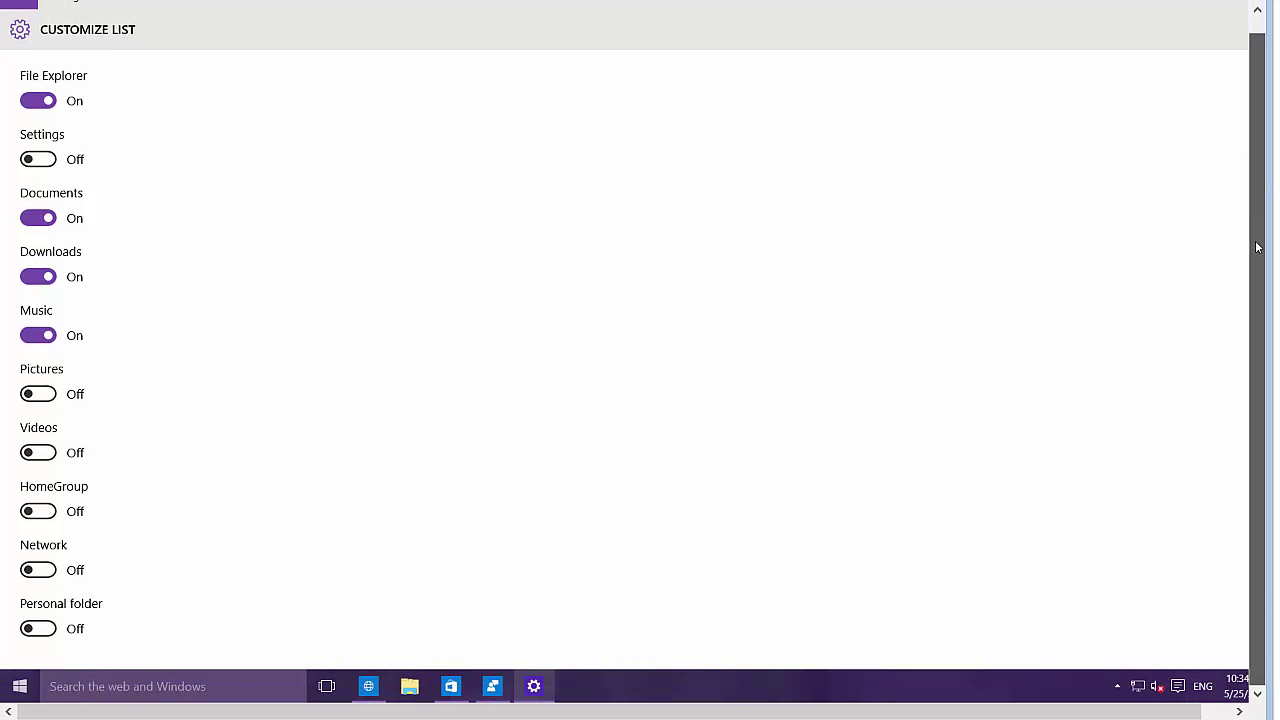
left_click_drag(1258, 182, 1251, 134)
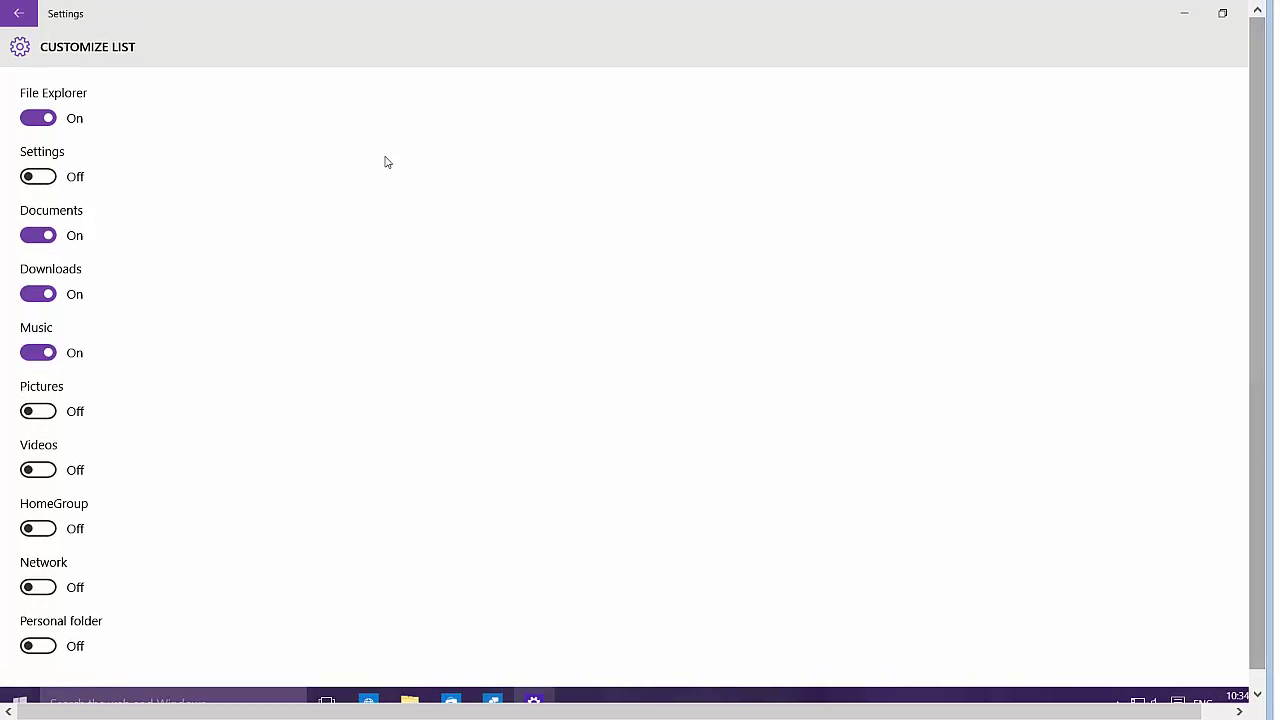
left_click(40, 178)
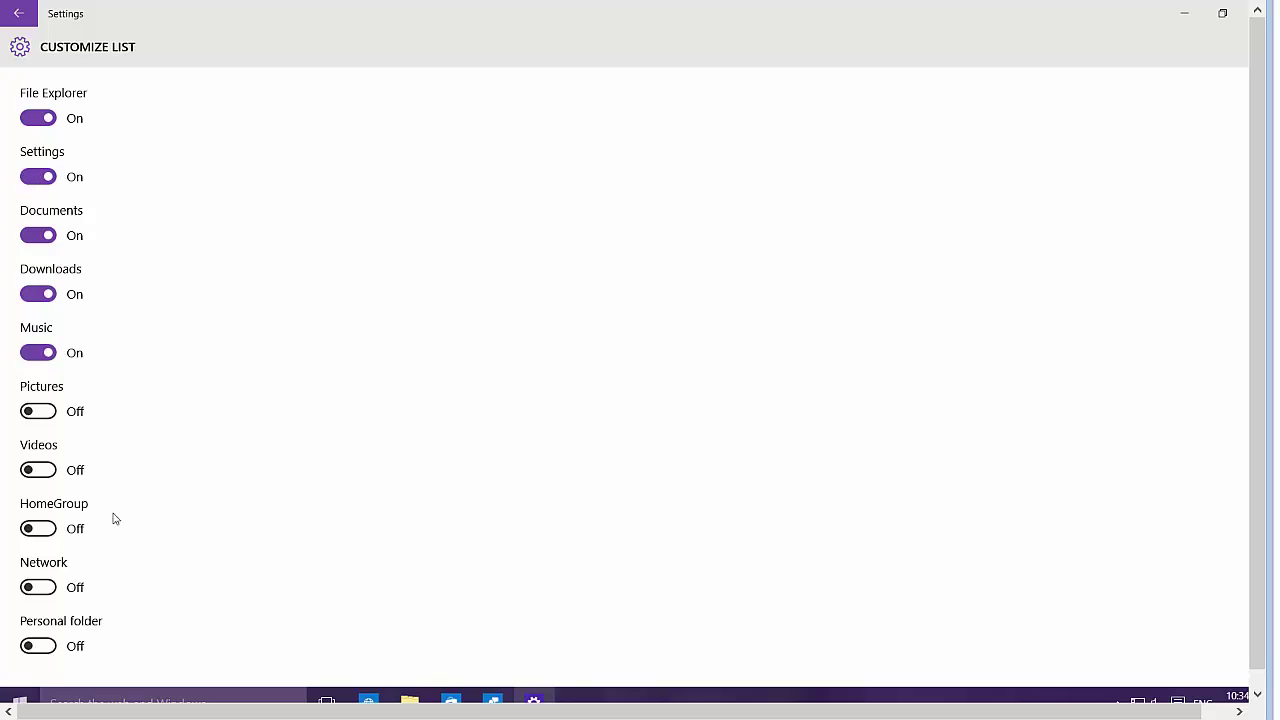
left_click(42, 647)
key("super")
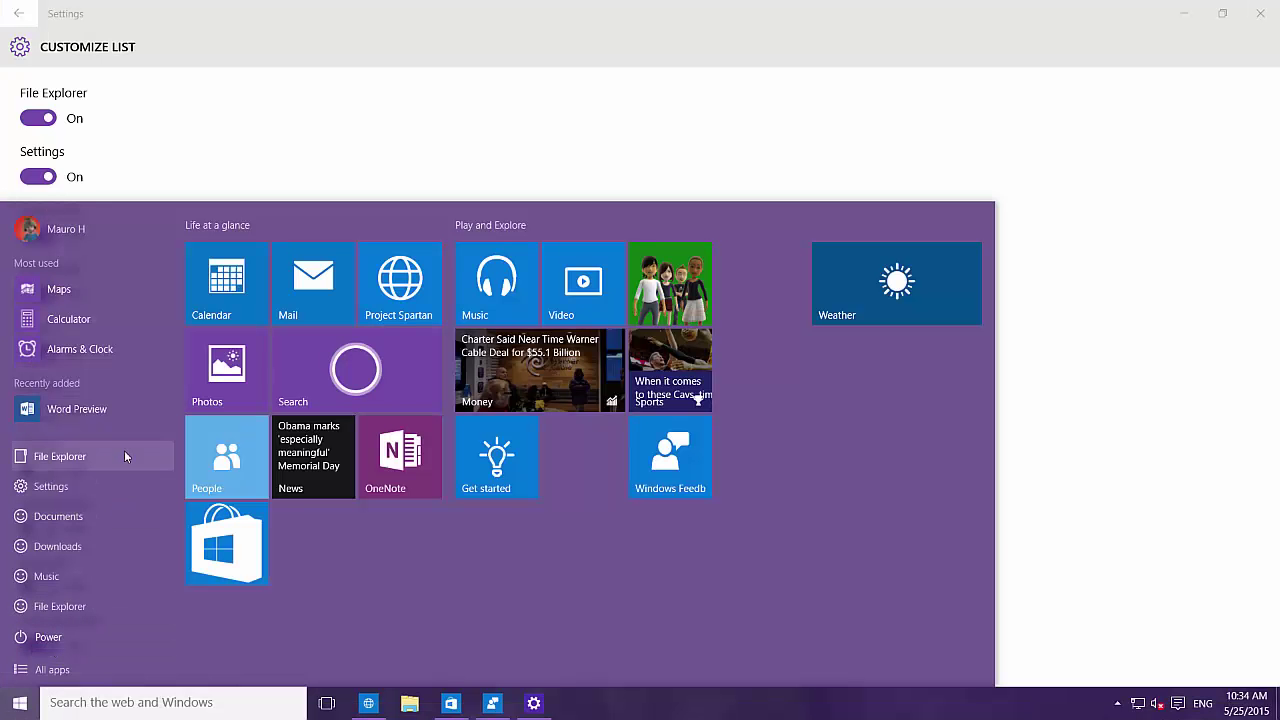
left_click(507, 133)
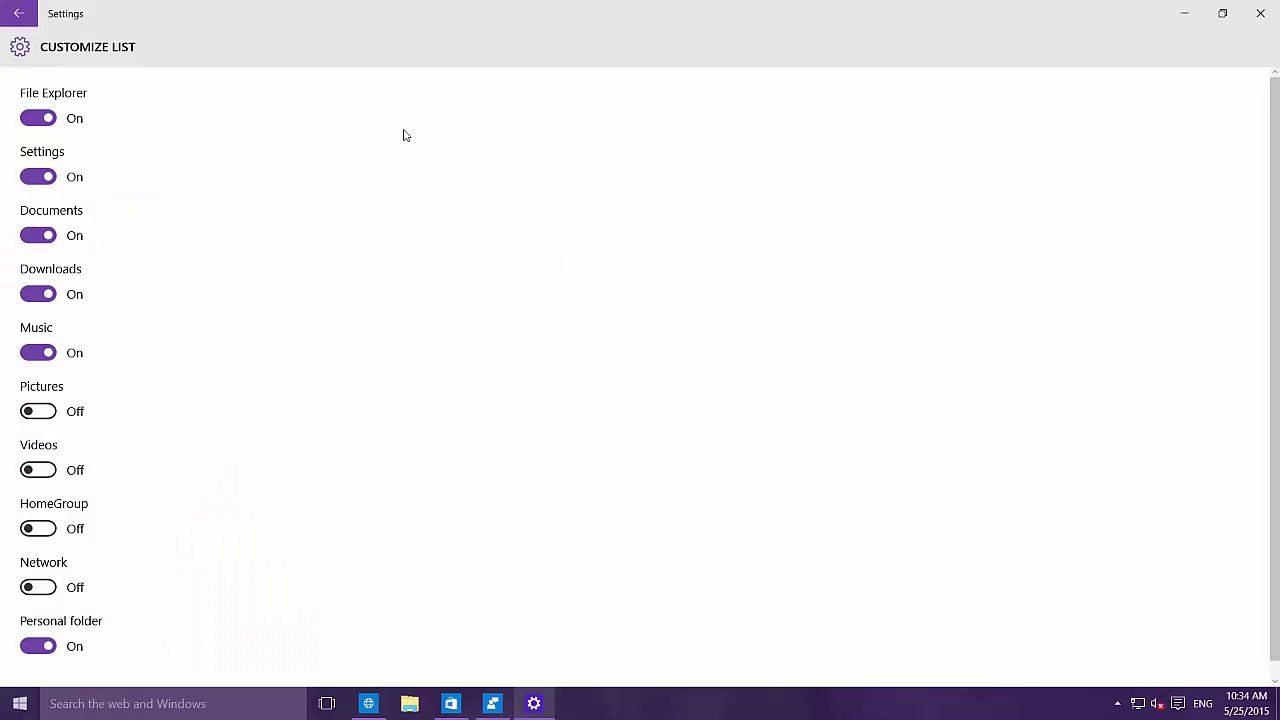
Step: Turn Music, Downloads and Documents off in Start's places and check the Start menu
left_click(42, 354)
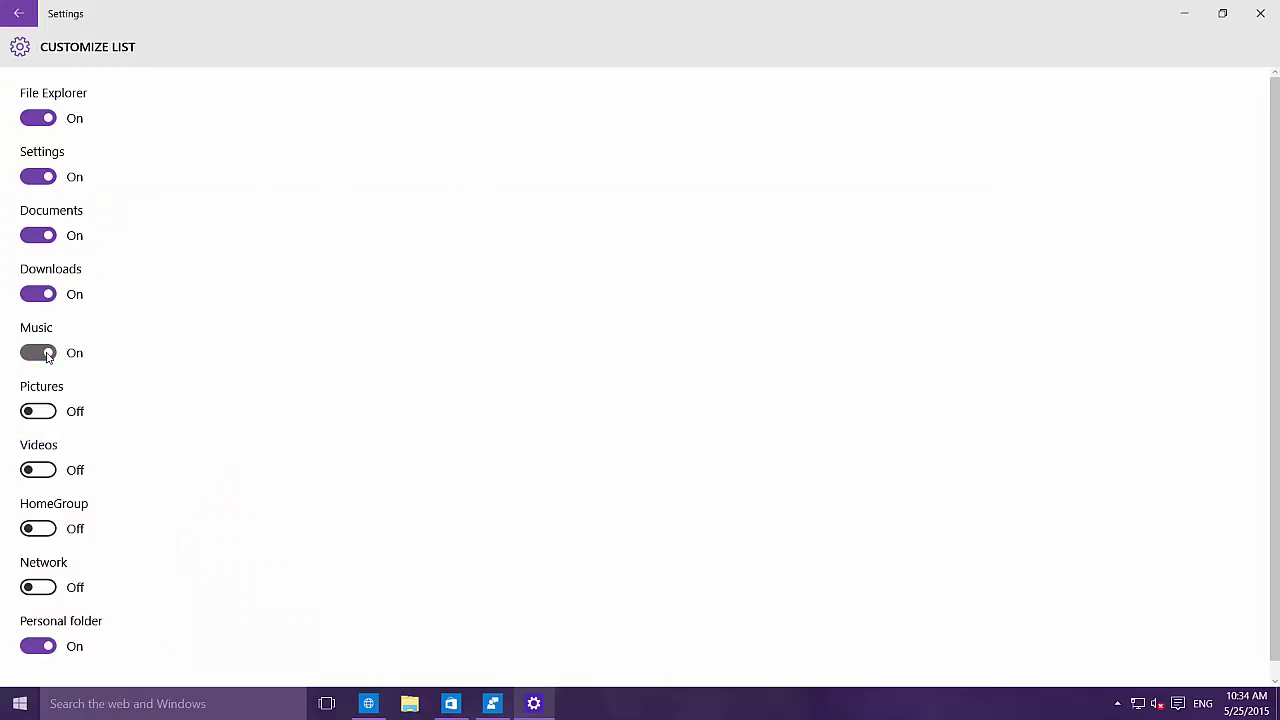
left_click(44, 294)
left_click(42, 240)
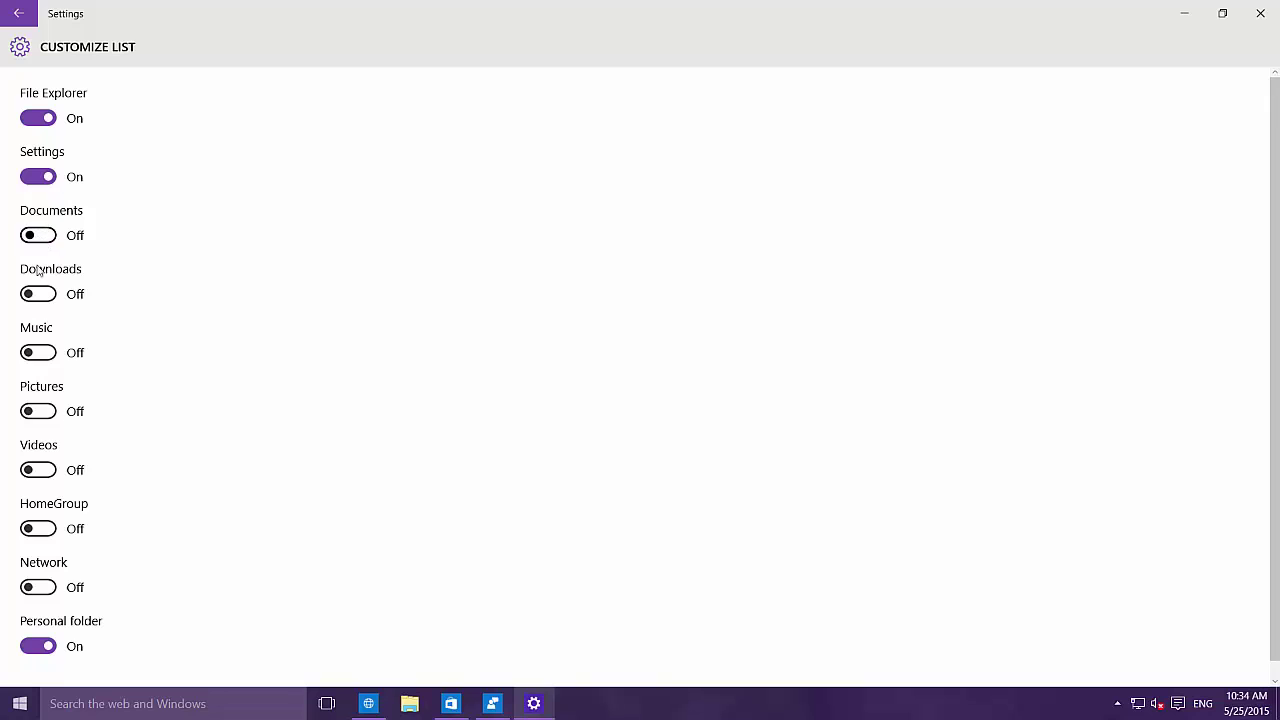
left_click(16, 706)
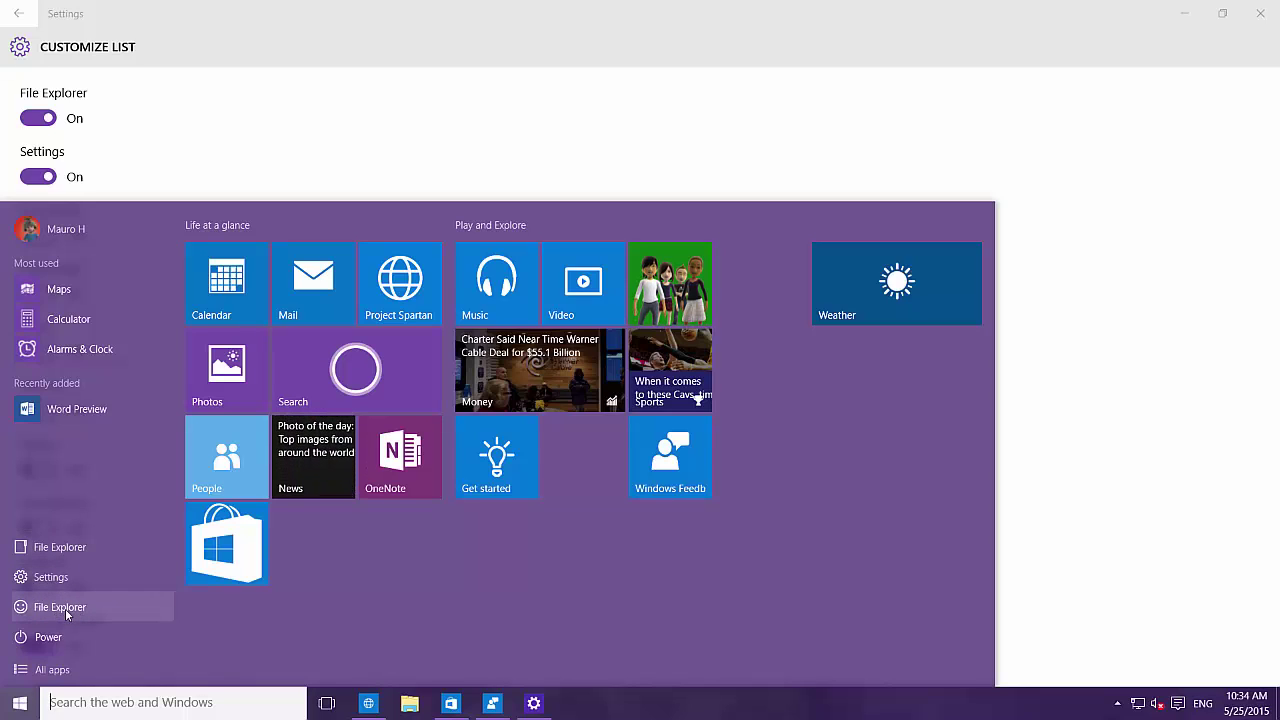
left_click(251, 147)
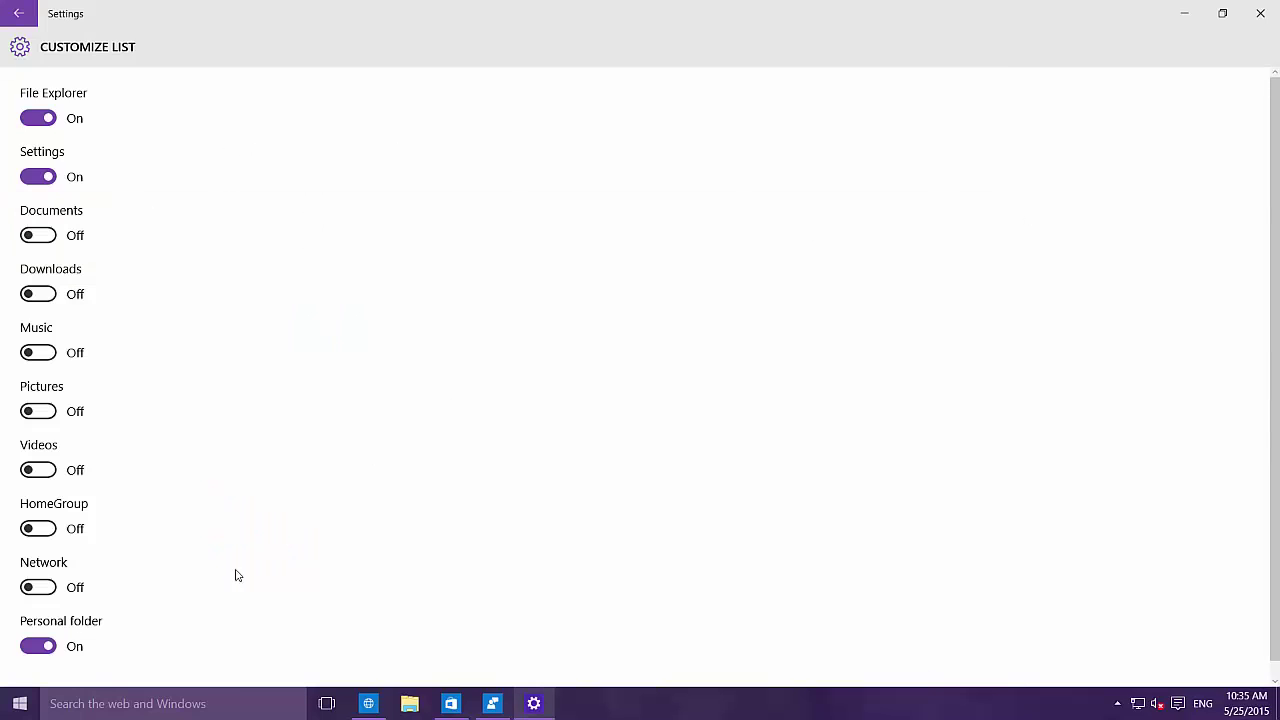
Step: Swap Personal folder for Network on Start, open and close Network from Start, then toggle HomeGroup
left_click(49, 648)
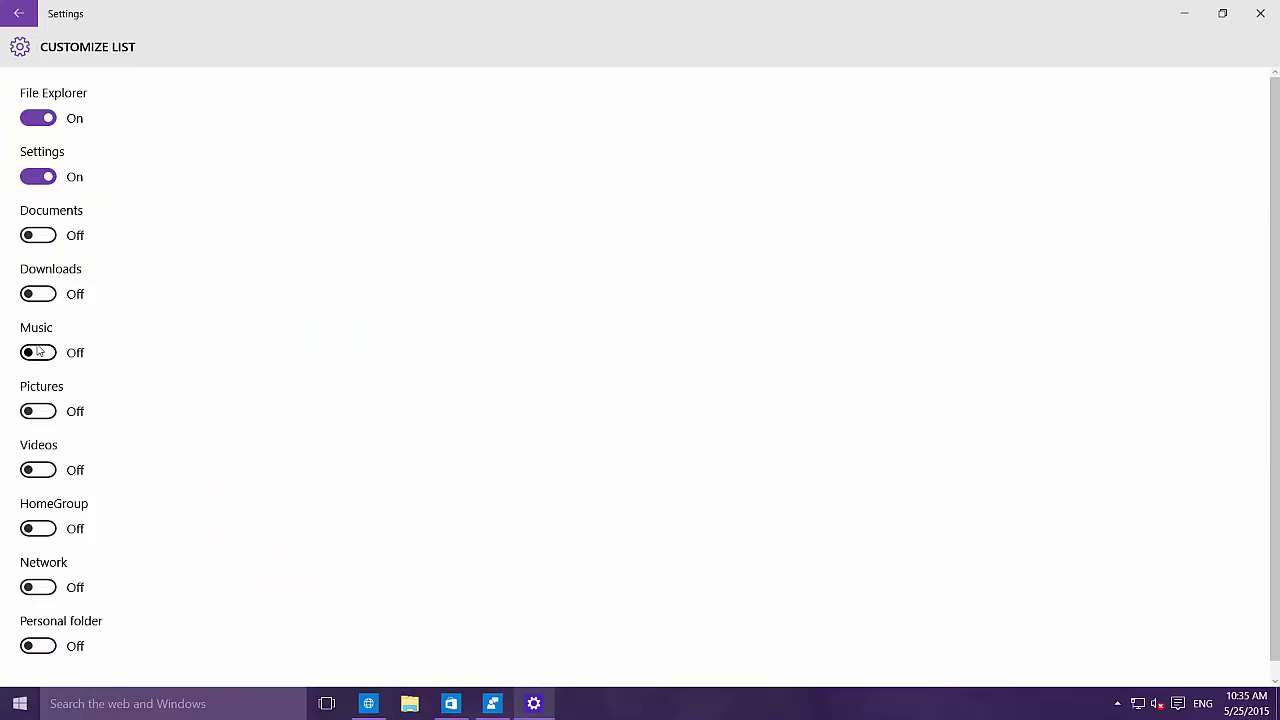
left_click(37, 587)
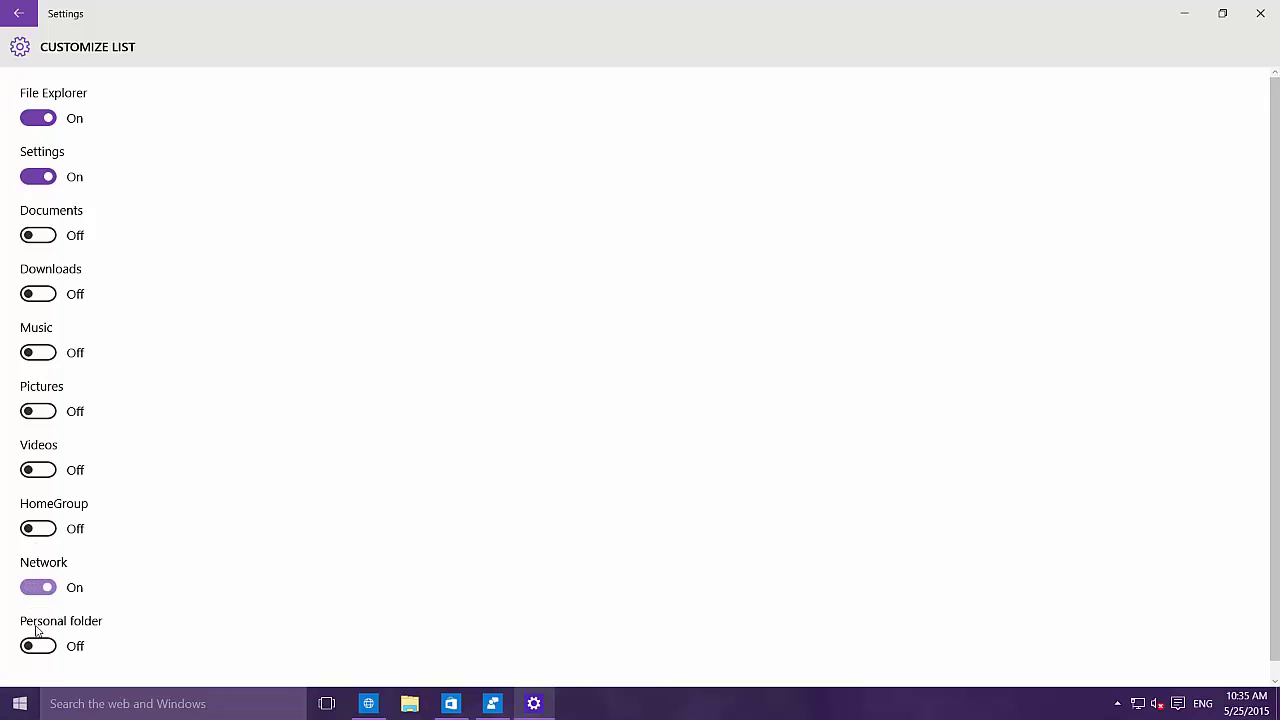
left_click(22, 703)
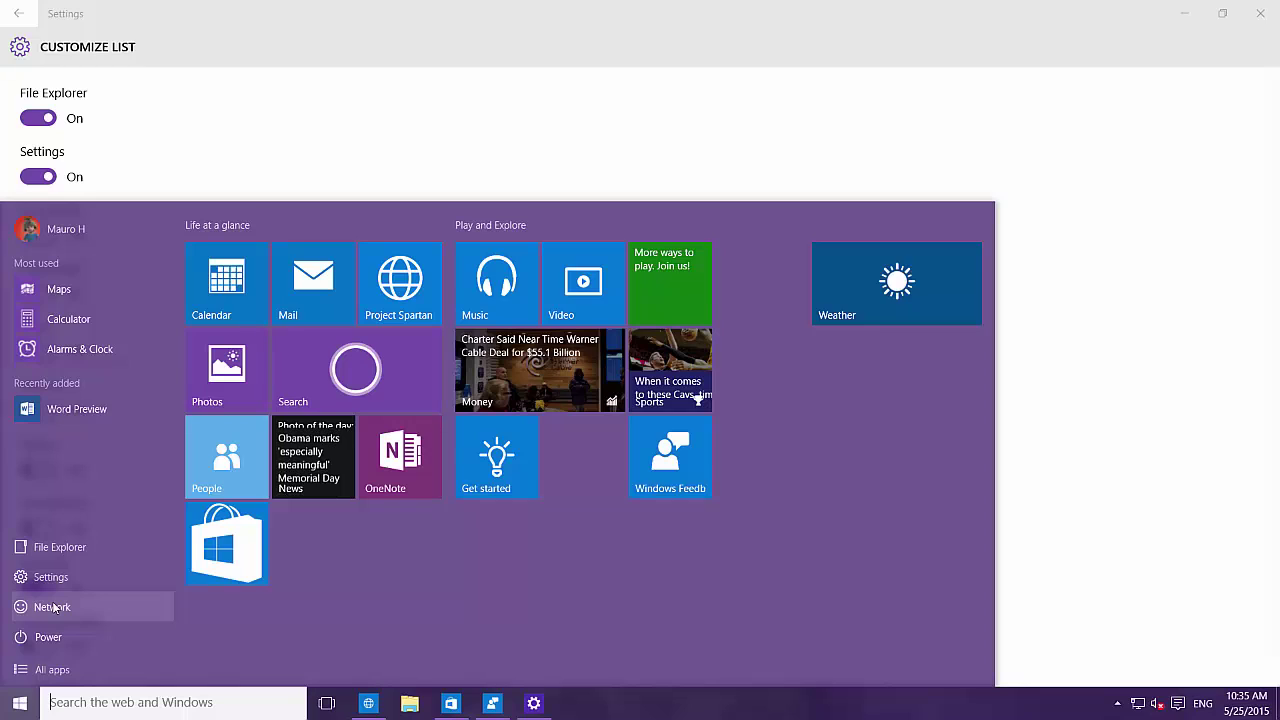
left_click(52, 607)
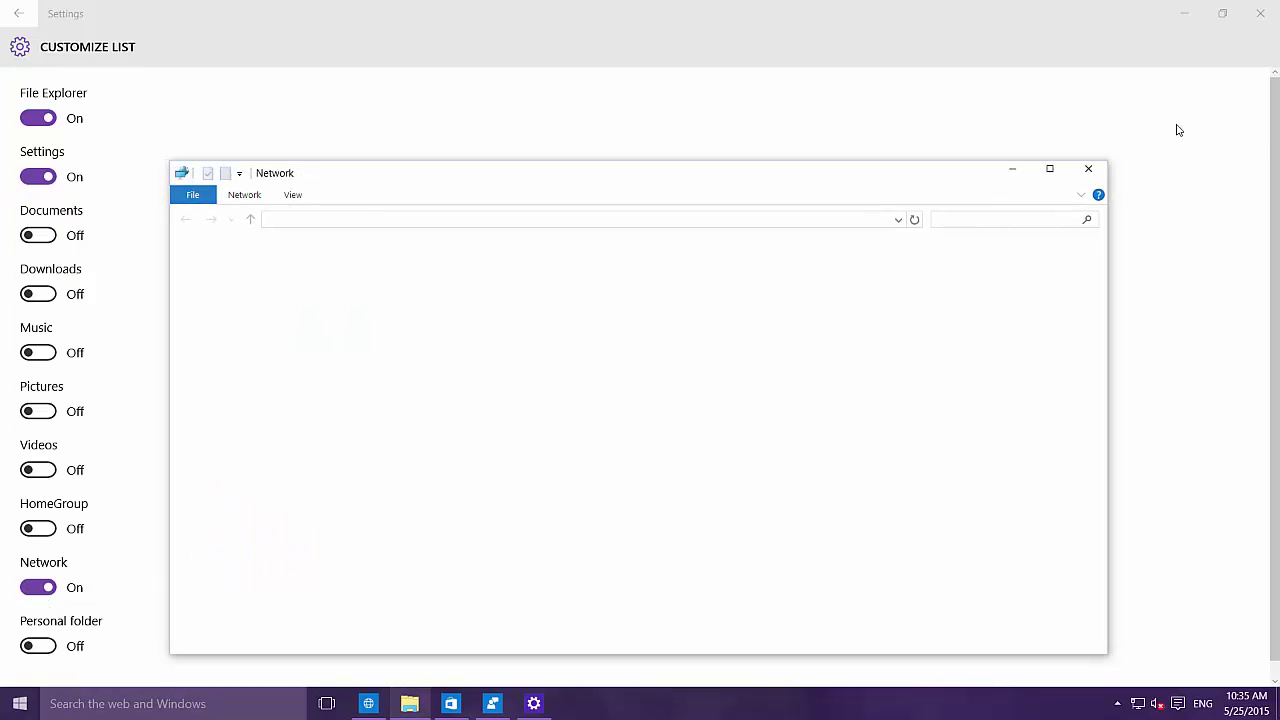
left_click(1089, 172)
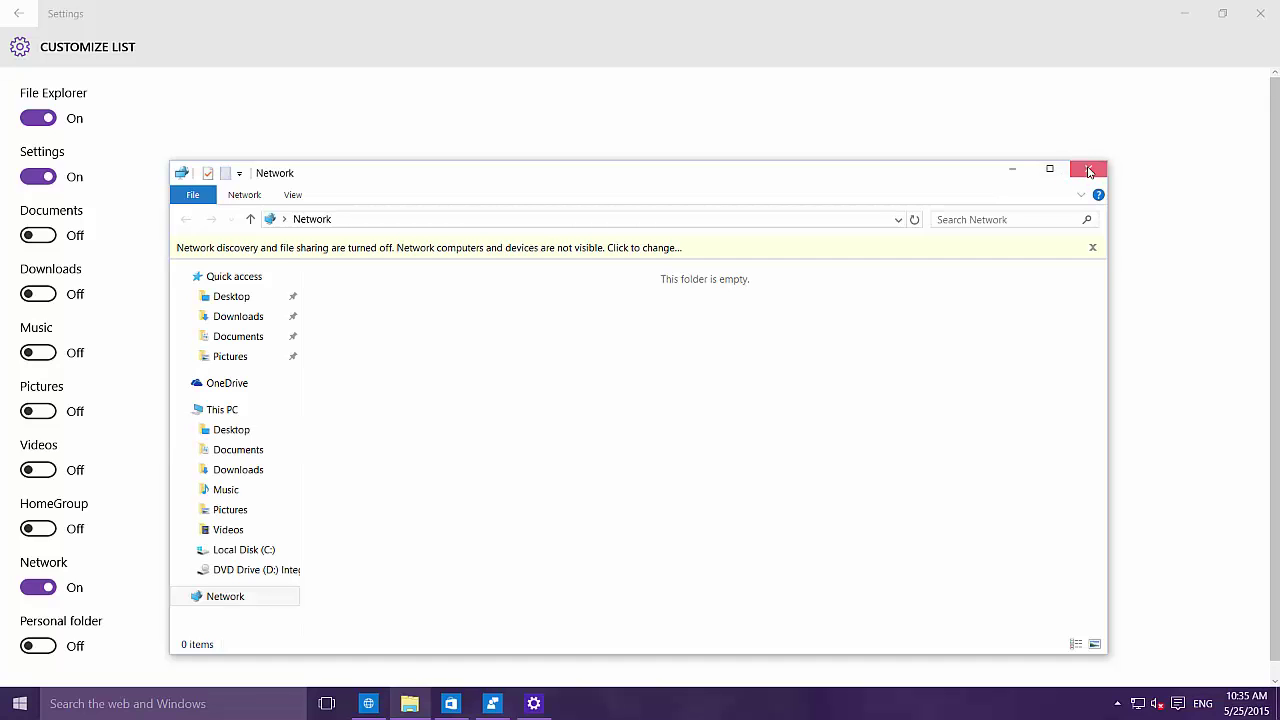
left_click(40, 530)
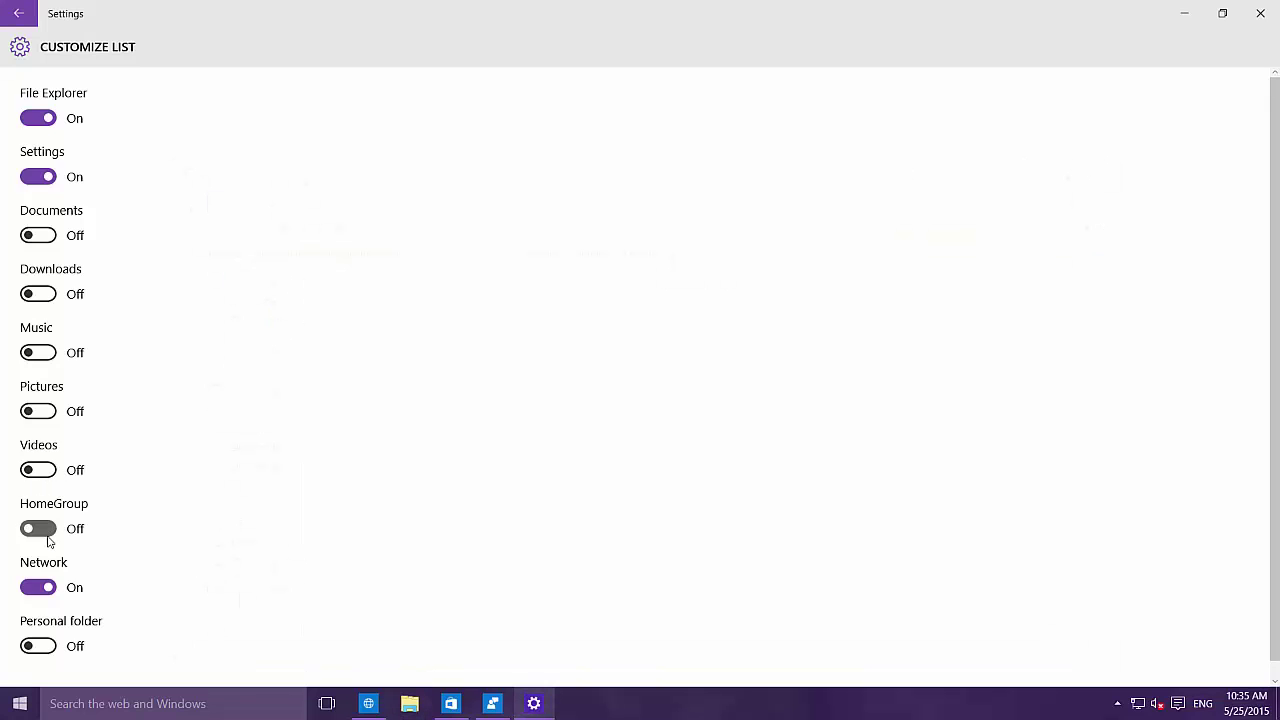
Step: Switch on Videos, Pictures, Music, Downloads and Documents, then review them in Start and close it
left_click(40, 470)
left_click(40, 412)
left_click(41, 346)
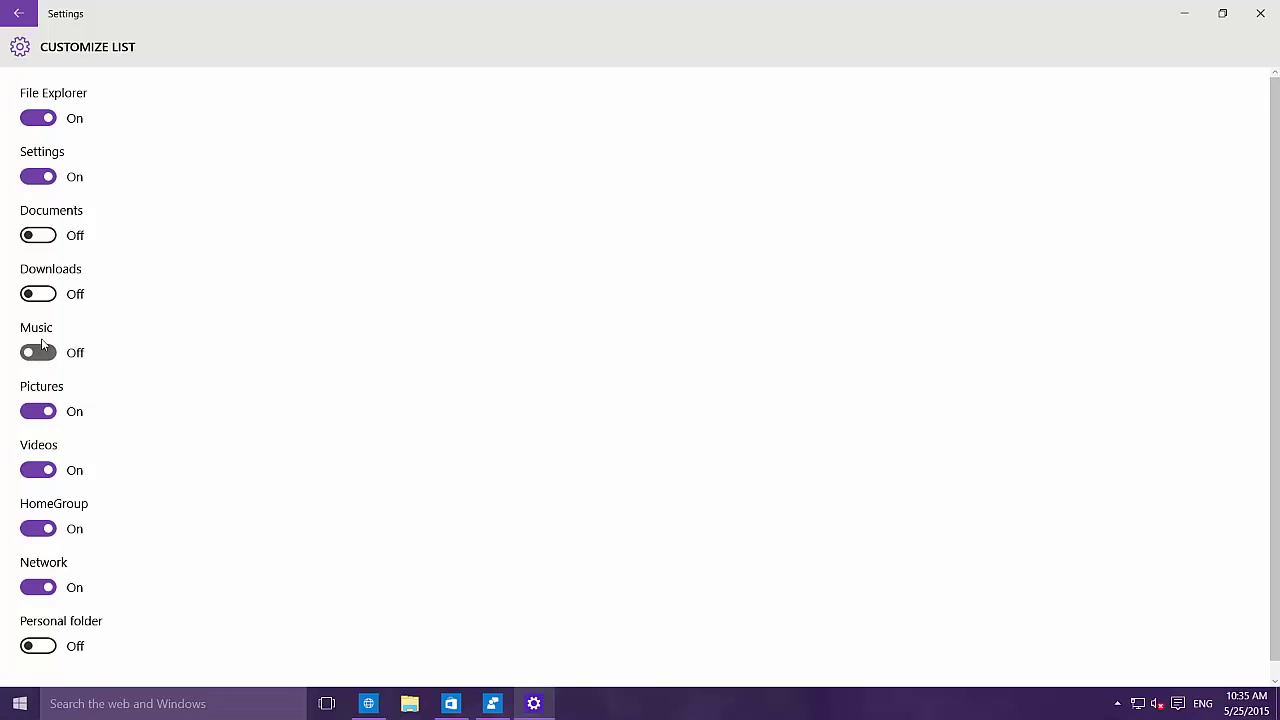
left_click(40, 294)
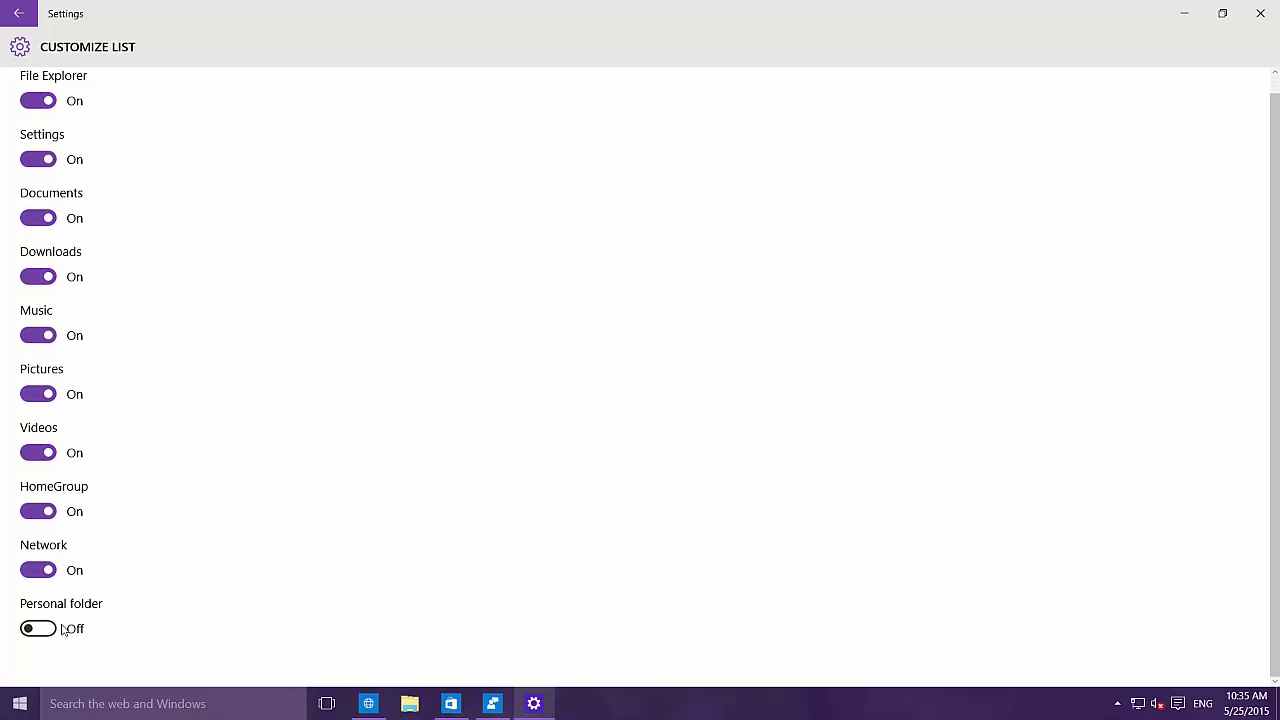
left_click(43, 628)
left_click(22, 706)
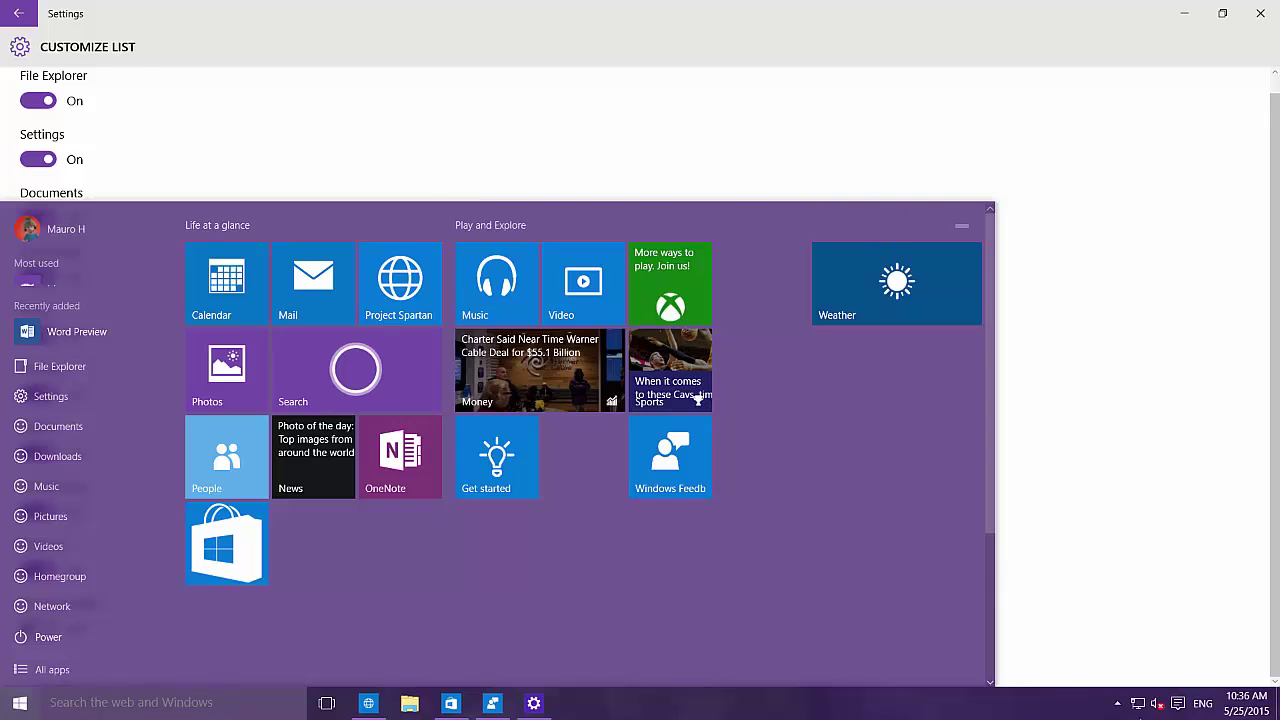
key("Escape")
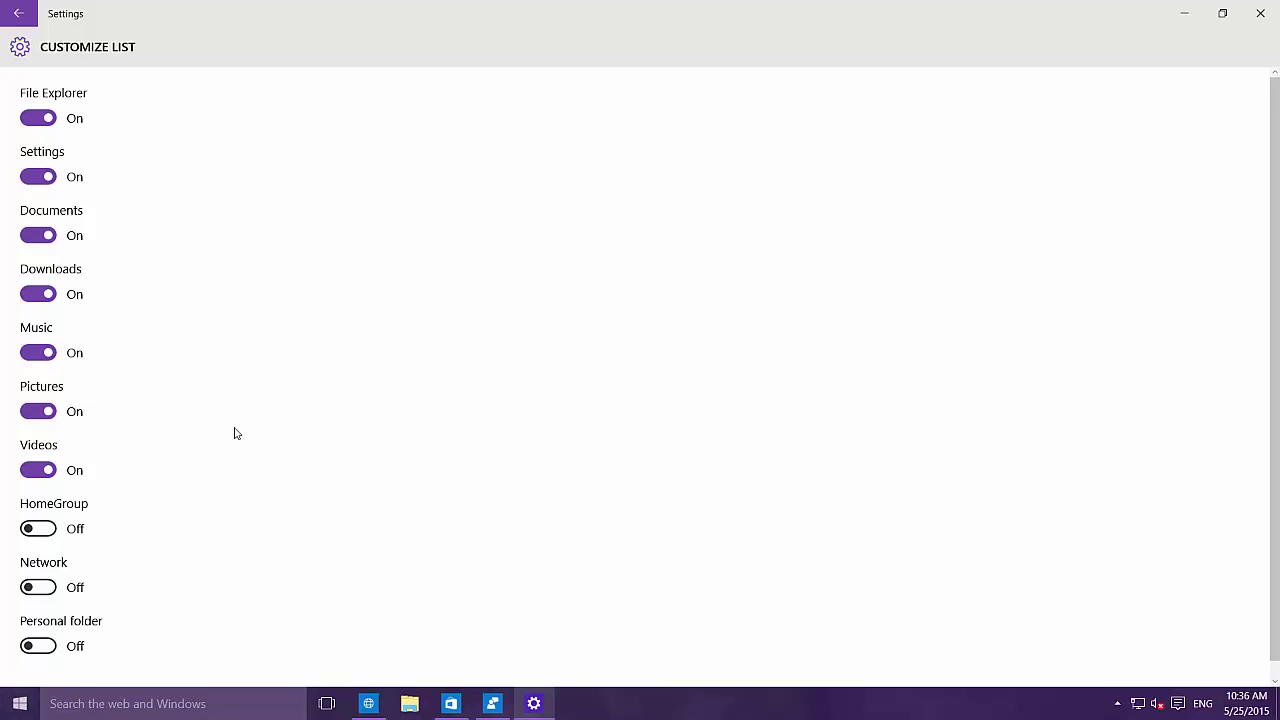
Step: Switch off Videos, Pictures, Music, Downloads and Documents on Start, then minimize Settings
left_click(38, 469)
left_click(38, 411)
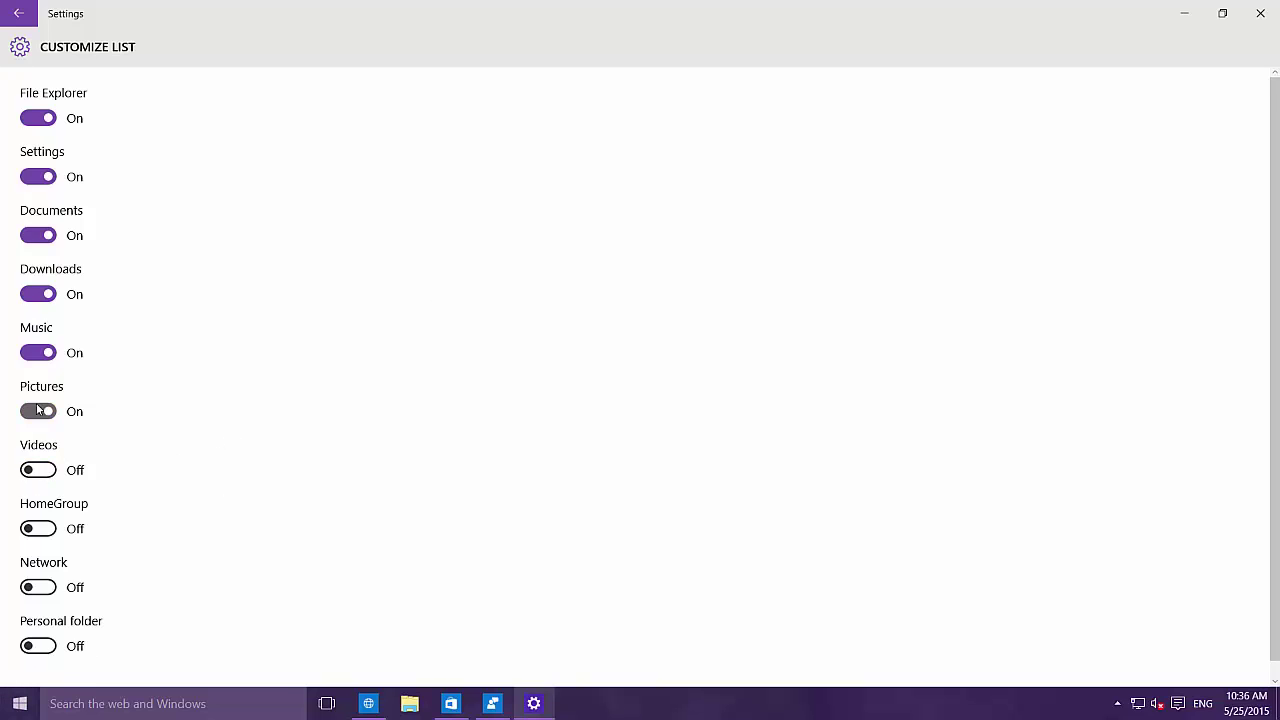
left_click(38, 352)
left_click(50, 295)
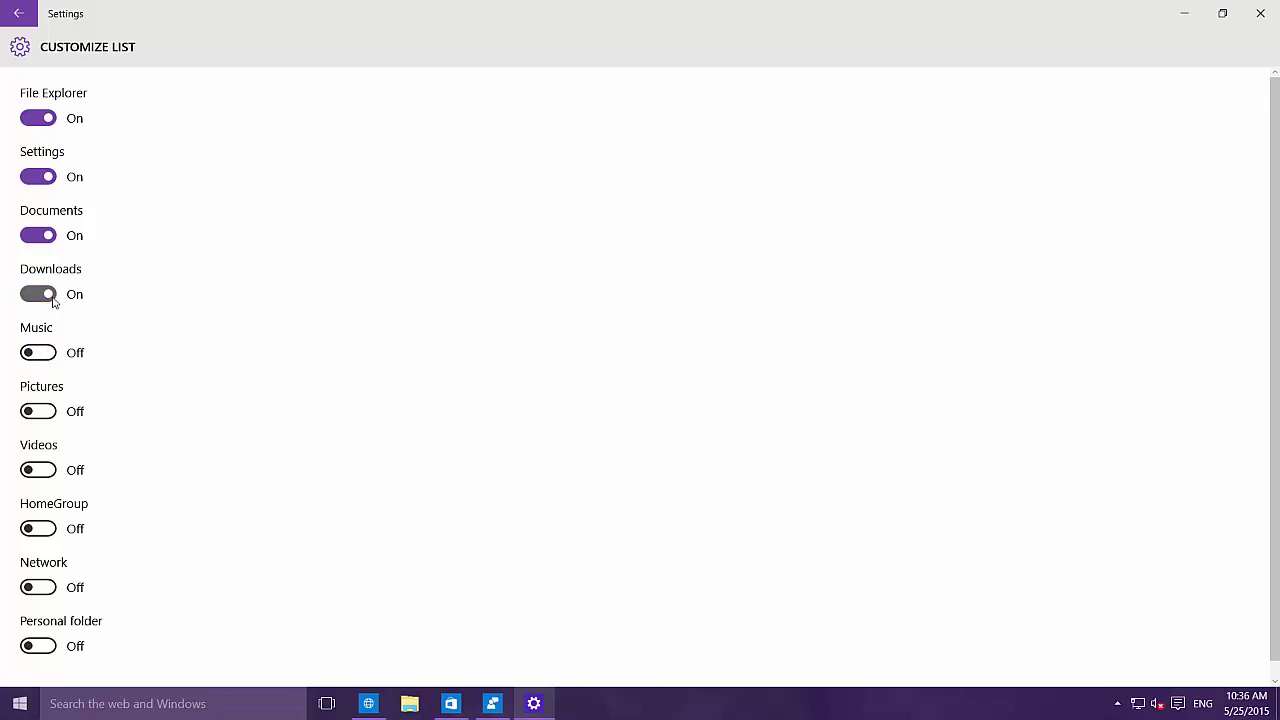
left_click(38, 236)
left_click(43, 179)
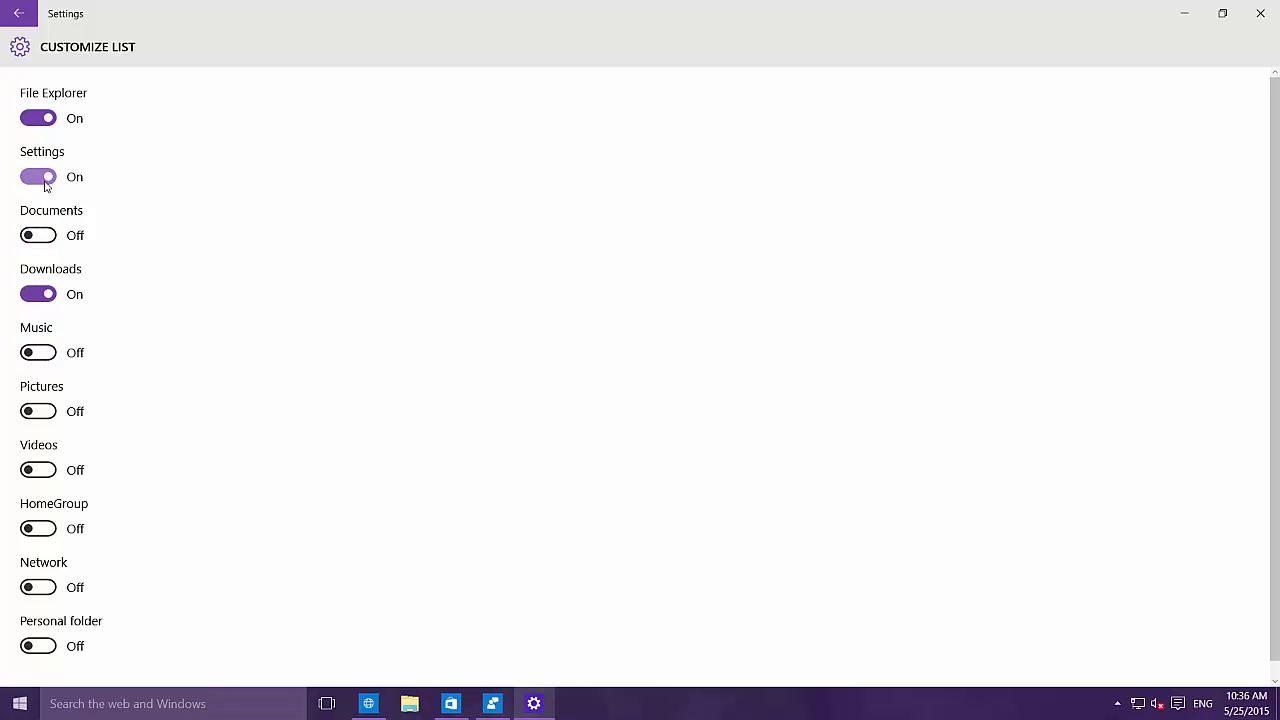
left_click(43, 293)
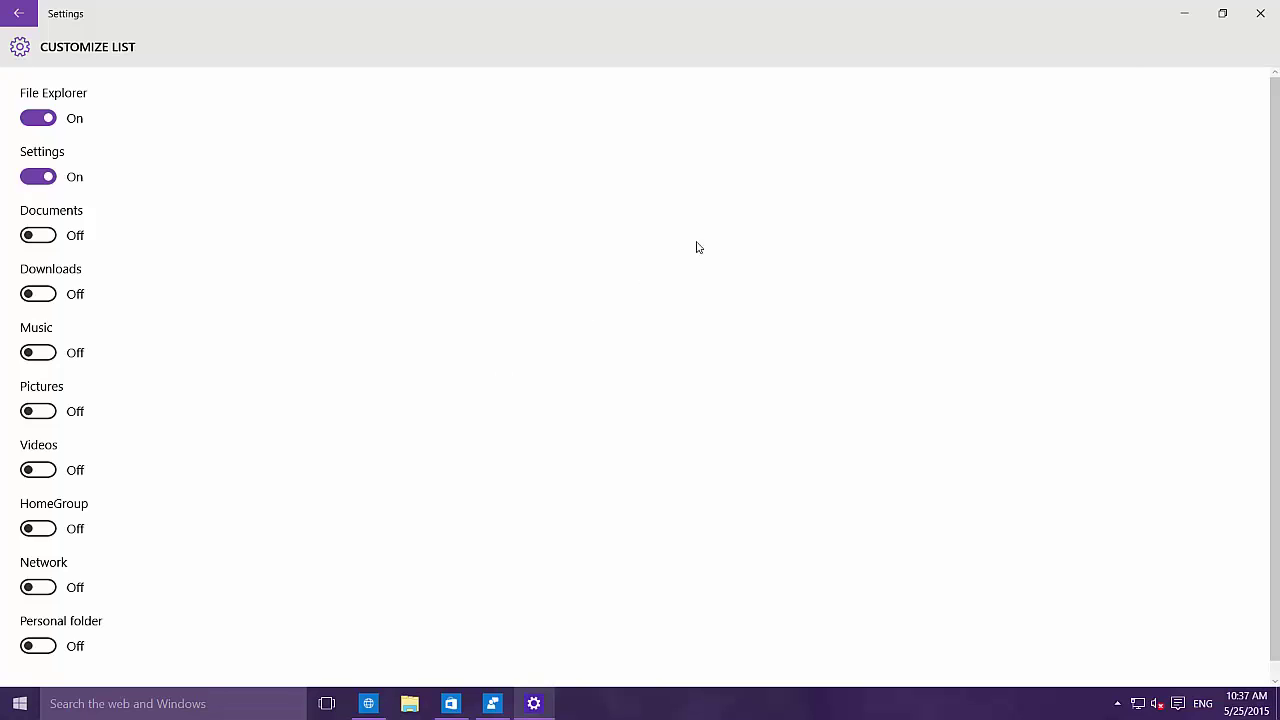
left_click(1185, 20)
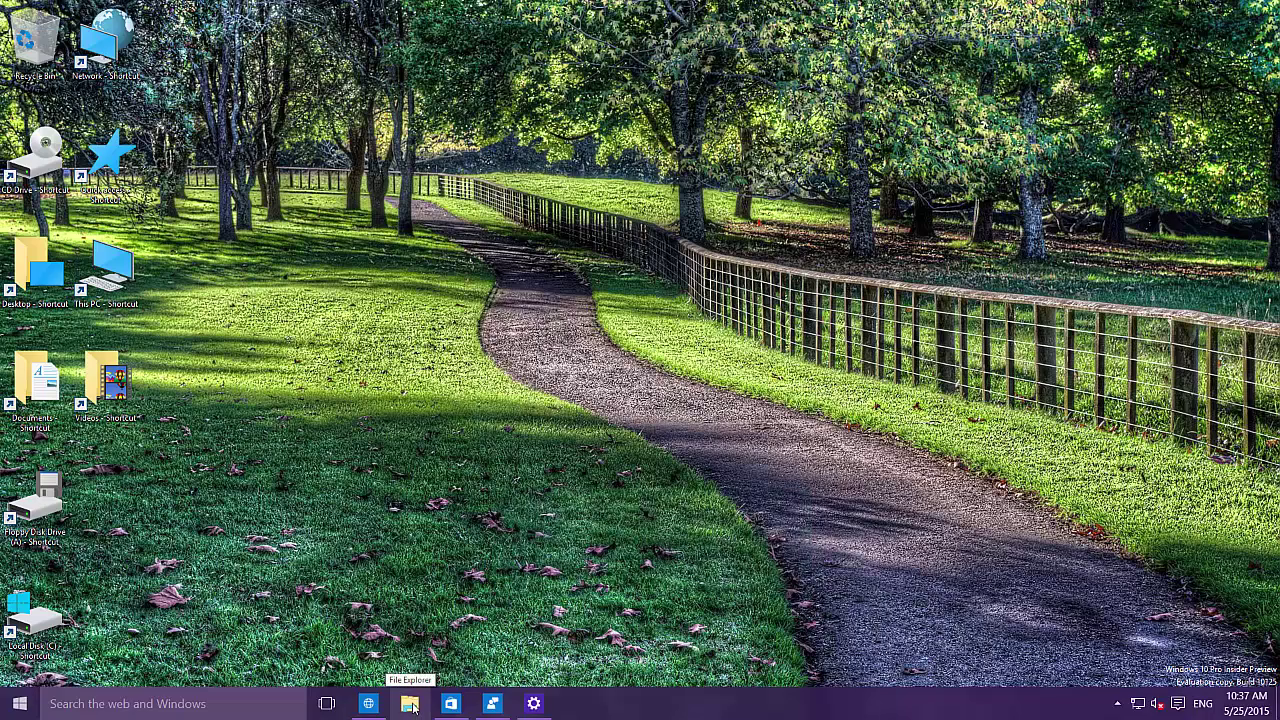
Step: Open File Explorer maximized, view This PC as extra large icons, then minimize it
left_click(410, 704)
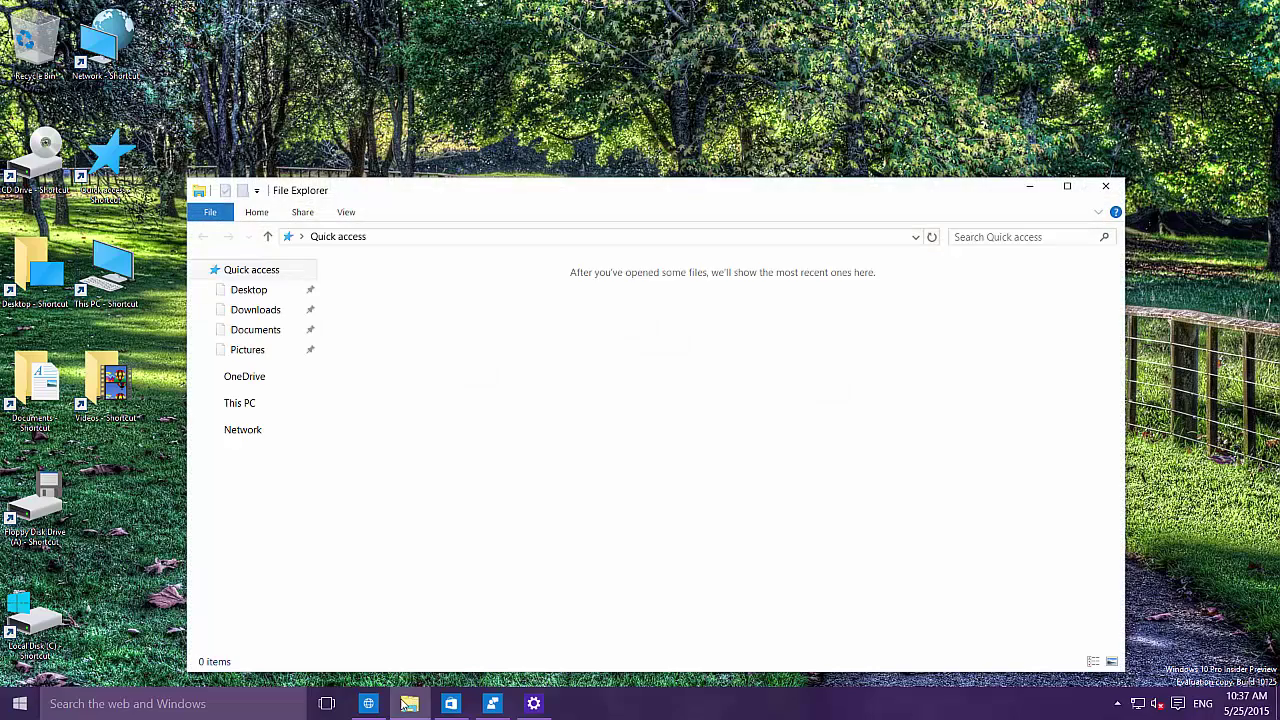
double_click(557, 194)
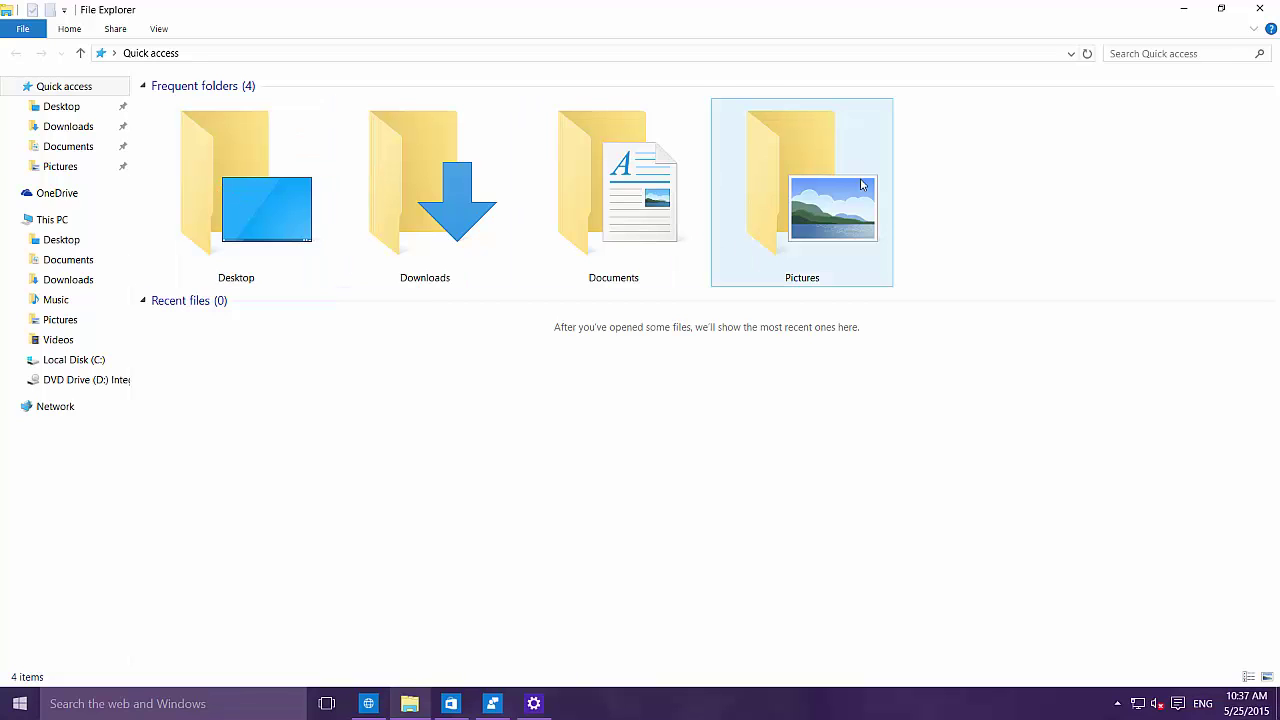
left_click(47, 219)
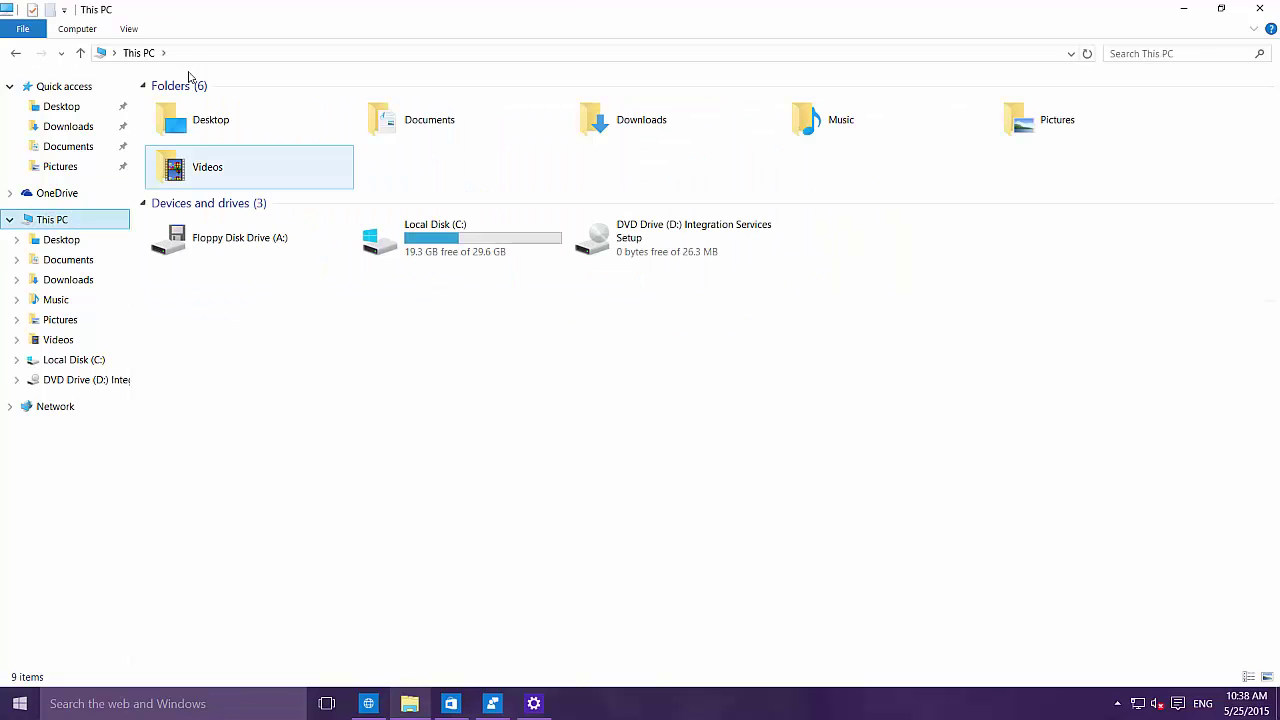
left_click(130, 30)
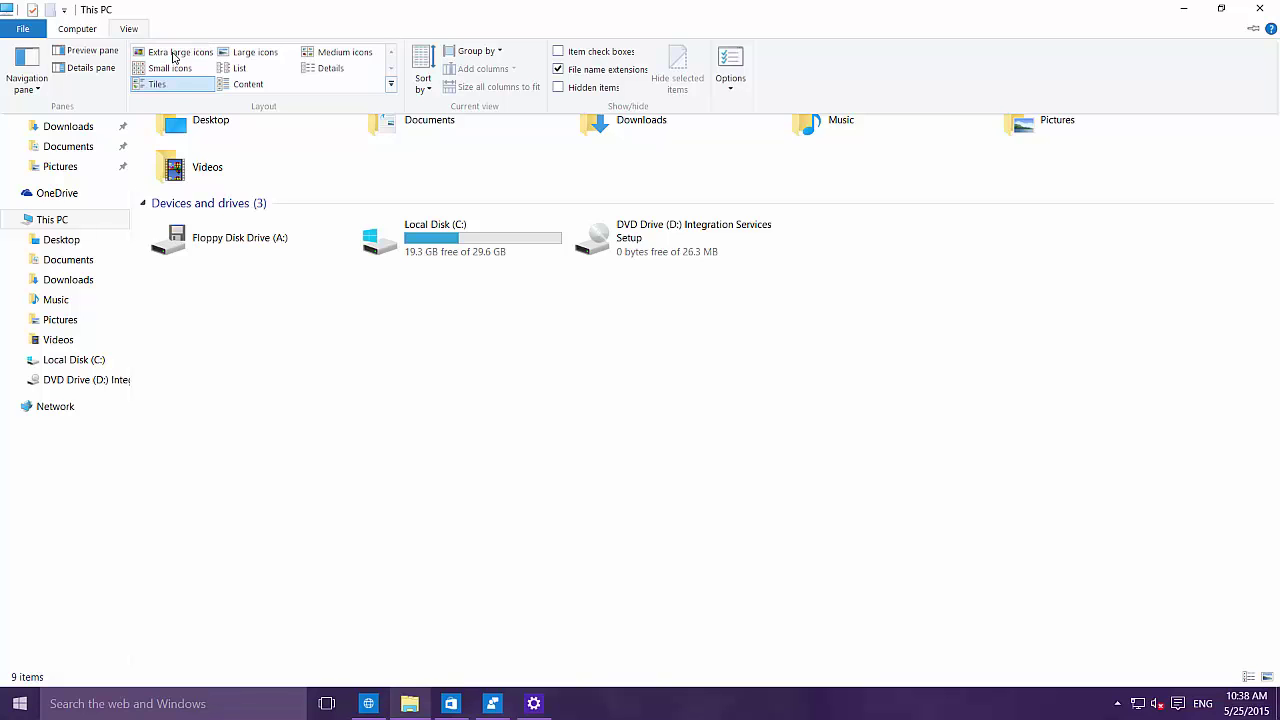
left_click(172, 53)
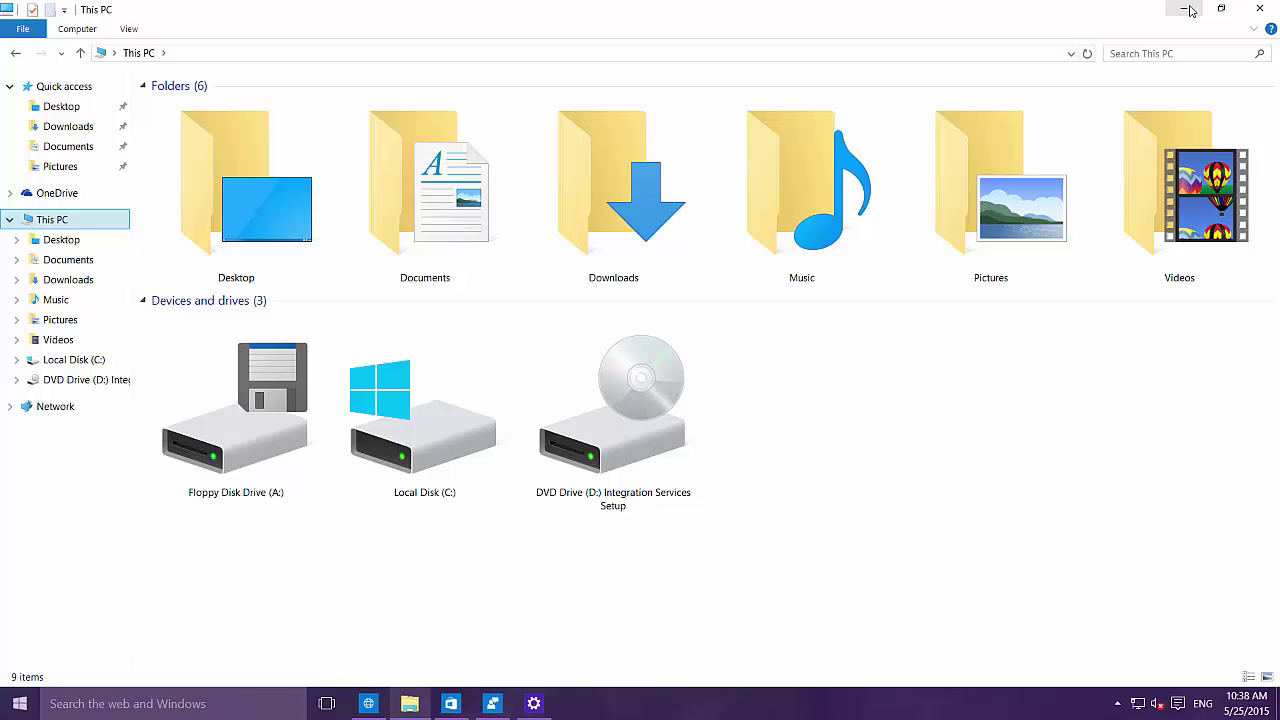
left_click(1187, 9)
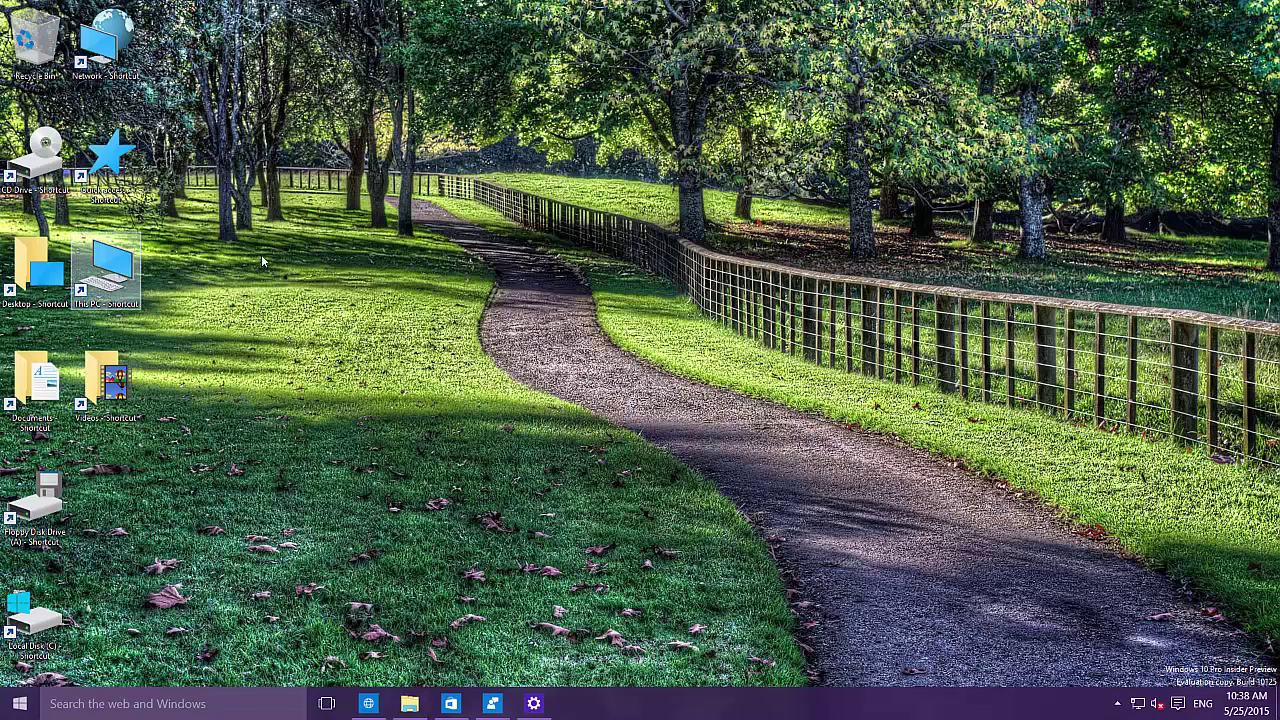
Step: Cluster the This PC, Quick access and Network shortcuts to the right of the icon column
left_click_drag(108, 268, 395, 275)
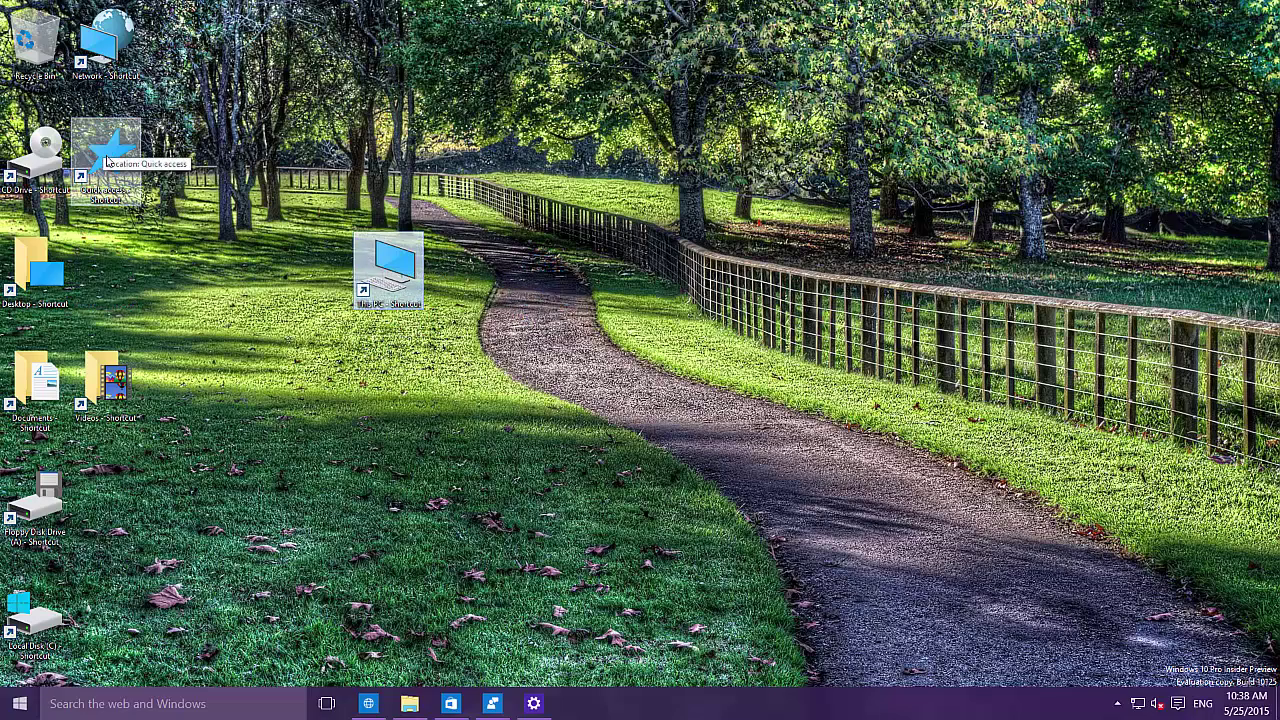
left_click_drag(107, 162, 390, 167)
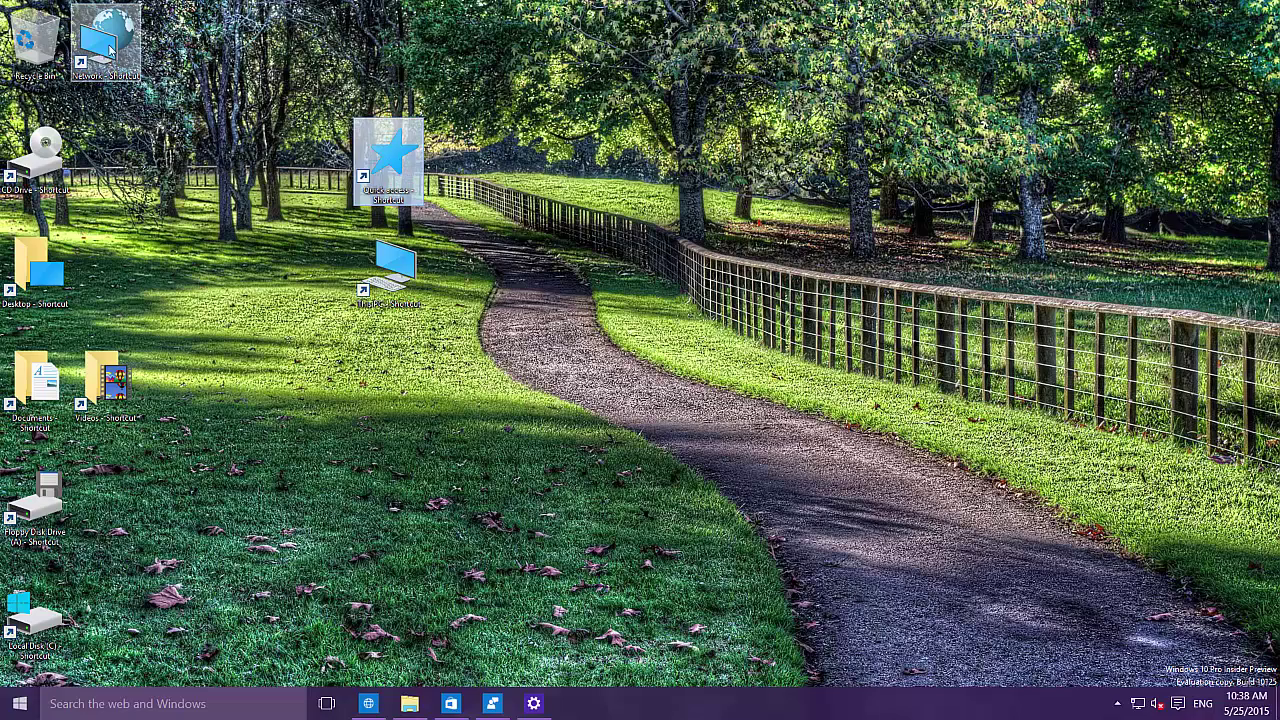
left_click_drag(110, 50, 300, 333)
left_click_drag(313, 276, 313, 164)
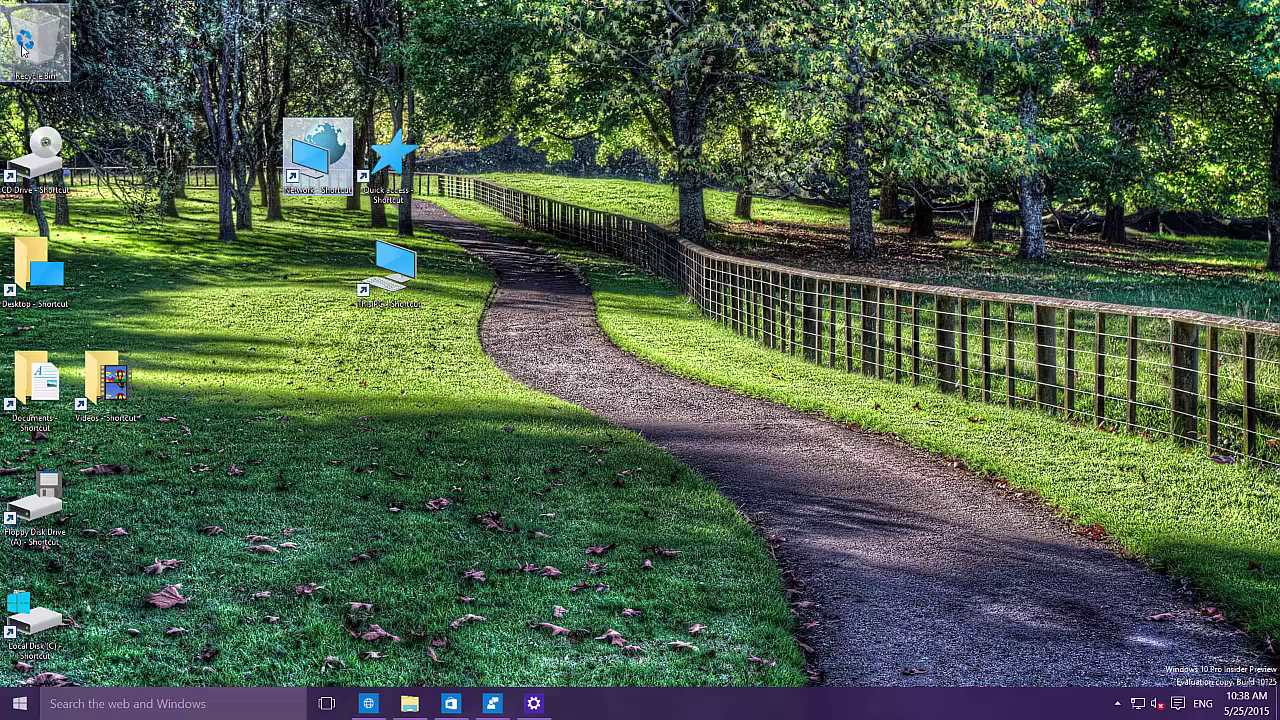
Step: Add the Recycle Bin beside them, then select and clear the Desktop, Documents and Videos shortcuts
left_click_drag(35, 40, 172, 158)
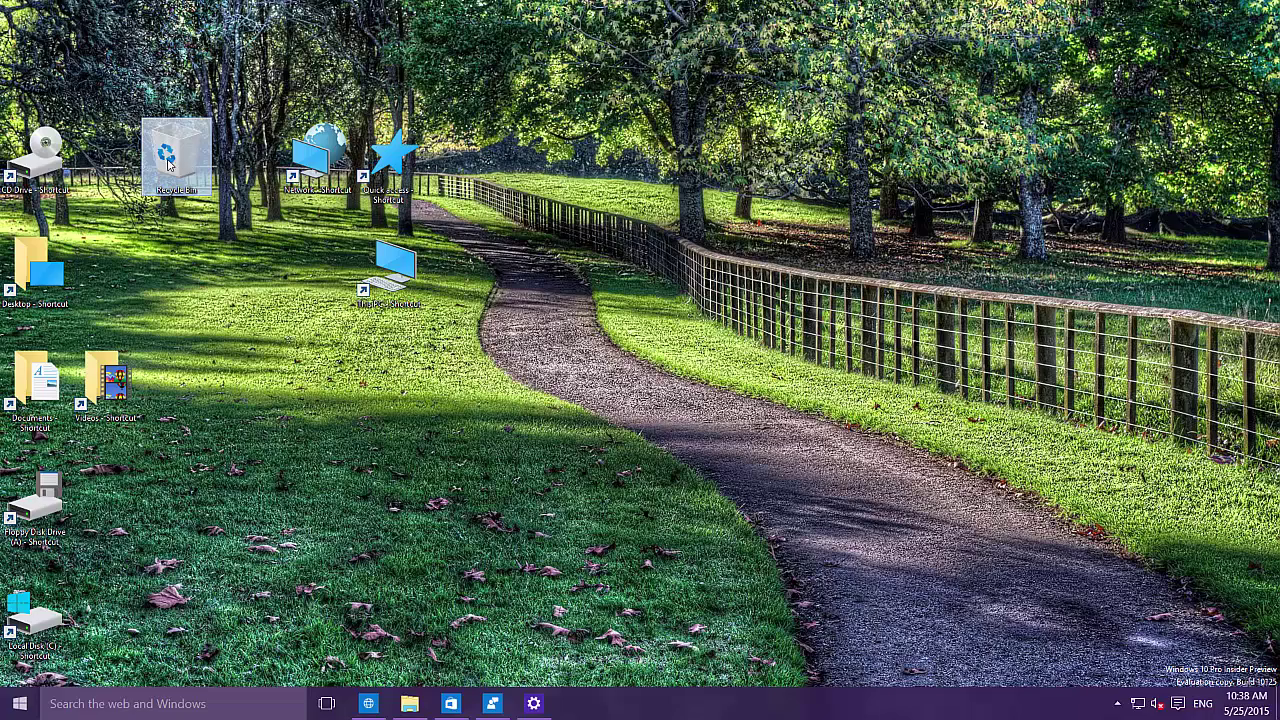
left_click(240, 185)
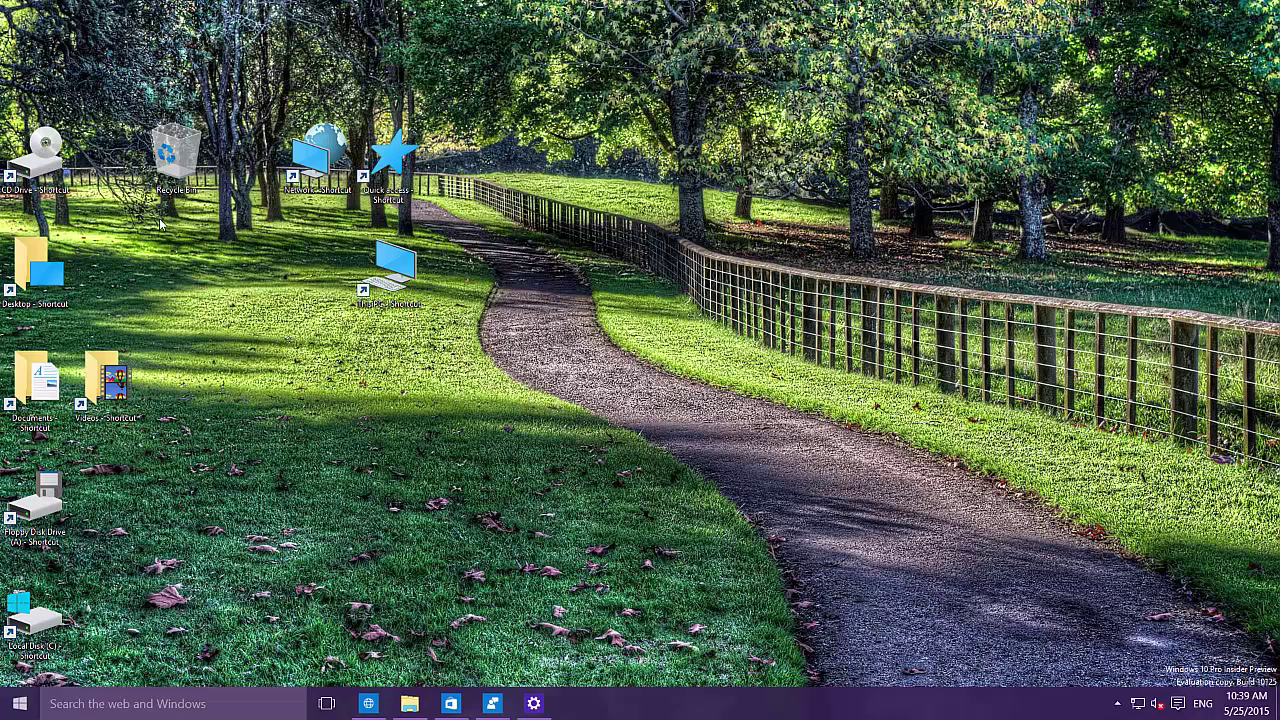
left_click_drag(160, 220, 10, 432)
left_click(232, 323)
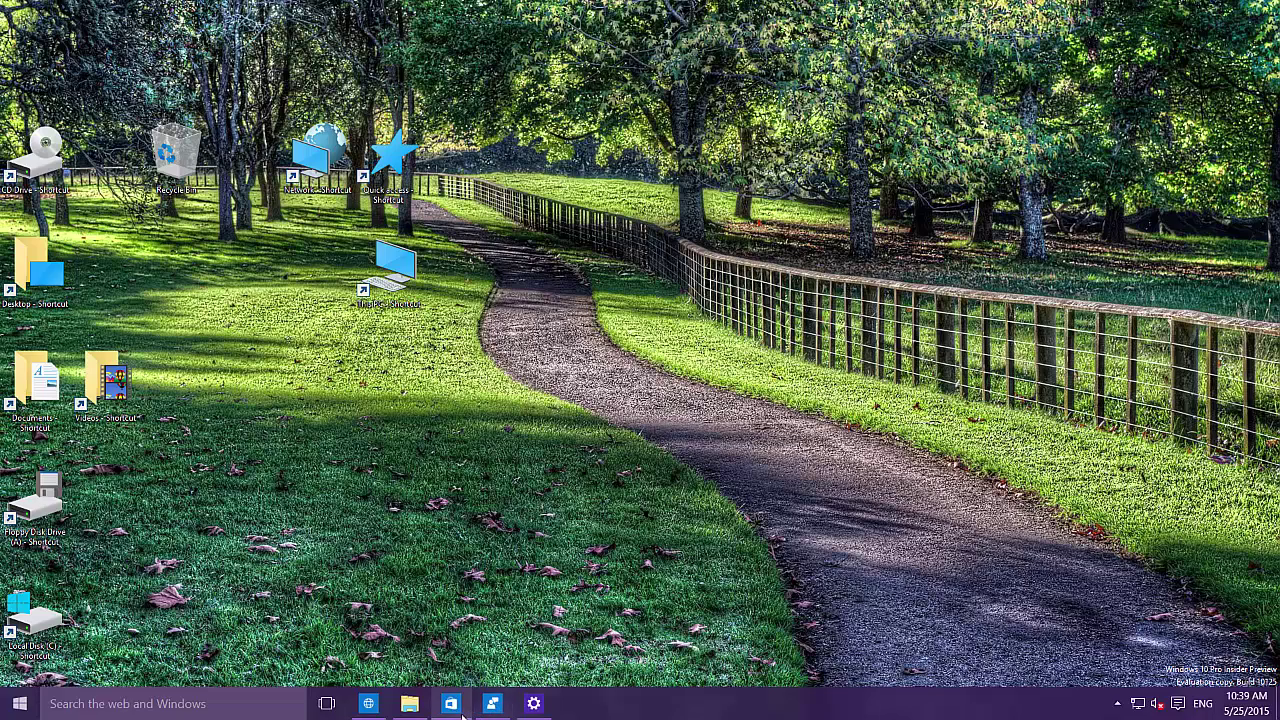
Step: Restore the msn.com Project Spartan window and open its Settings pane
left_click(370, 704)
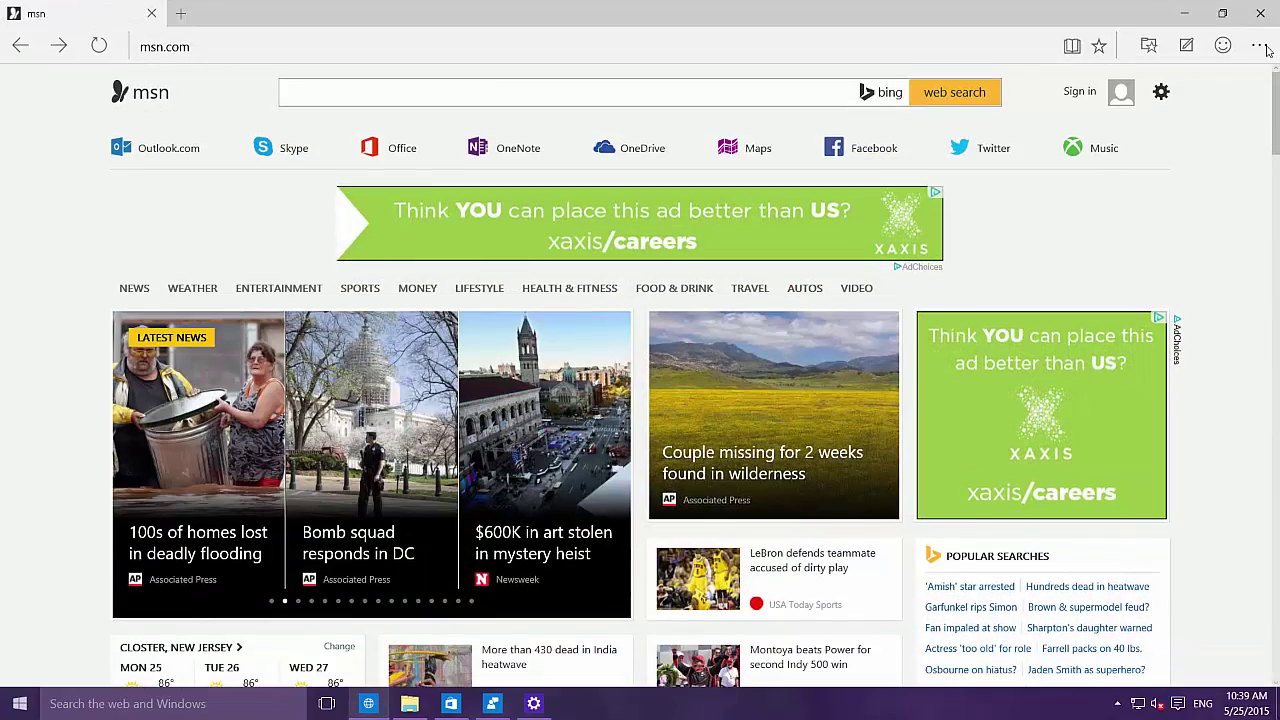
left_click(1259, 45)
left_click(1084, 438)
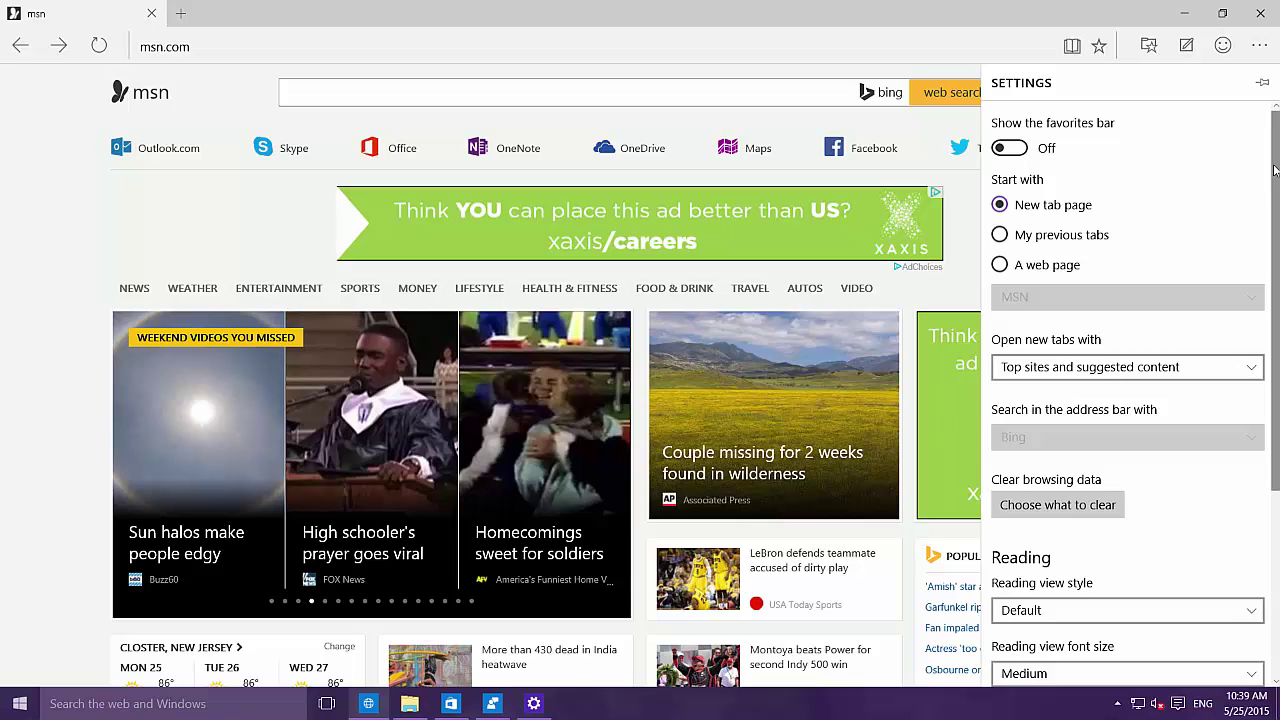
Step: Scroll to About this app to see version 15.10125.0.0, then close Spartan
left_click_drag(1275, 170, 1275, 356)
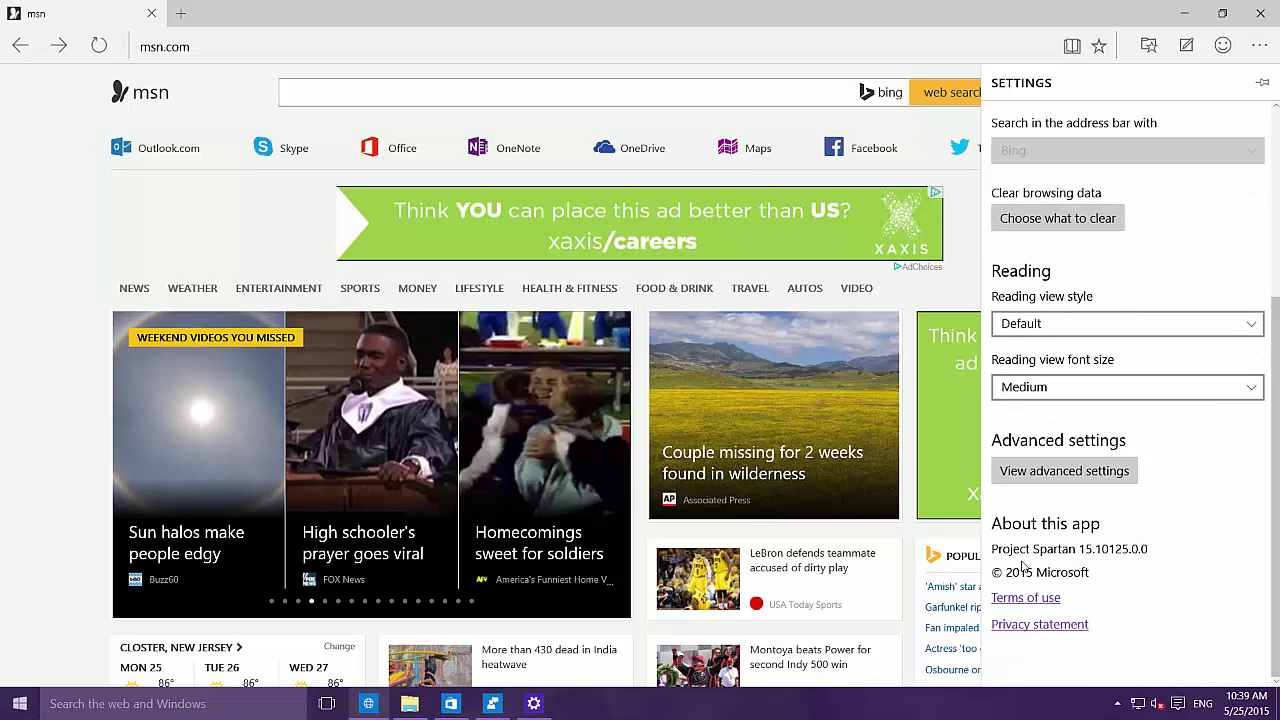
mouse_move(1274, 523)
left_mouse_down()
mouse_move(1268, 348)
mouse_move(1270, 522)
left_mouse_up()
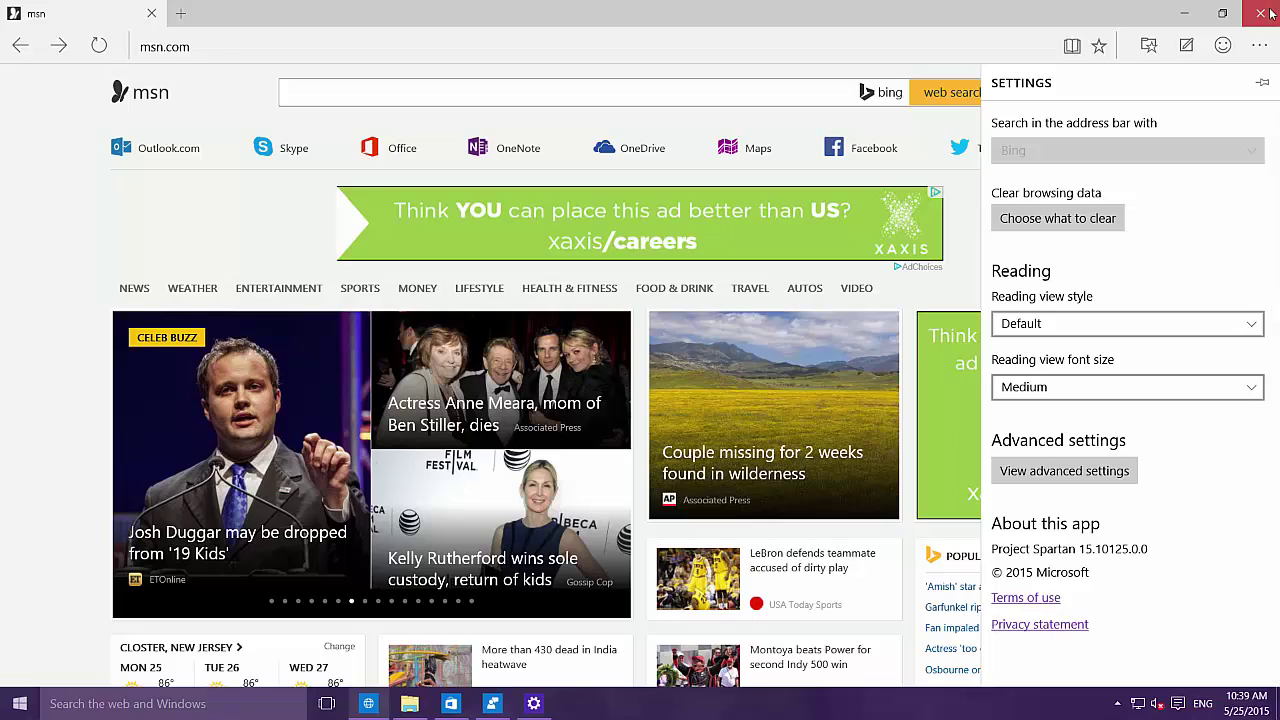
left_click(1261, 13)
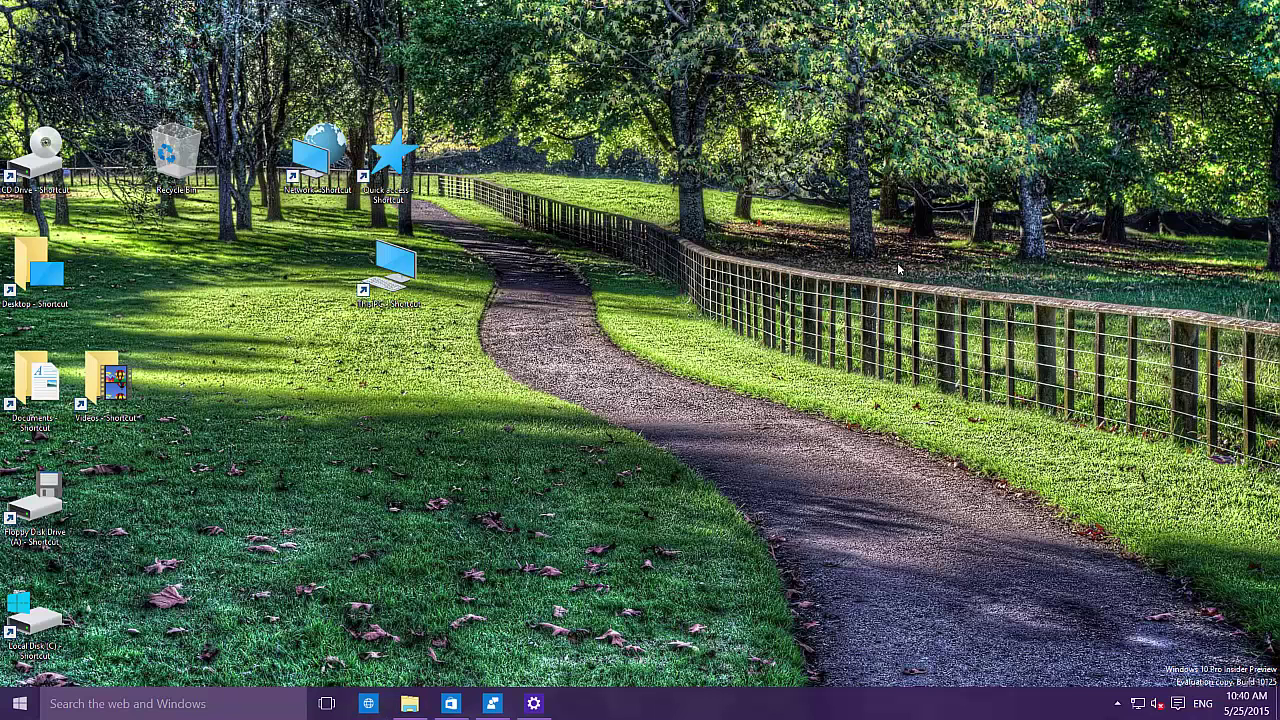